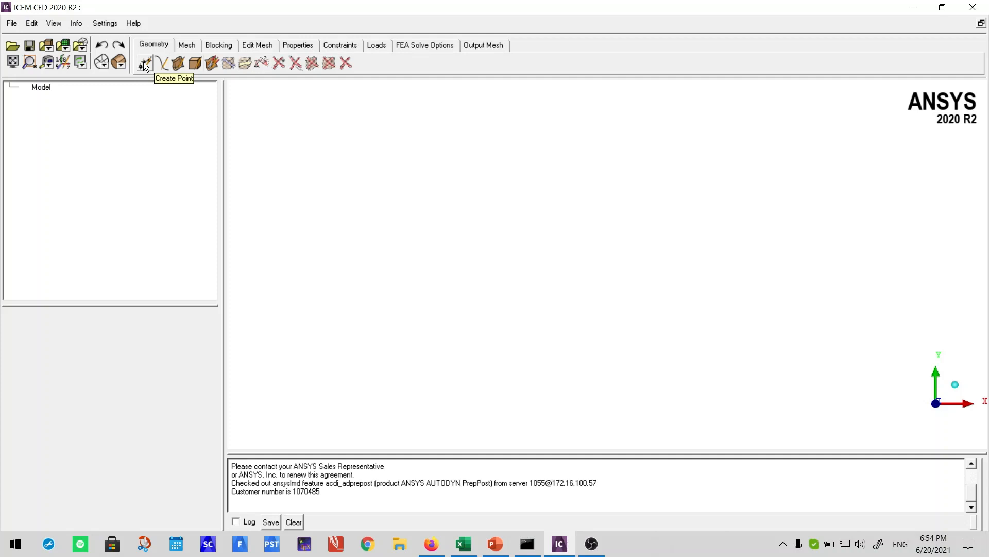
# Create a point from explicit coordinates at the origin, X 0, Y 0, Z 0.
pyautogui.click(143, 61)
pyautogui.click(39, 396)
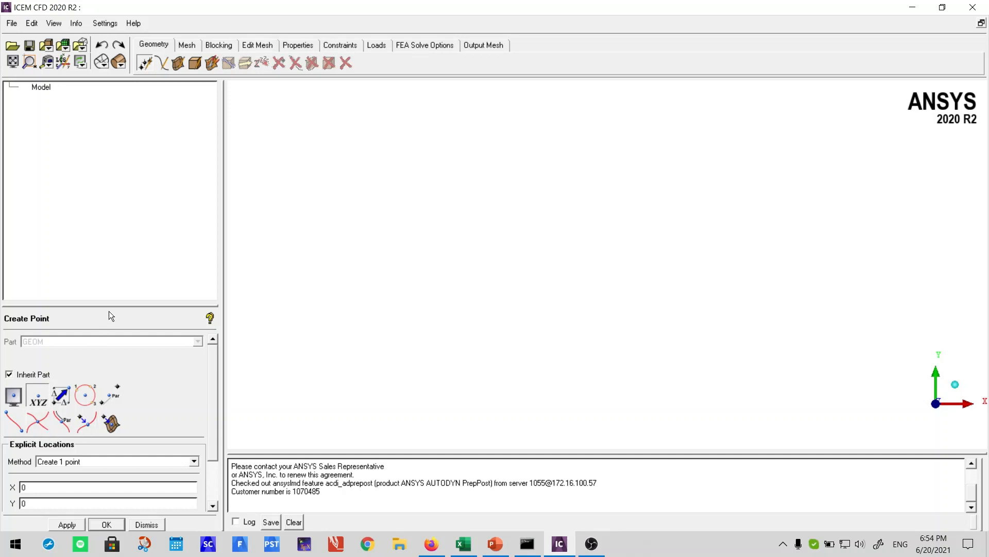
pyautogui.moveTo(110, 305); pyautogui.dragTo(110, 270)
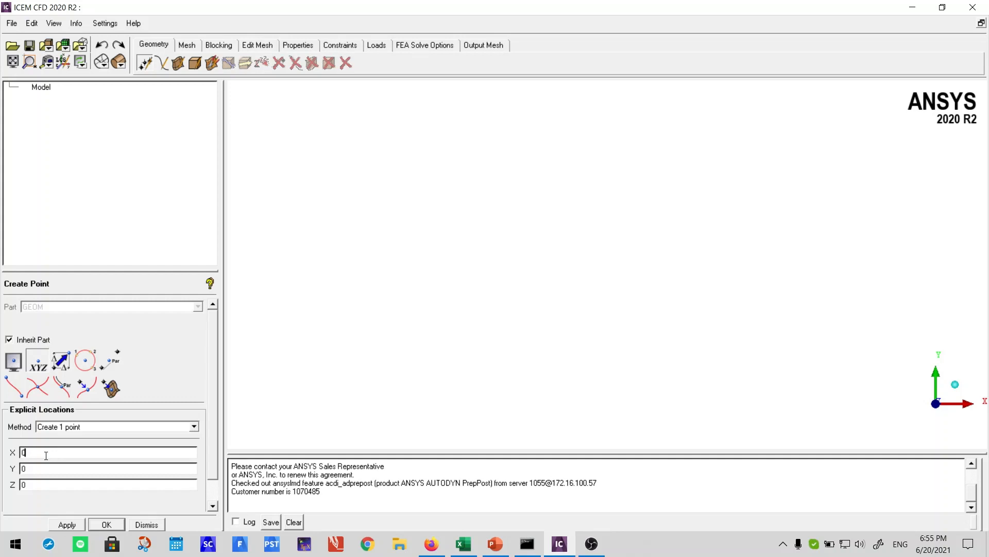
pyautogui.click(66, 524)
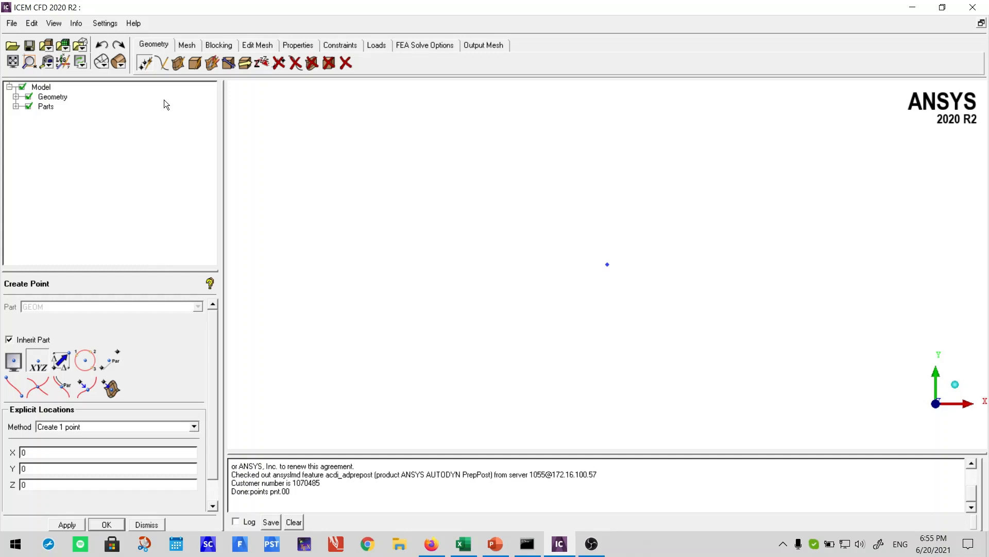
# Create a second point from explicit coordinates at X 0, Y 10, Z 0.
pyautogui.click(161, 64)
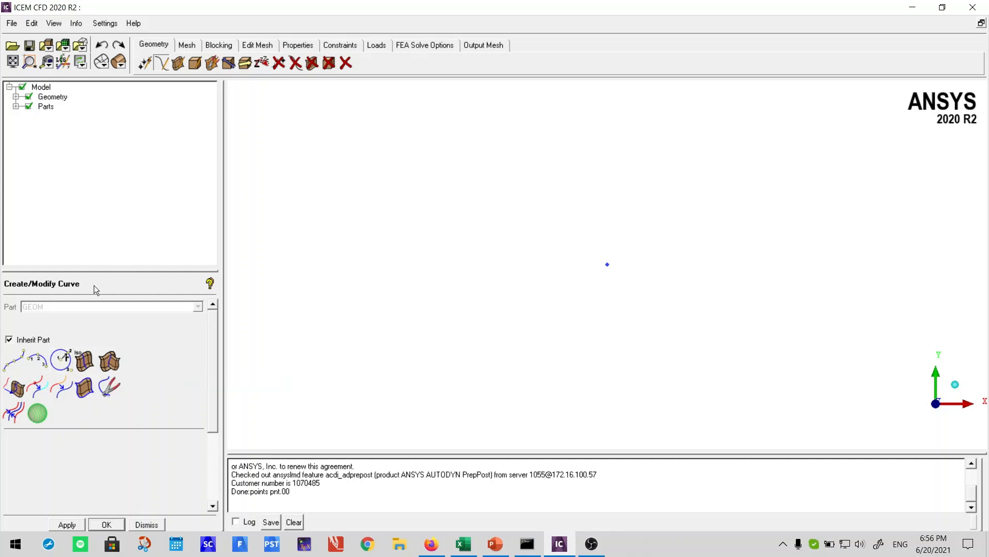
pyautogui.click(145, 65)
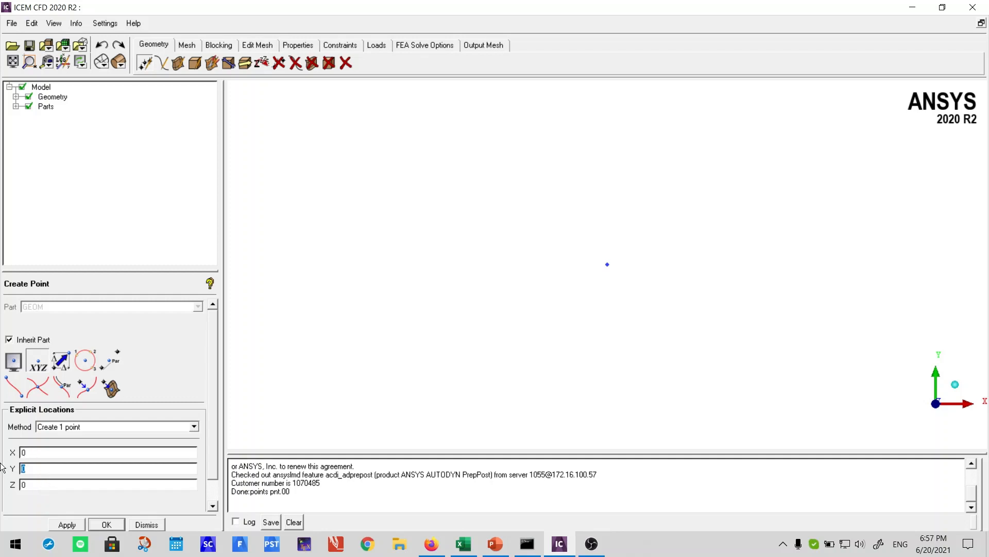
pyautogui.write('1')
pyautogui.click(63, 525)
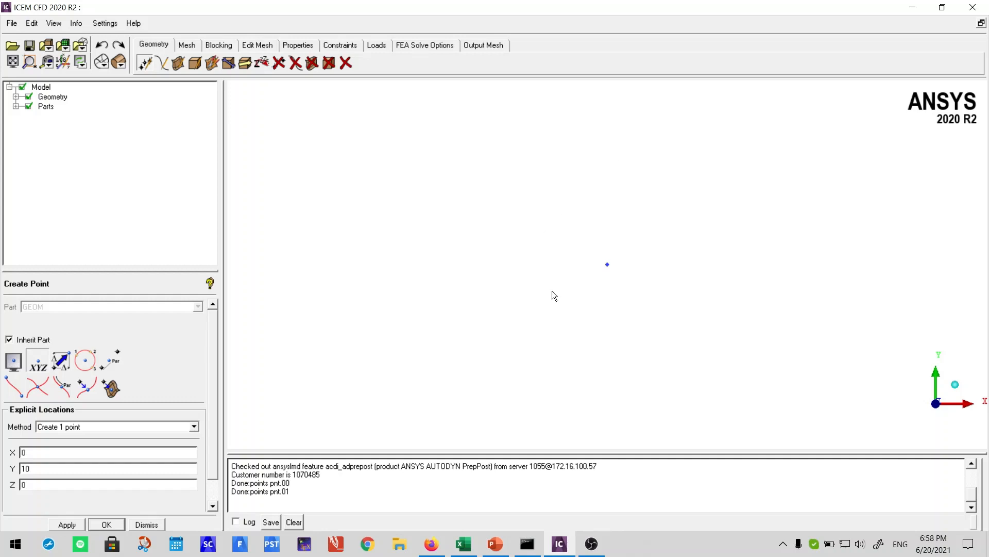
pyautogui.click(12, 62)
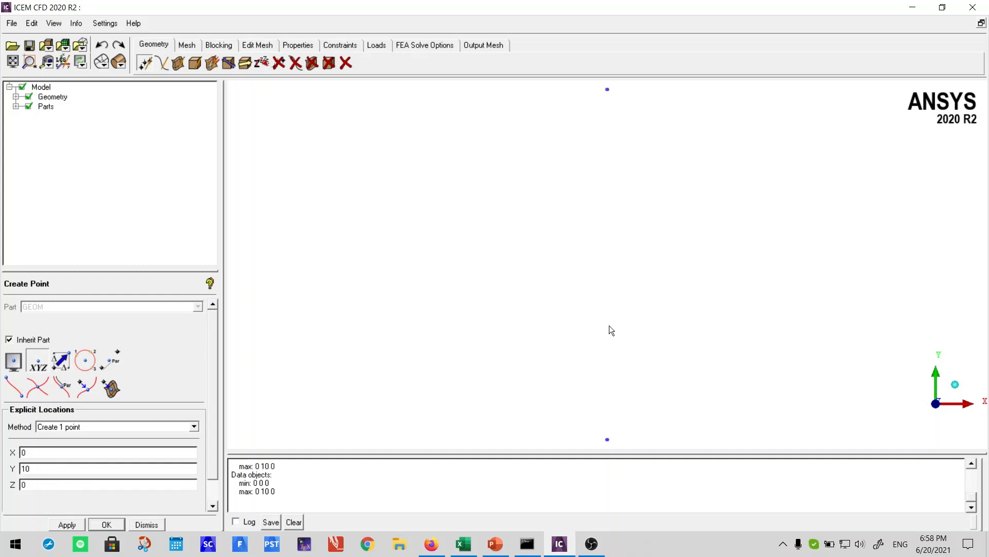
pyautogui.scroll(-6, 612, 328)
pyautogui.scroll(3, 625, 214)
# Create a full circle of radius 10 from center and two points, centered on the origin point and passing through the upper point.
pyautogui.click(162, 65)
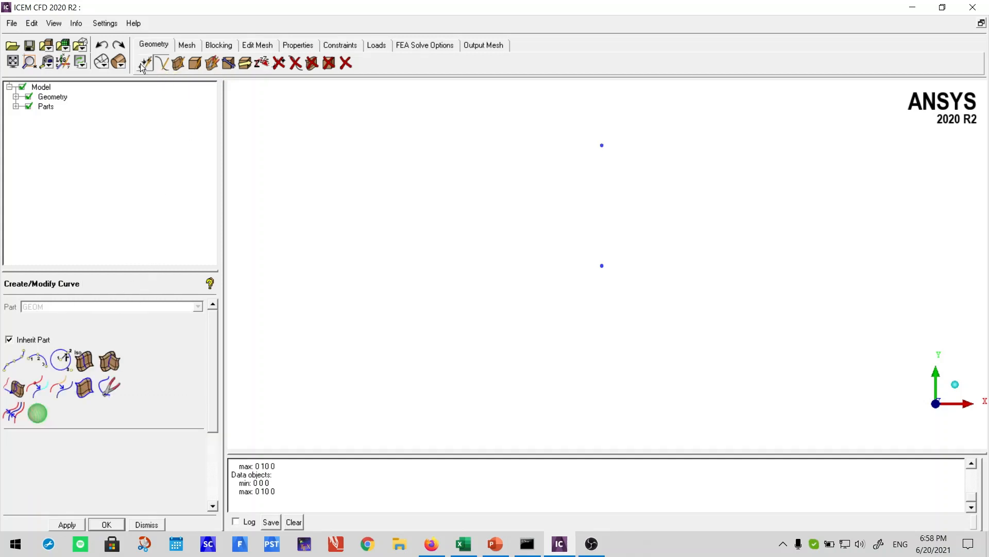
pyautogui.click(144, 65)
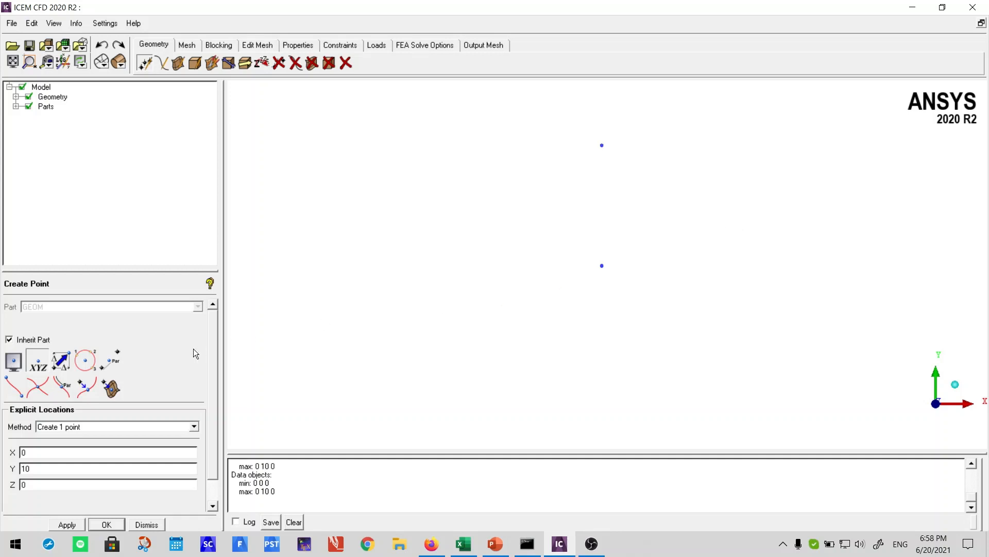
pyautogui.click(161, 64)
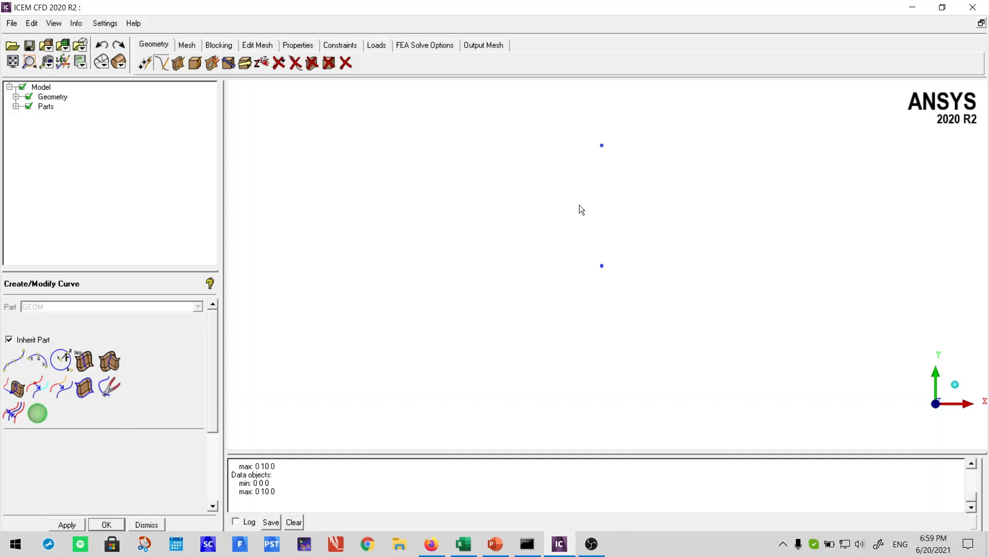
pyautogui.moveTo(815, 390); pyautogui.dragTo(941, 362)
pyautogui.click(969, 405)
pyautogui.moveTo(926, 270); pyautogui.dragTo(676, 417)
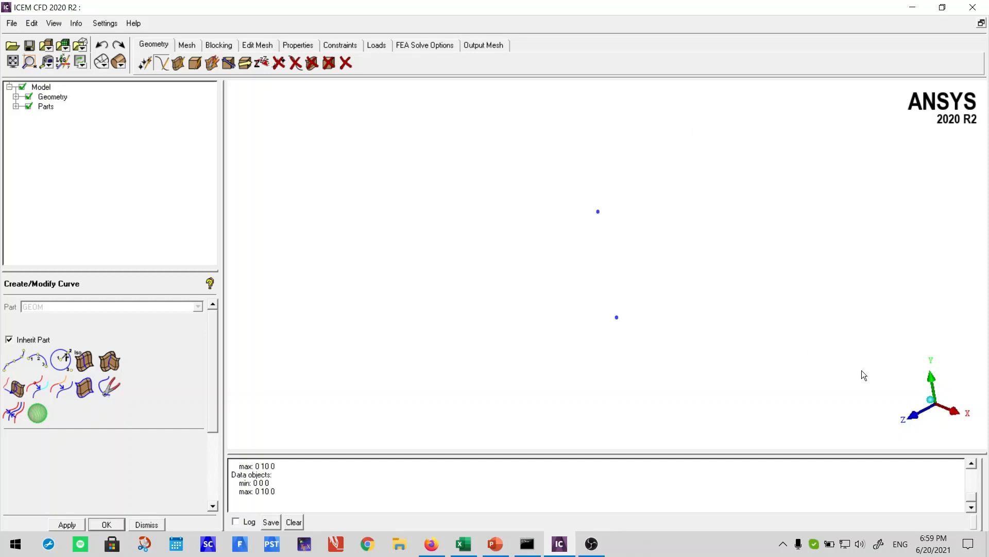
pyautogui.click(911, 415)
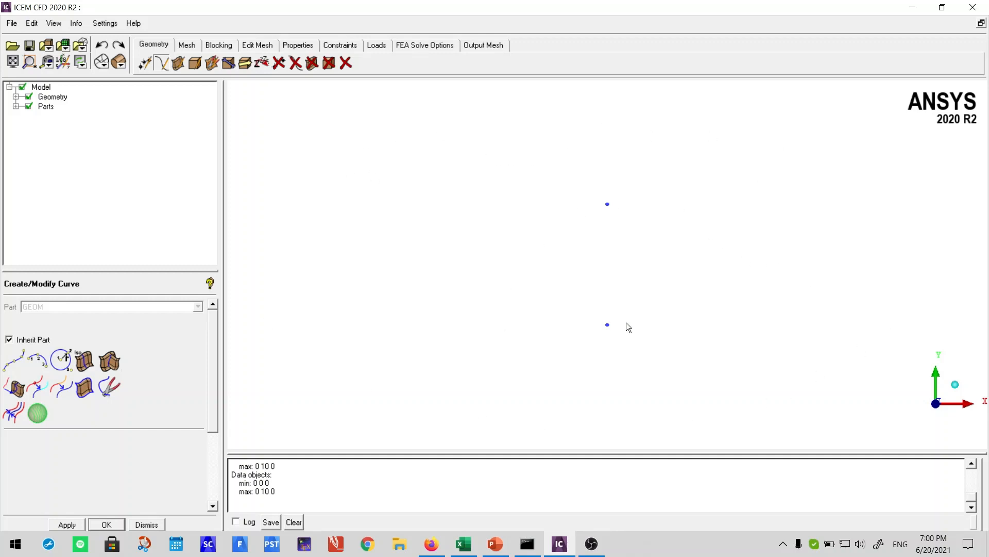
pyautogui.moveTo(561, 245); pyautogui.dragTo(585, 238, button='middle')
pyautogui.click(62, 363)
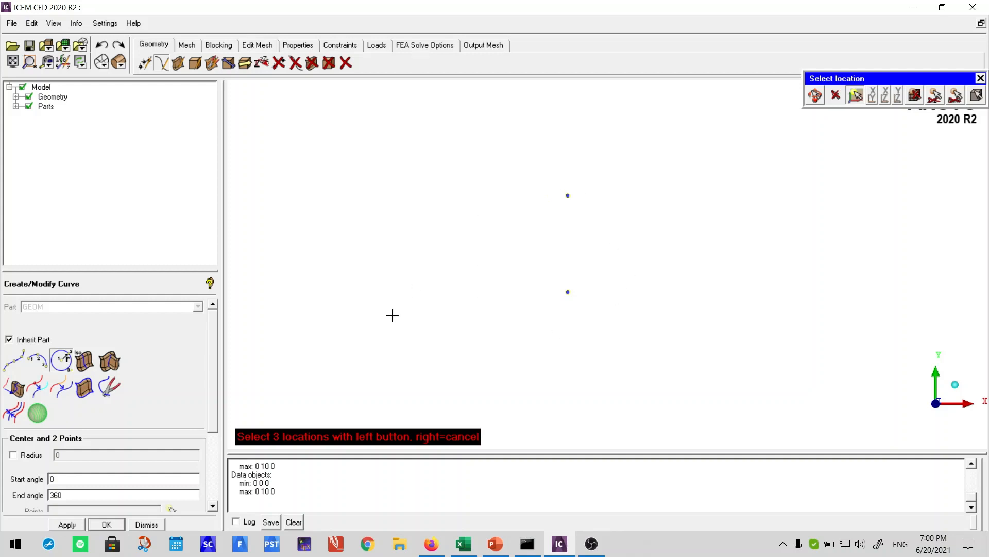
pyautogui.click(702, 231)
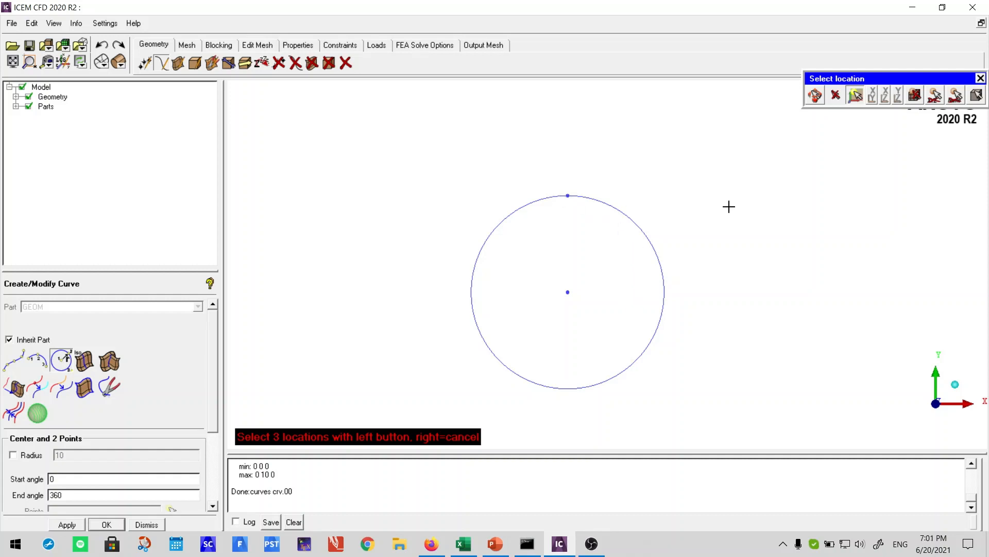
pyautogui.rightClick(730, 208)
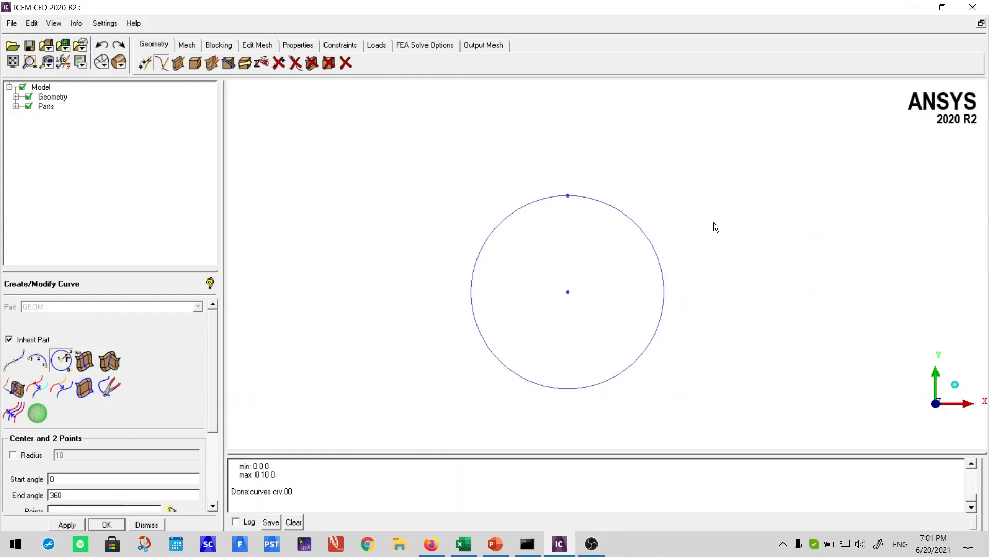
# Initialize a 3D Bounding Box block in part SOLID around the circle and both points.
pyautogui.scroll(3, 629, 264)
pyautogui.moveTo(629, 264); pyautogui.dragTo(648, 220, button='middle')
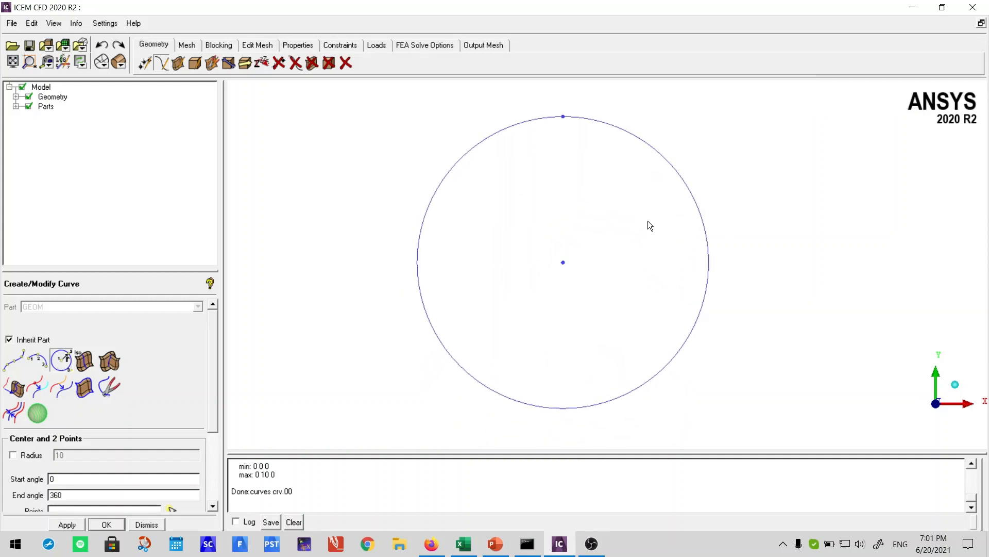
pyautogui.scroll(-1, 647, 220)
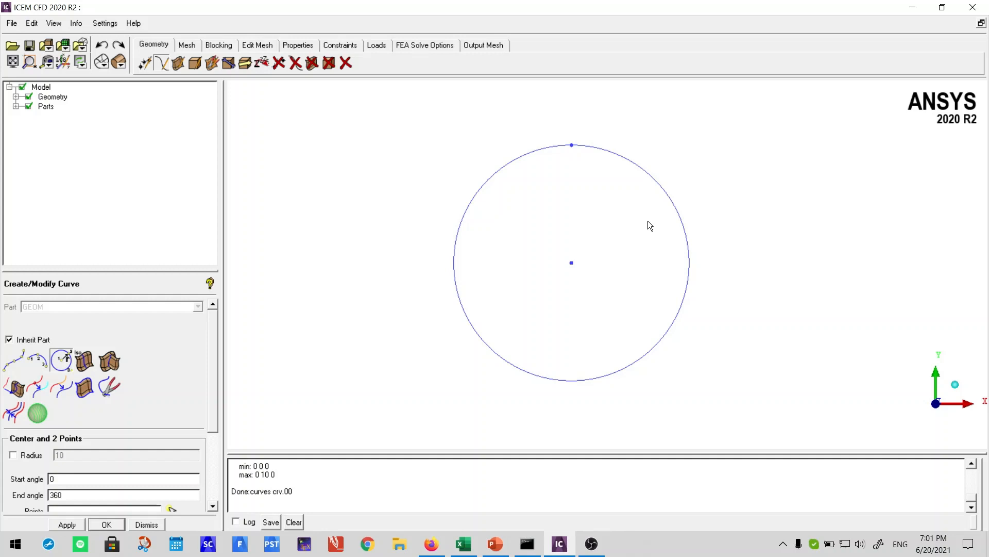
pyautogui.scroll(-2, 648, 221)
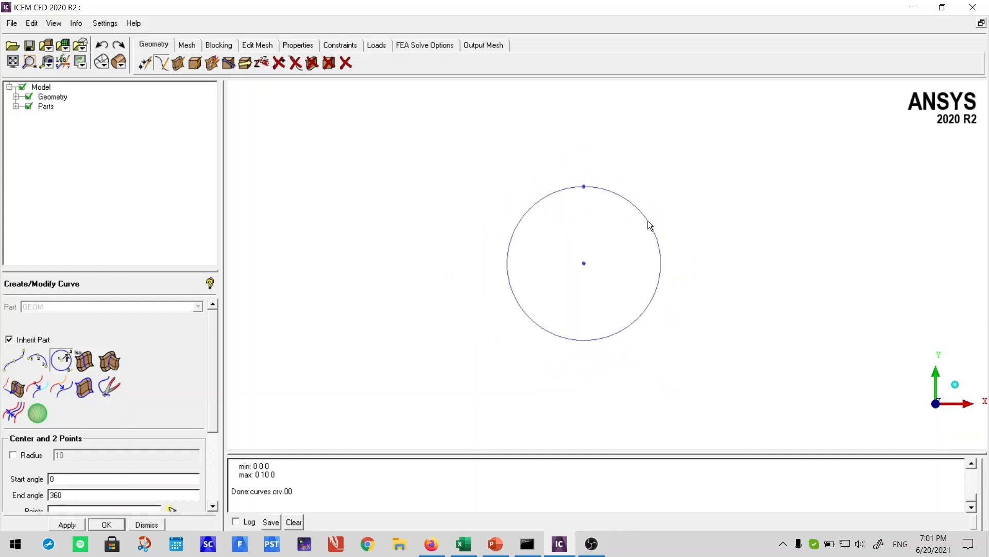
pyautogui.click(218, 45)
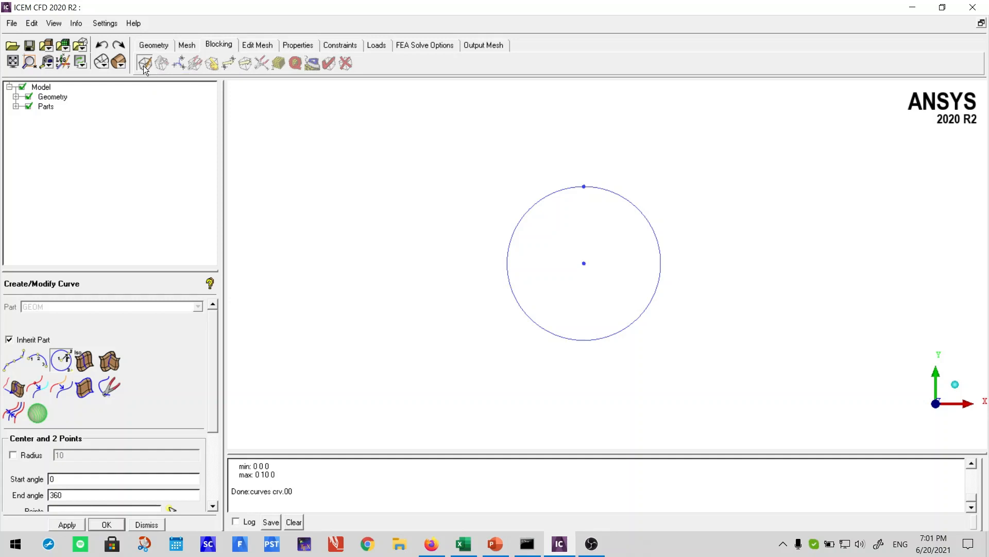
pyautogui.click(144, 63)
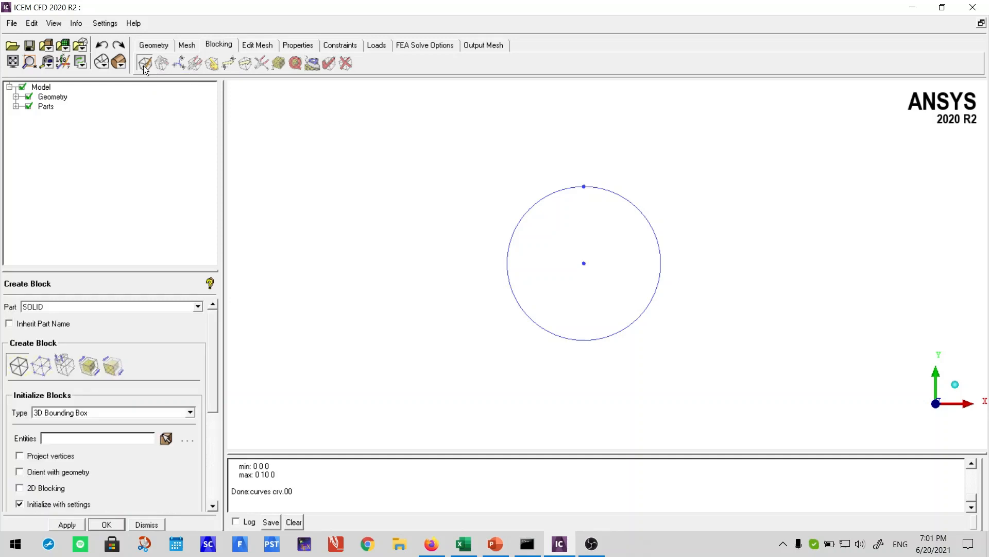
pyautogui.click(166, 439)
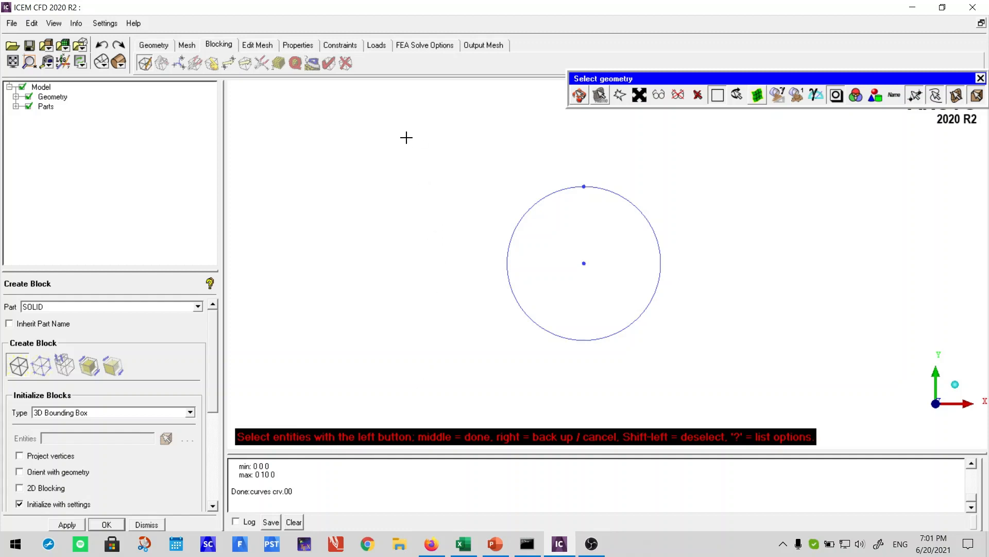
pyautogui.moveTo(406, 137); pyautogui.dragTo(791, 388)
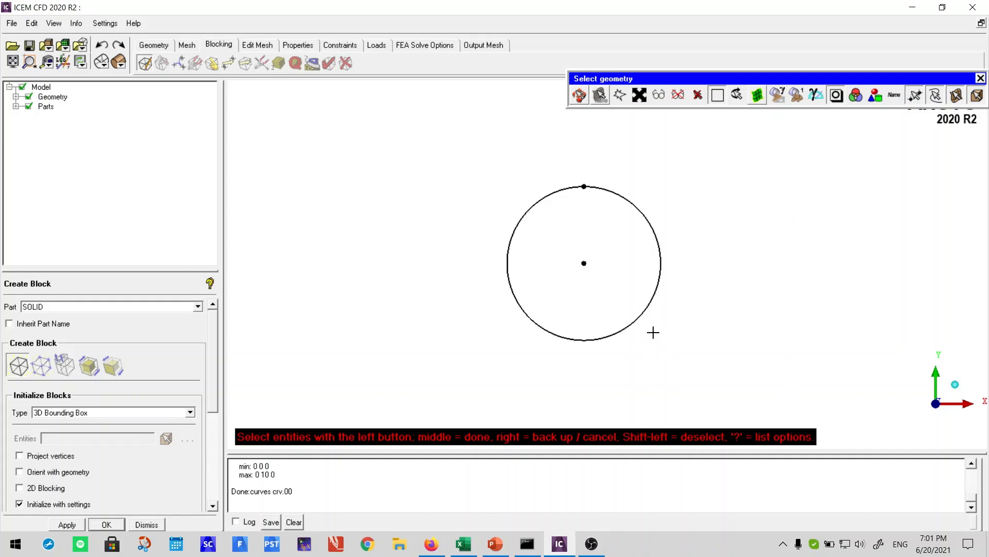
pyautogui.middleClick(740, 271)
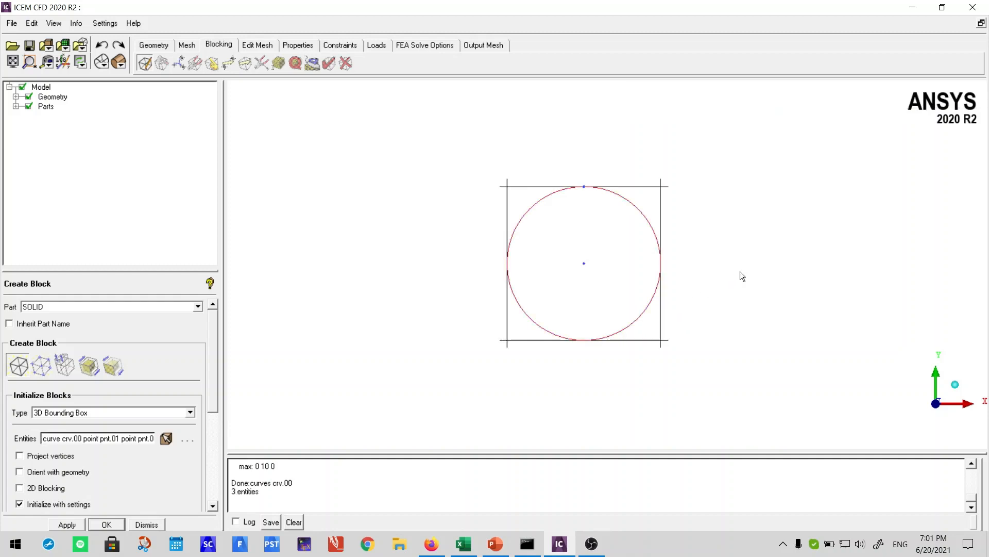
pyautogui.middleClick(740, 271)
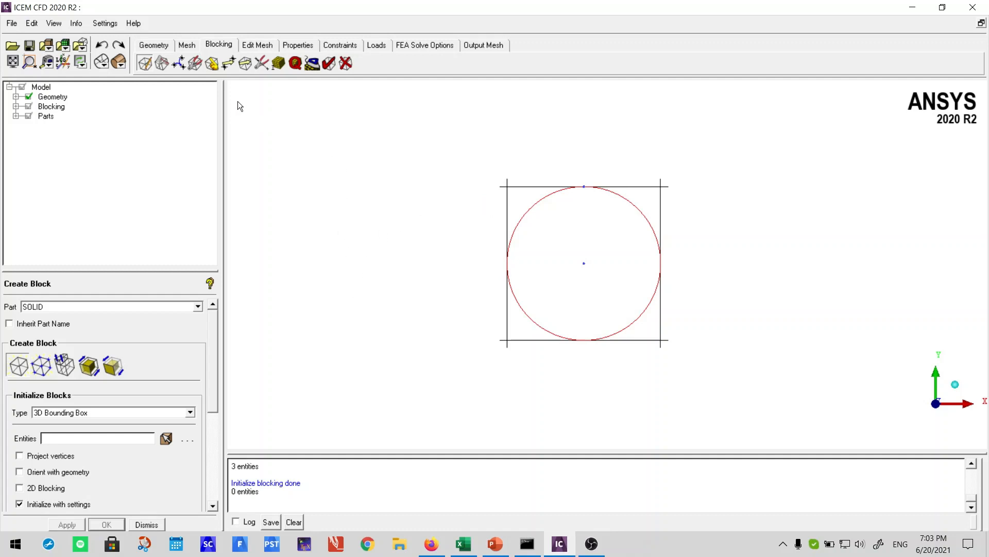
# Associate all four edges of the square block with the circle curve.
pyautogui.click(212, 64)
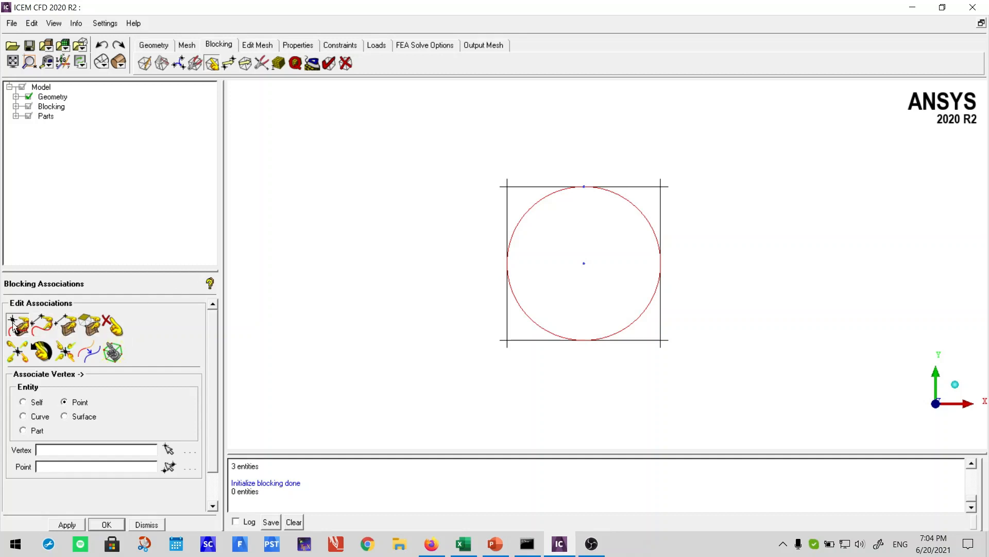
pyautogui.click(45, 323)
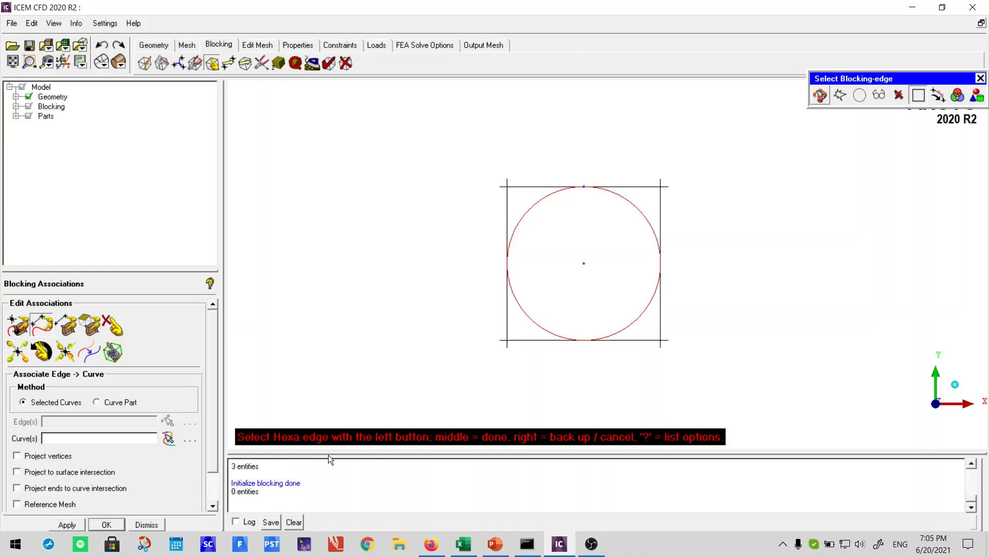
pyautogui.click(534, 340)
pyautogui.click(661, 305)
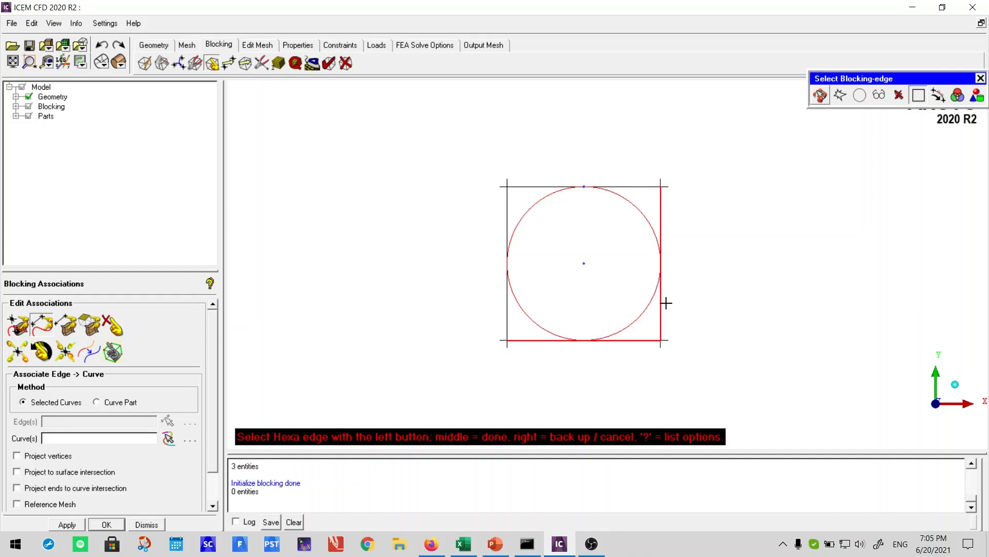
pyautogui.click(637, 185)
pyautogui.click(507, 206)
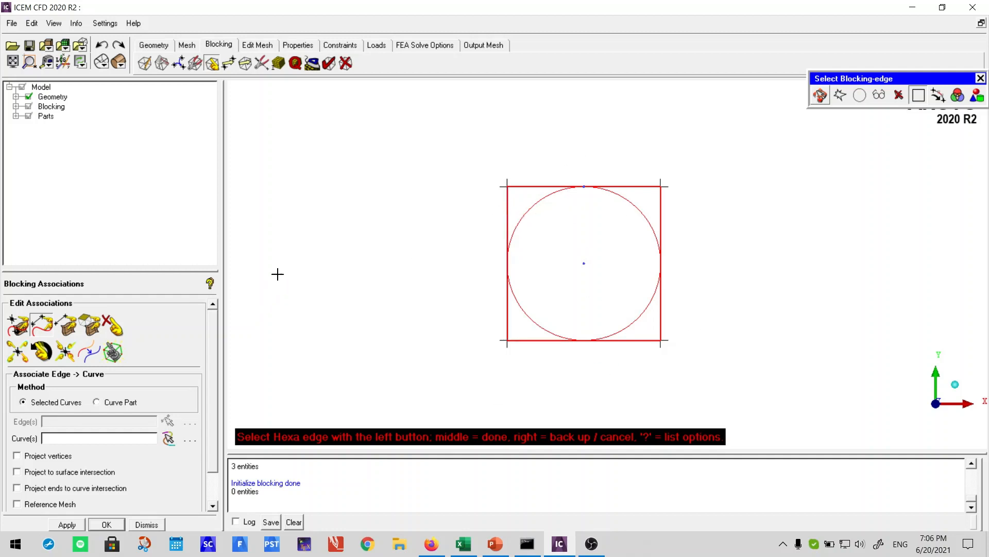
pyautogui.middleClick(353, 303)
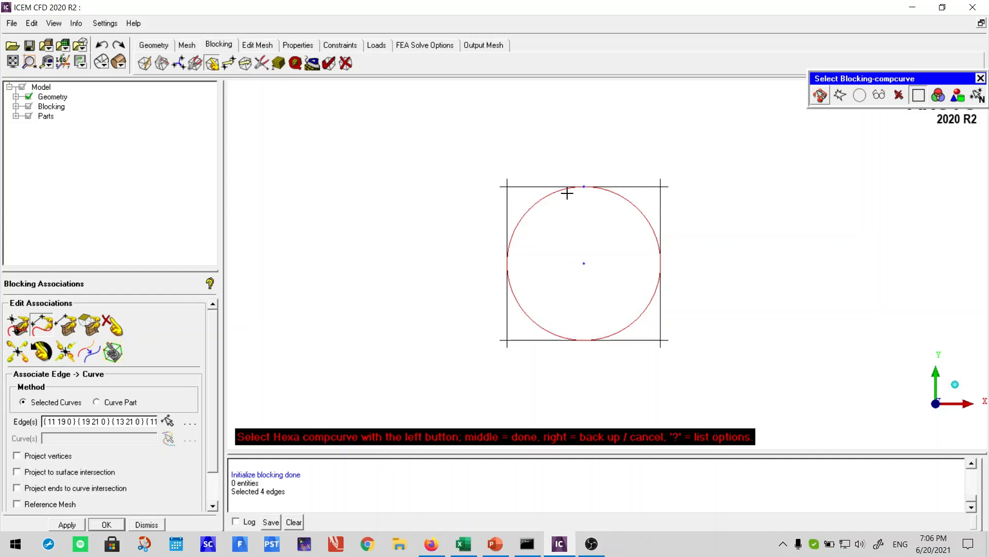
pyautogui.click(525, 221)
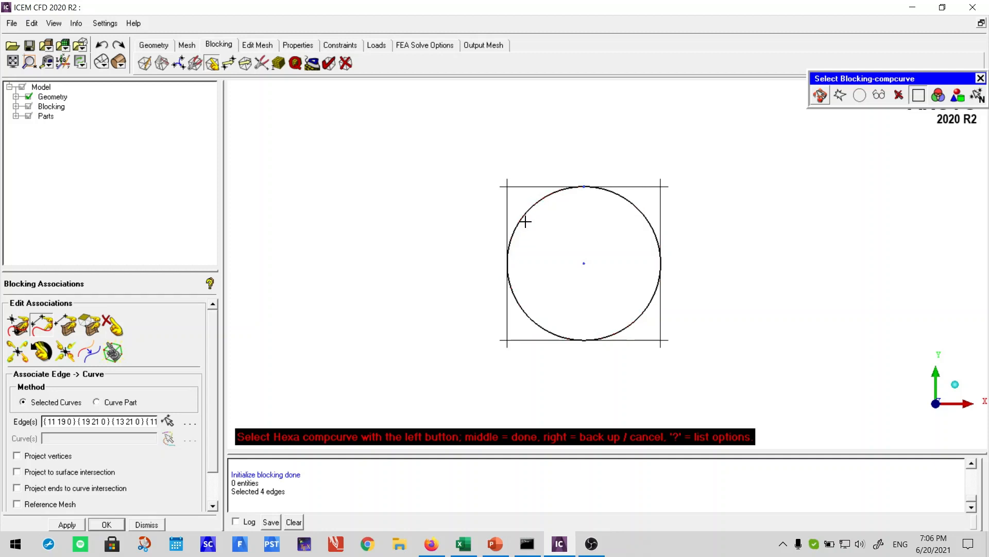
pyautogui.middleClick(381, 235)
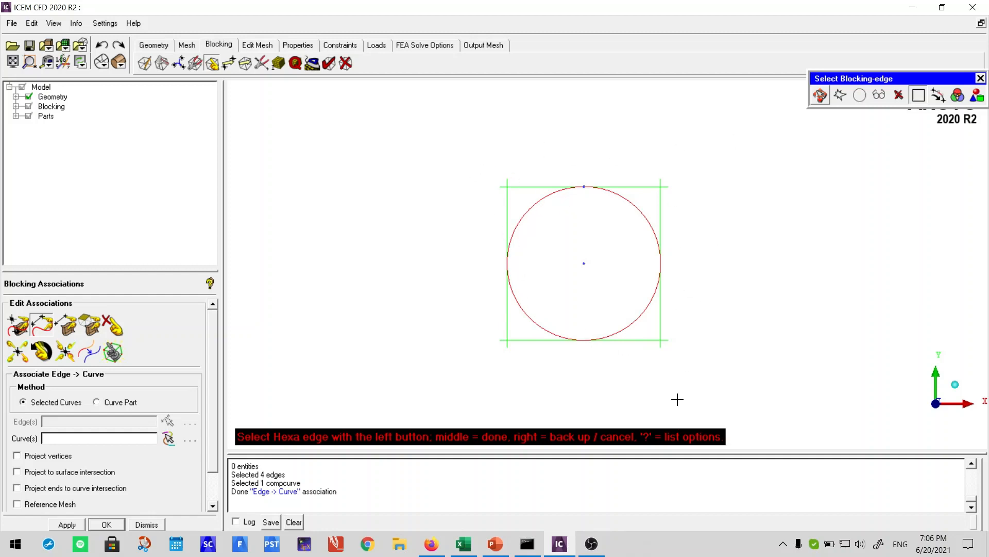
pyautogui.middleClick(385, 261)
# Snap-project the four corner vertices of the block onto the circle.
pyautogui.scroll(2, 383, 258)
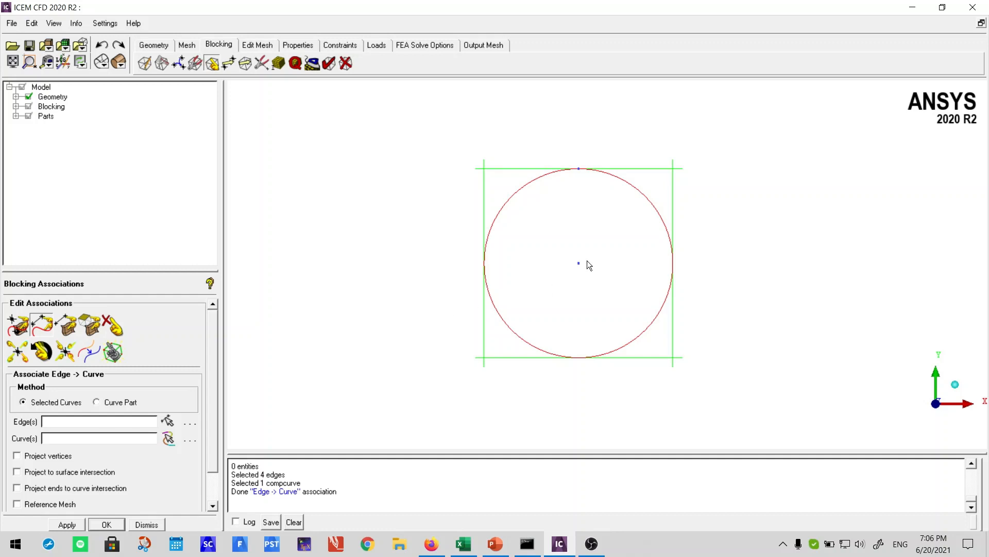
pyautogui.scroll(1, 587, 262)
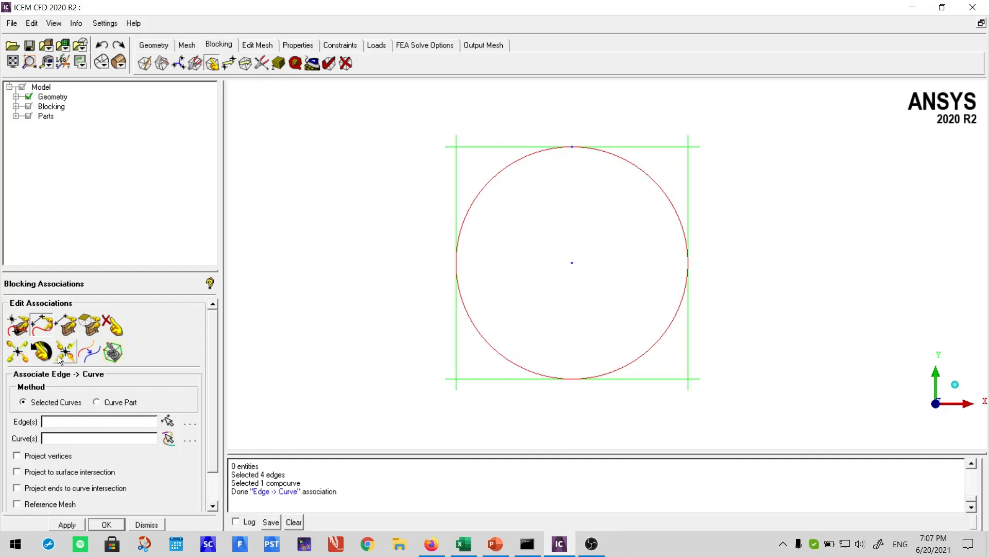
pyautogui.click(60, 356)
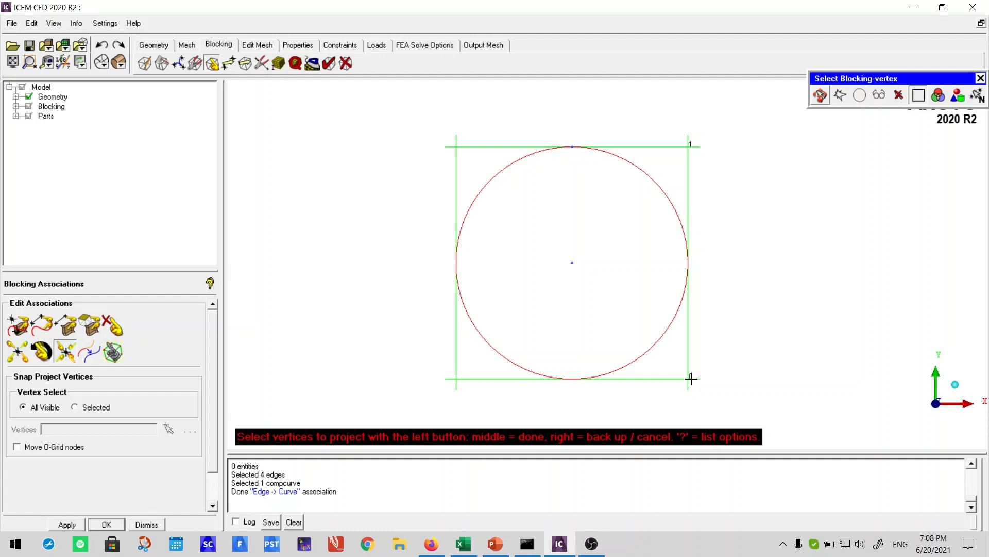
pyautogui.click(457, 147)
pyautogui.click(456, 376)
pyautogui.middleClick(384, 264)
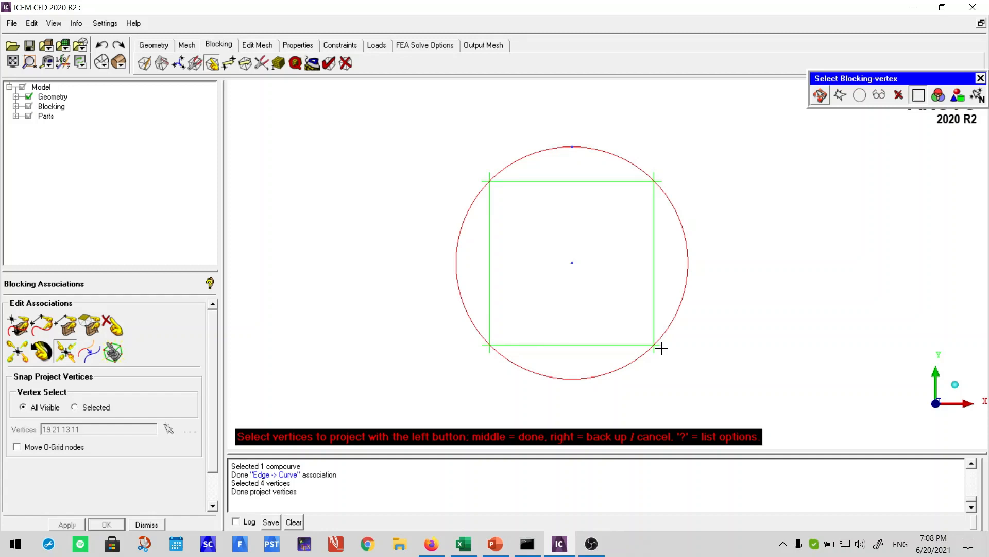
# Set 21 nodes on the block's upper horizontal edge, copying the parameters to all parallel edges.
pyautogui.scroll(2, 660, 344)
pyautogui.scroll(-1, 661, 367)
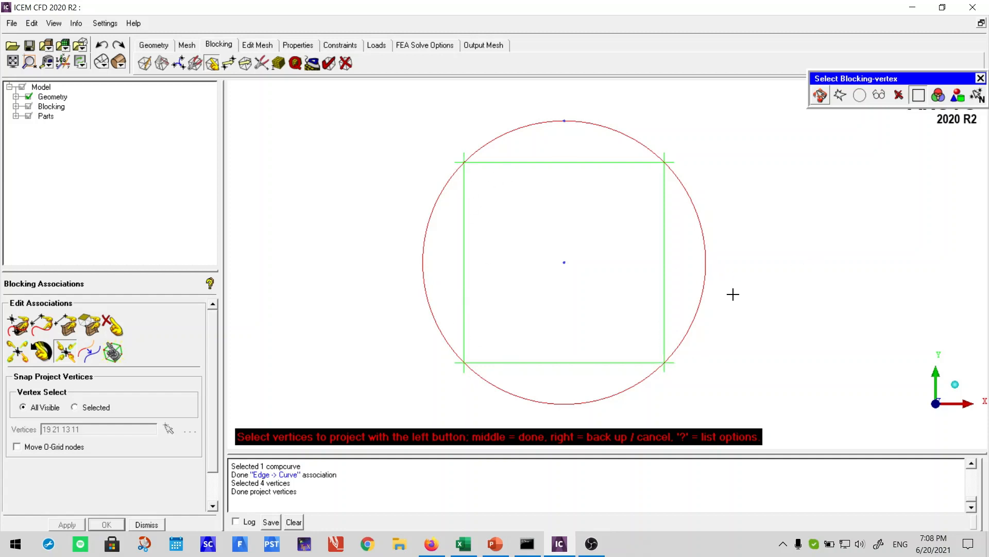
pyautogui.rightClick(763, 280)
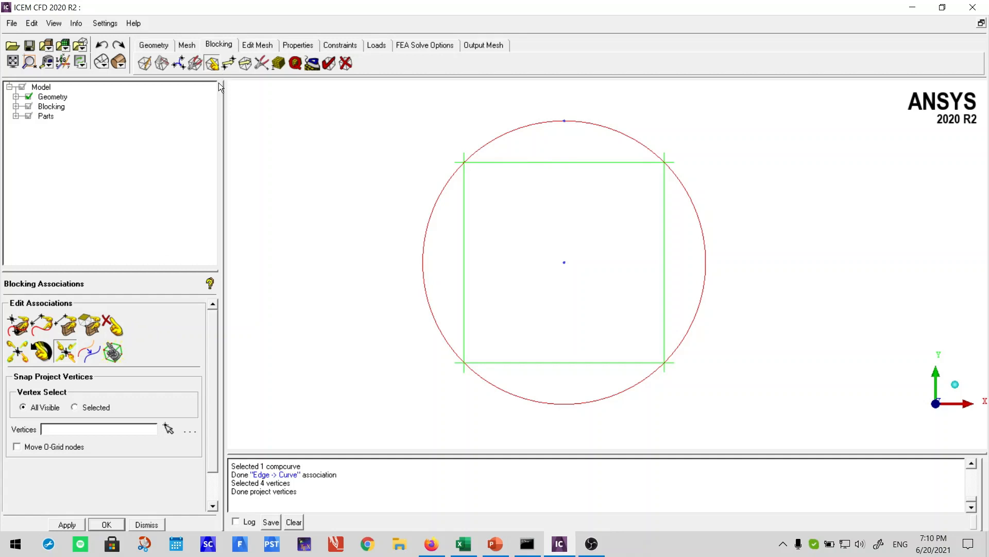
pyautogui.click(276, 65)
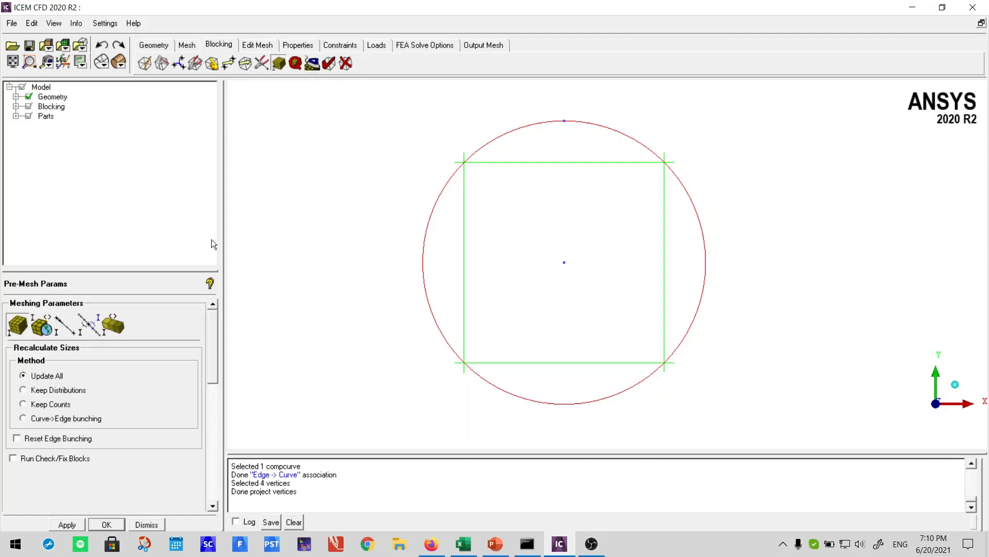
pyautogui.click(66, 330)
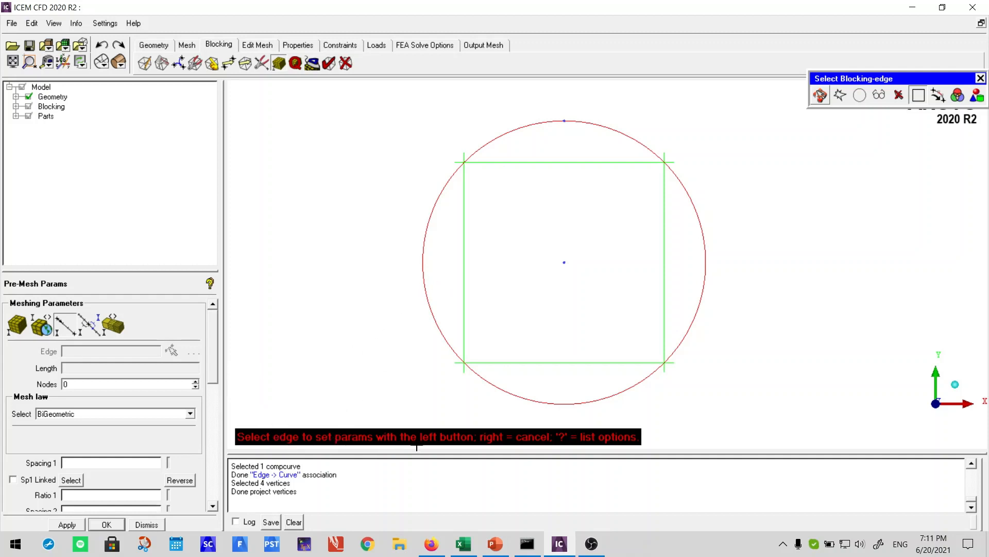
pyautogui.click(536, 162)
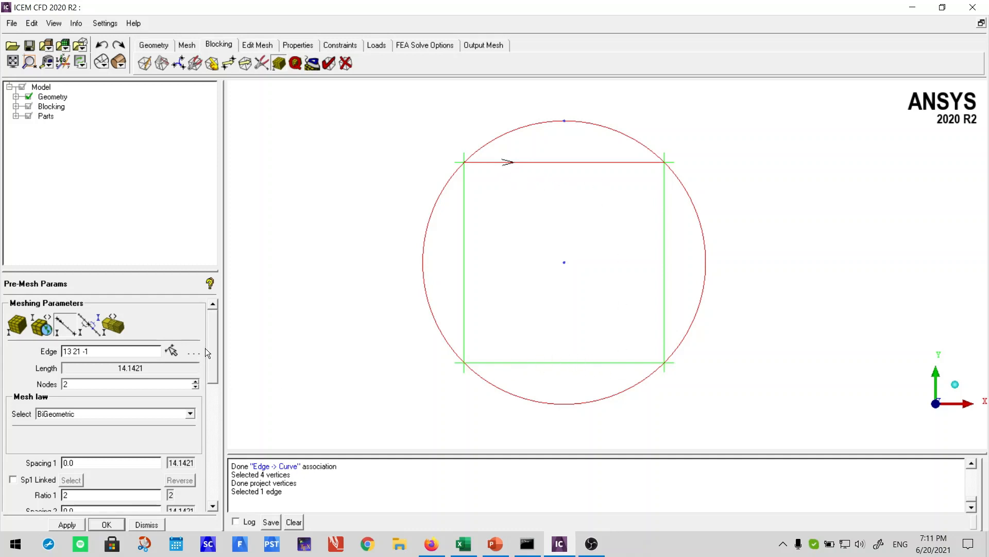
pyautogui.moveTo(211, 327); pyautogui.dragTo(215, 400)
pyautogui.click(14, 407)
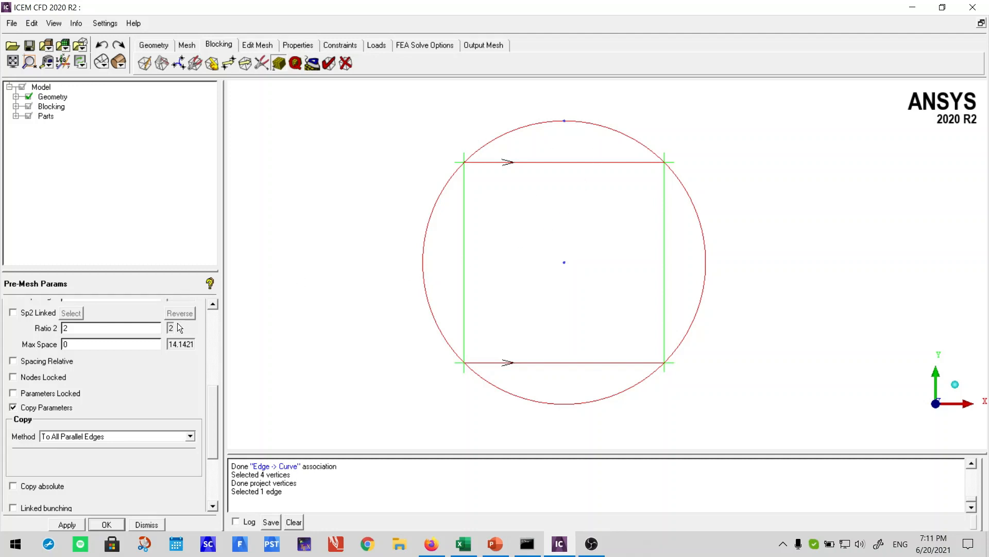
pyautogui.scroll(9, 210, 315)
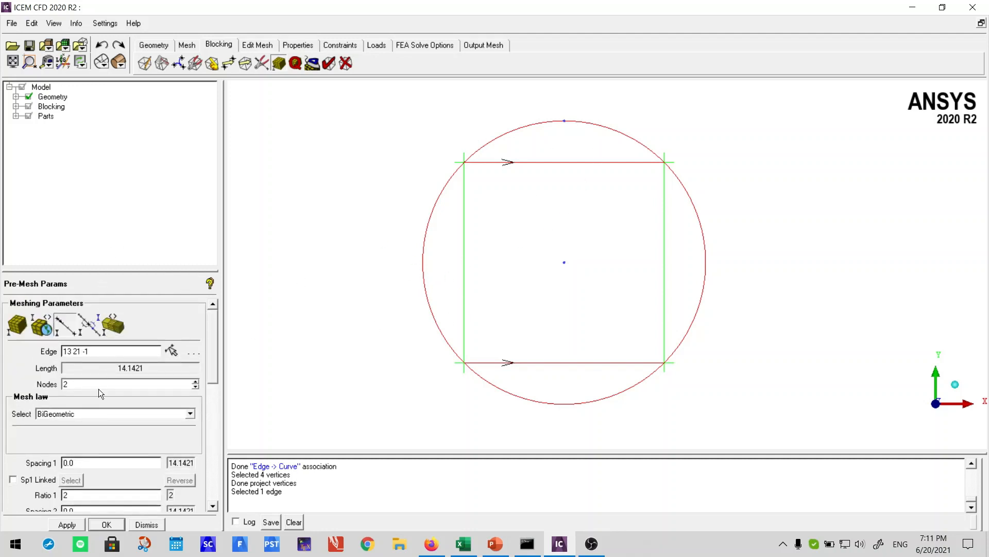
pyautogui.moveTo(60, 390); pyautogui.dragTo(5, 391)
pyautogui.write('21')
# Set 21 nodes on the block's left vertical edge, with the parameters copied to all parallel edges.
pyautogui.click(174, 351)
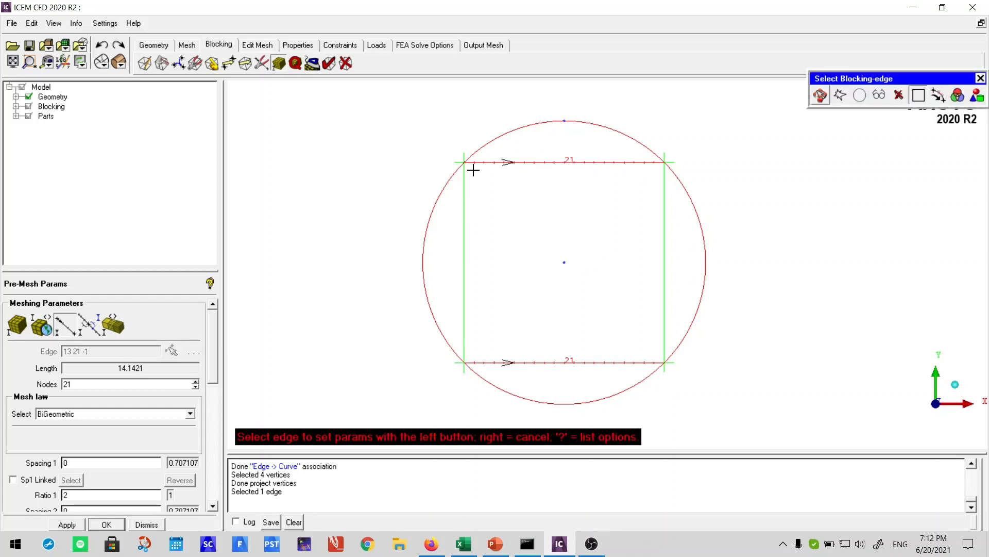
pyautogui.click(465, 263)
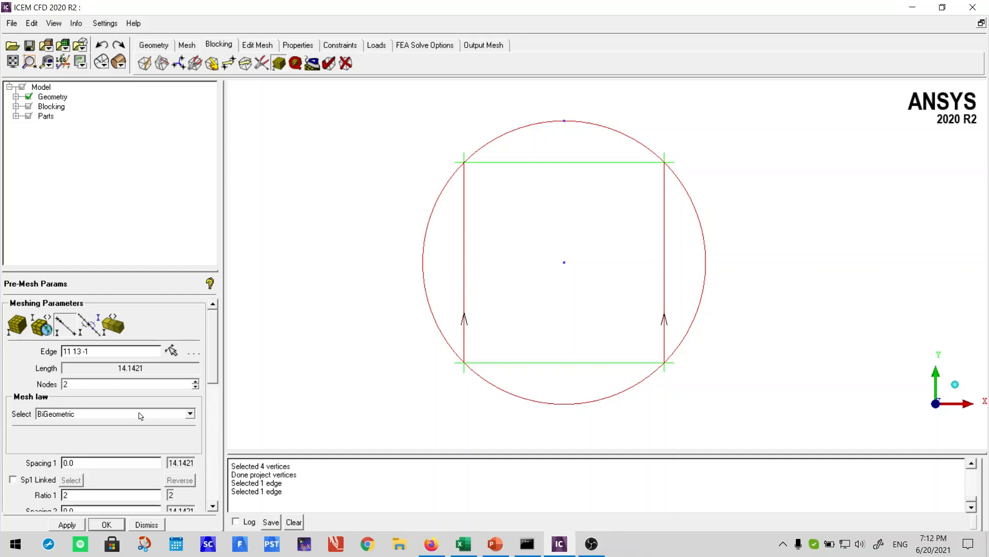
pyautogui.doubleClick(65, 384)
pyautogui.write('21')
pyautogui.press('Return')
# Display the pre-mesh of the blocking and recompute the out-of-date mesh.
pyautogui.click(16, 106)
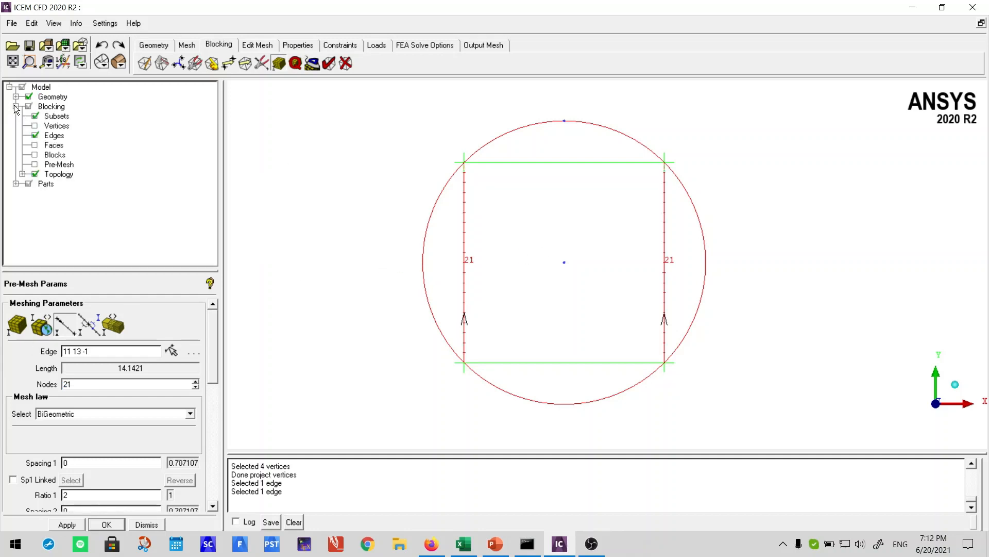
pyautogui.click(35, 164)
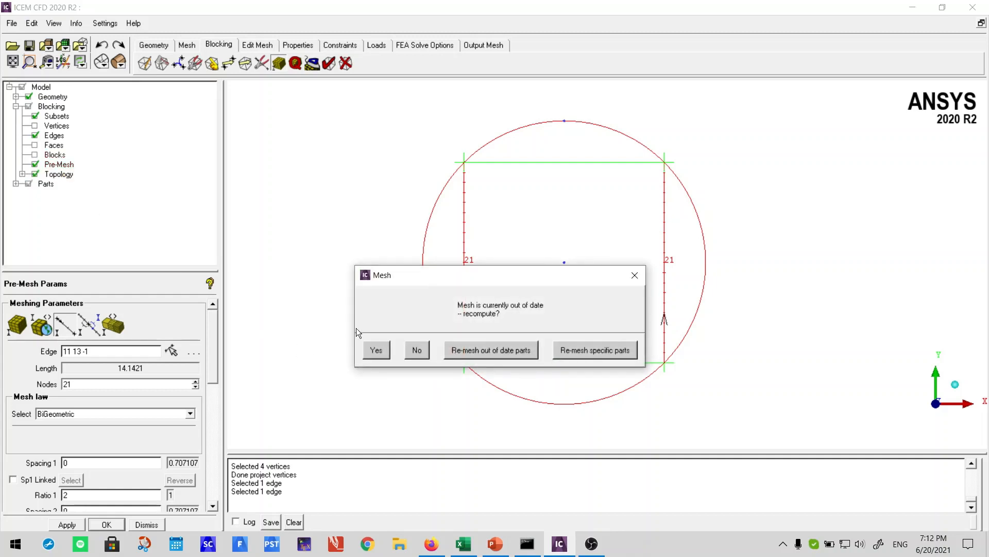
pyautogui.click(376, 351)
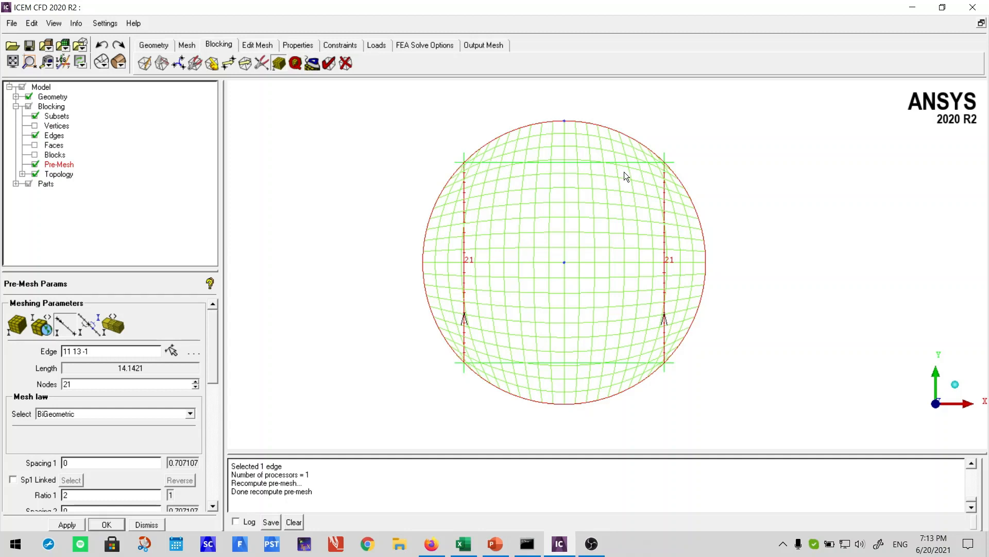
# Hide and redisplay the blocking to compare it with the bare circle, with the pre-mesh shown again.
pyautogui.click(27, 106)
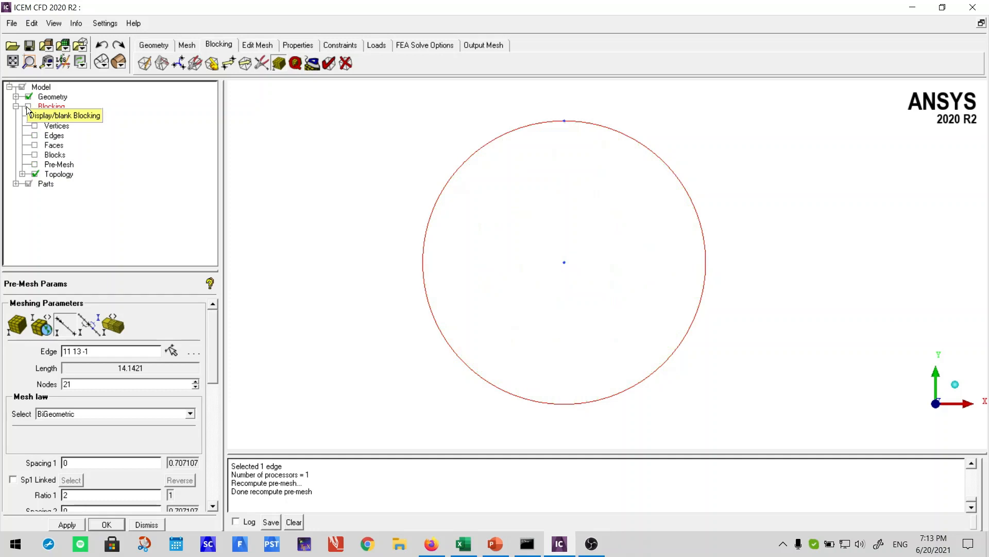
pyautogui.click(28, 107)
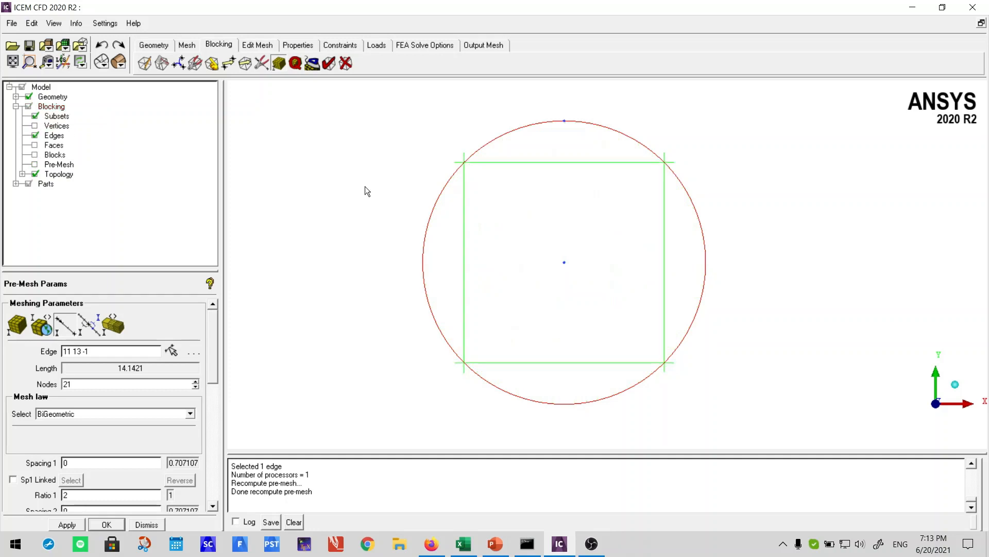
pyautogui.click(35, 164)
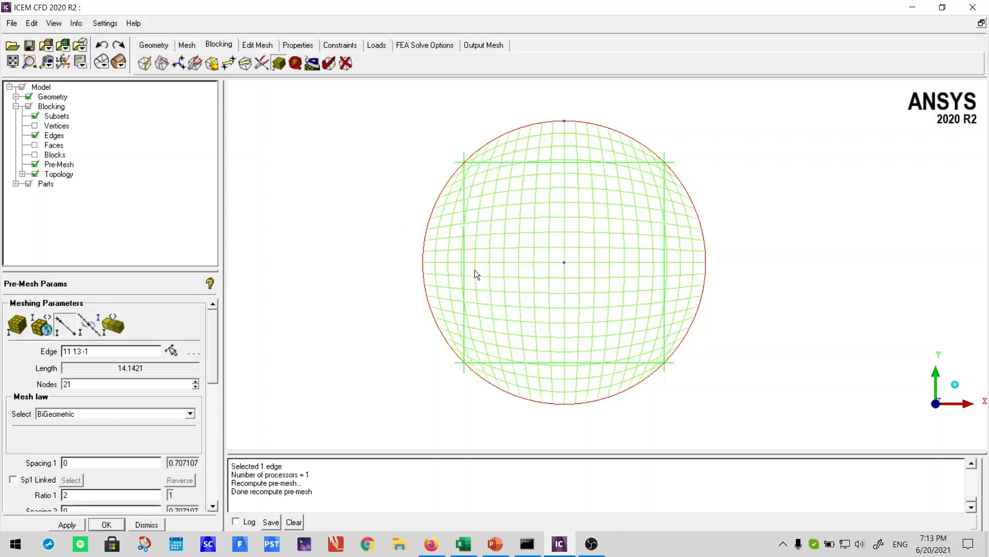
# Examine the overall pre-mesh and the cells around the circle's center.
pyautogui.scroll(-3, 354, 329)
pyautogui.scroll(3, 370, 326)
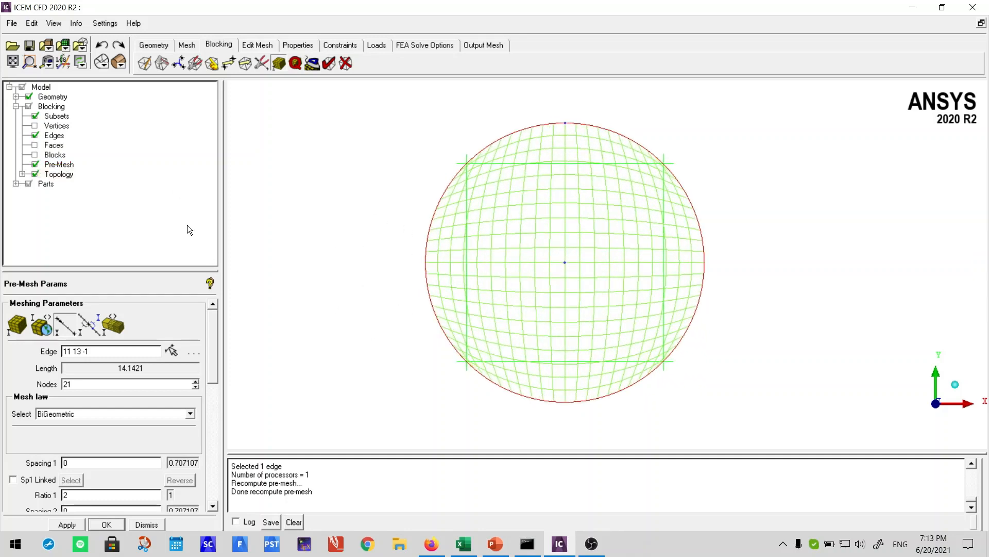
pyautogui.scroll(3, 515, 260)
pyautogui.scroll(1, 639, 247)
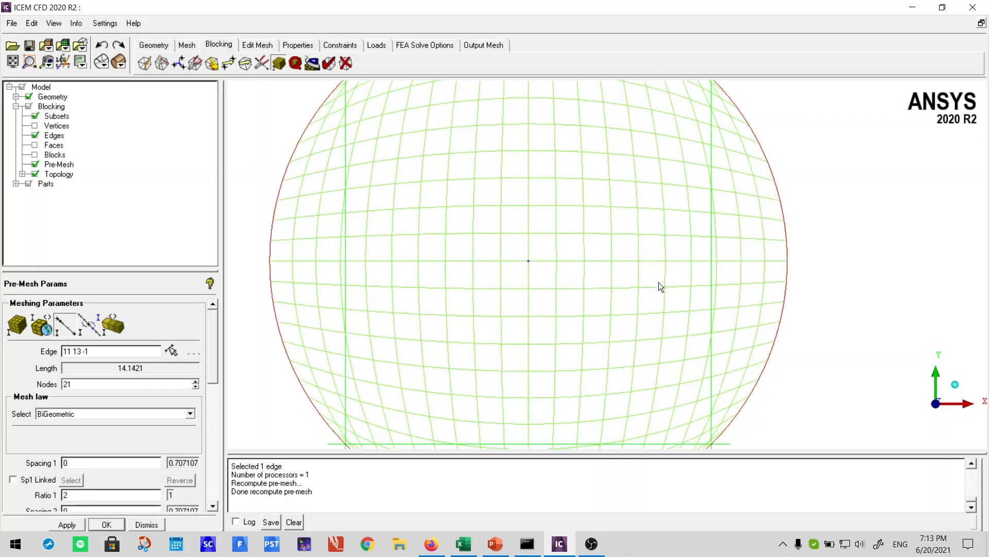
pyautogui.scroll(-2, 687, 351)
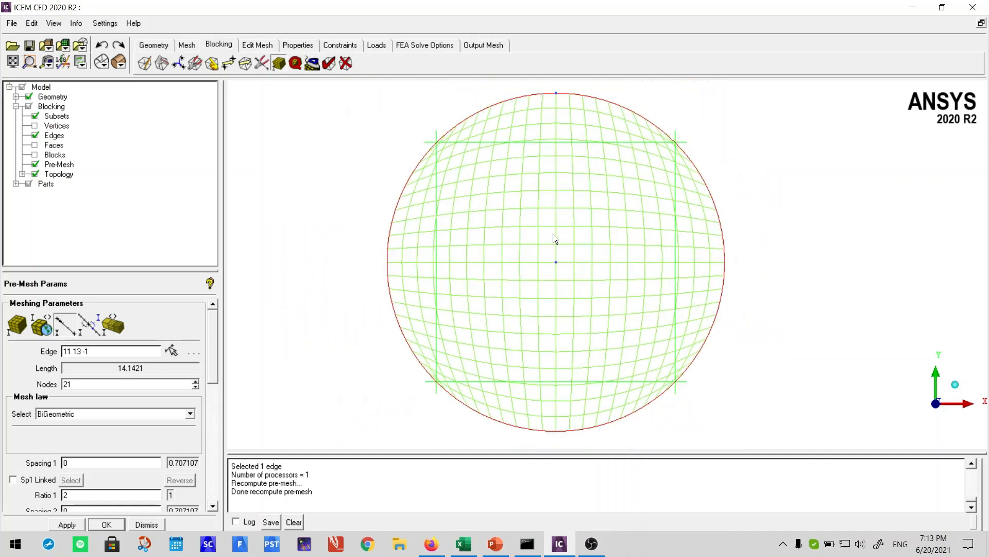
pyautogui.scroll(5, 555, 238)
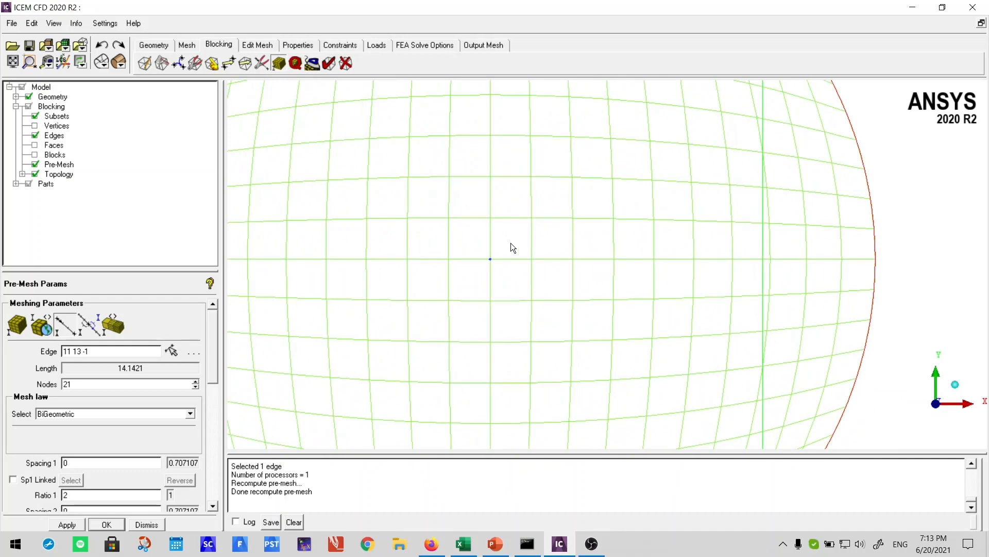
pyautogui.scroll(-4, 507, 260)
pyautogui.scroll(1, 355, 278)
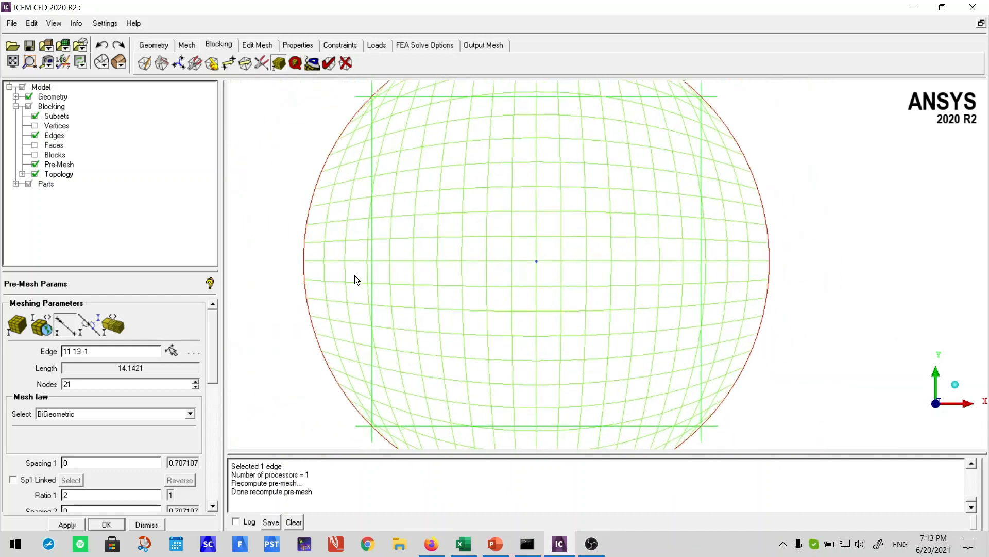
# Examine how closely the pre-mesh cell edges follow the circle curve along its left boundary.
pyautogui.scroll(3, 356, 275)
pyautogui.moveTo(437, 247); pyautogui.dragTo(626, 249, button='middle')
pyautogui.scroll(4, 432, 262)
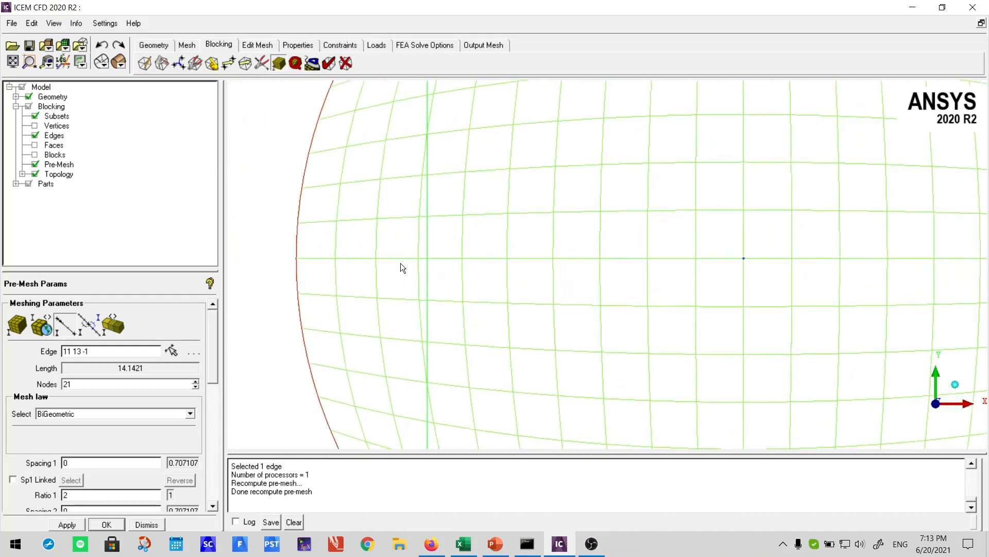
pyautogui.scroll(2, 401, 263)
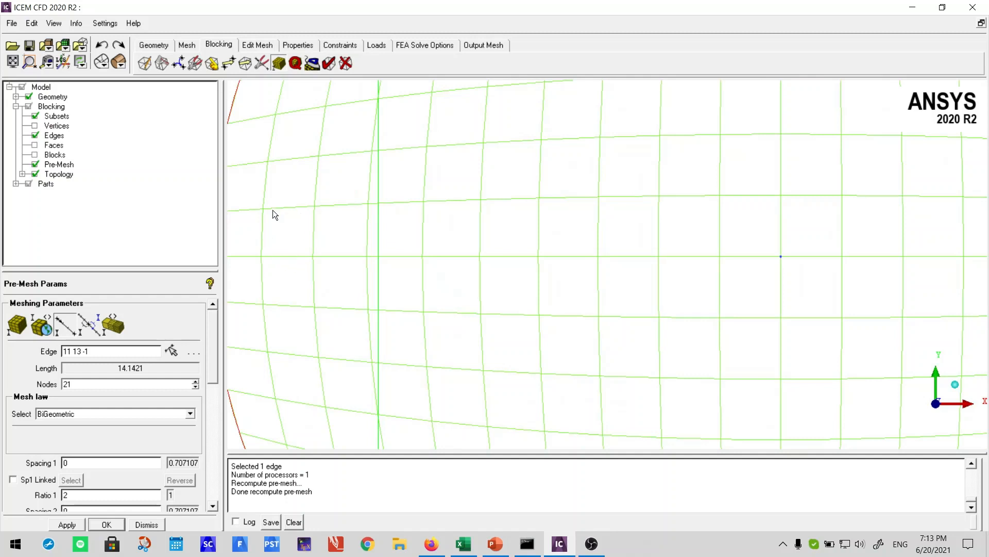
pyautogui.scroll(-1, 352, 253)
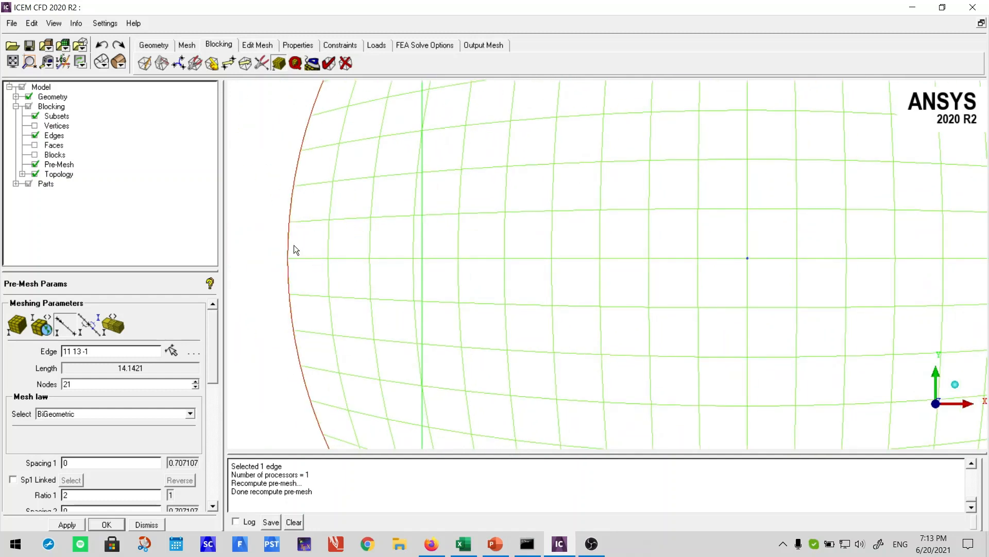
pyautogui.scroll(4, 304, 252)
pyautogui.moveTo(442, 243); pyautogui.dragTo(974, 219, button='middle')
pyautogui.scroll(4, 751, 212)
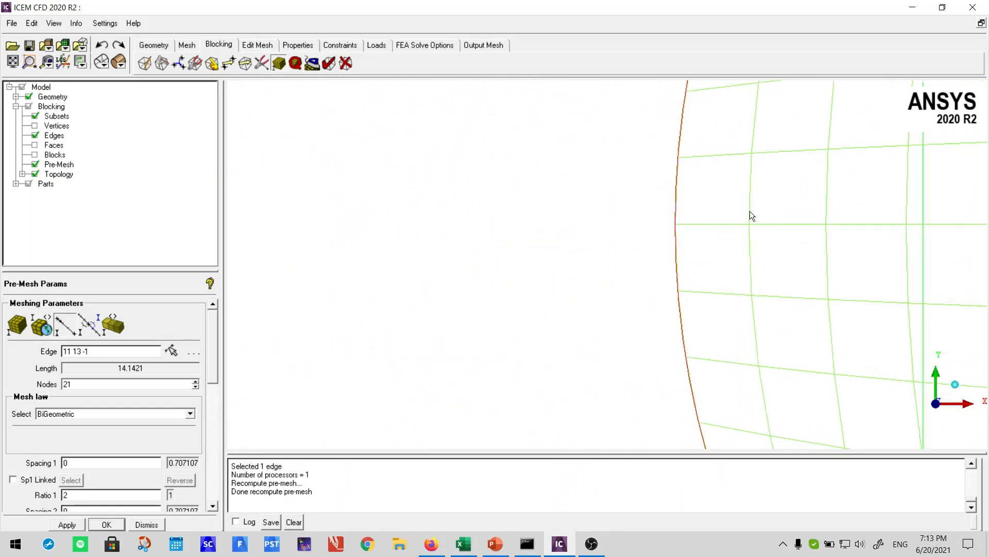
pyautogui.scroll(6, 748, 170)
pyautogui.moveTo(830, 172); pyautogui.dragTo(531, 354, button='middle')
pyautogui.scroll(2, 518, 342)
pyautogui.scroll(5, 464, 248)
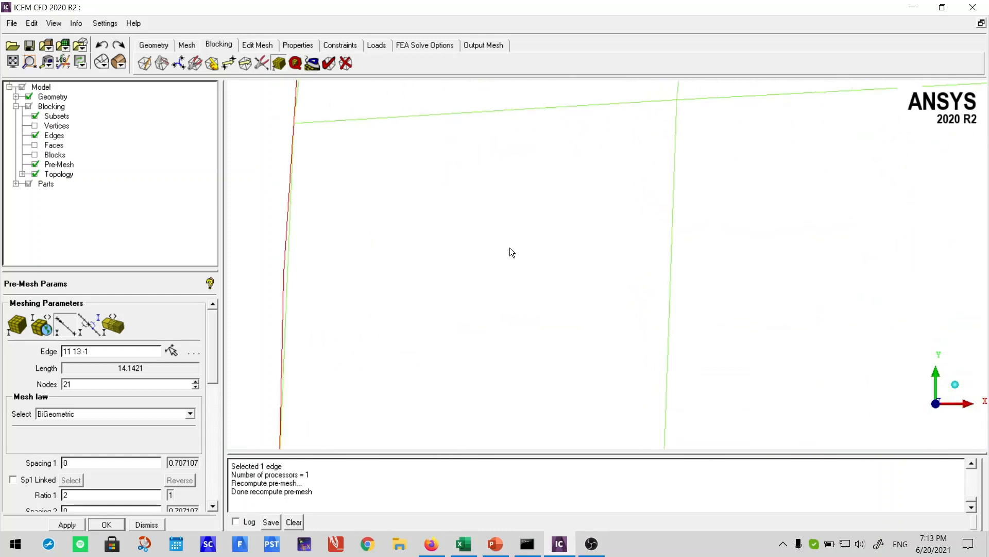
pyautogui.moveTo(509, 247); pyautogui.dragTo(654, 198, button='middle')
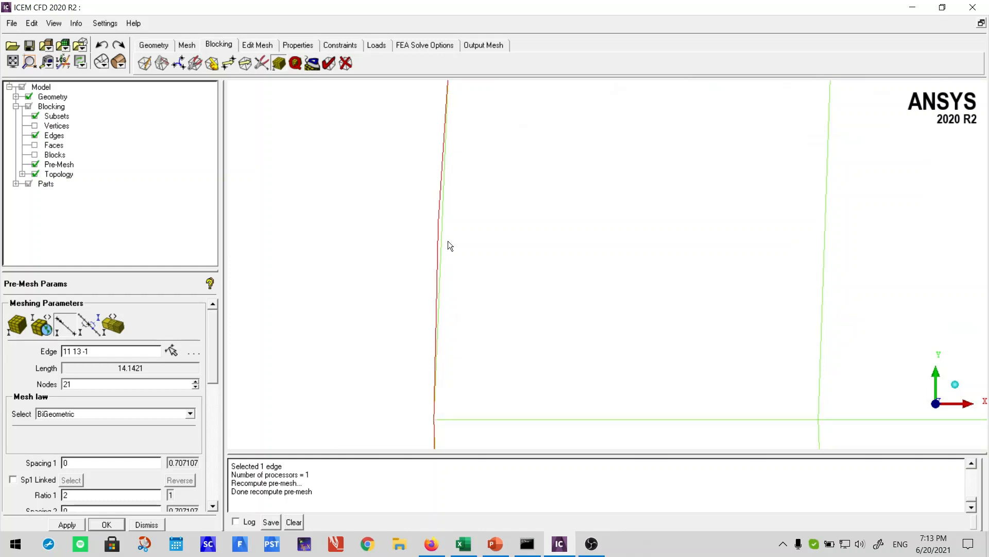
pyautogui.moveTo(474, 137); pyautogui.dragTo(475, 251, button='right')
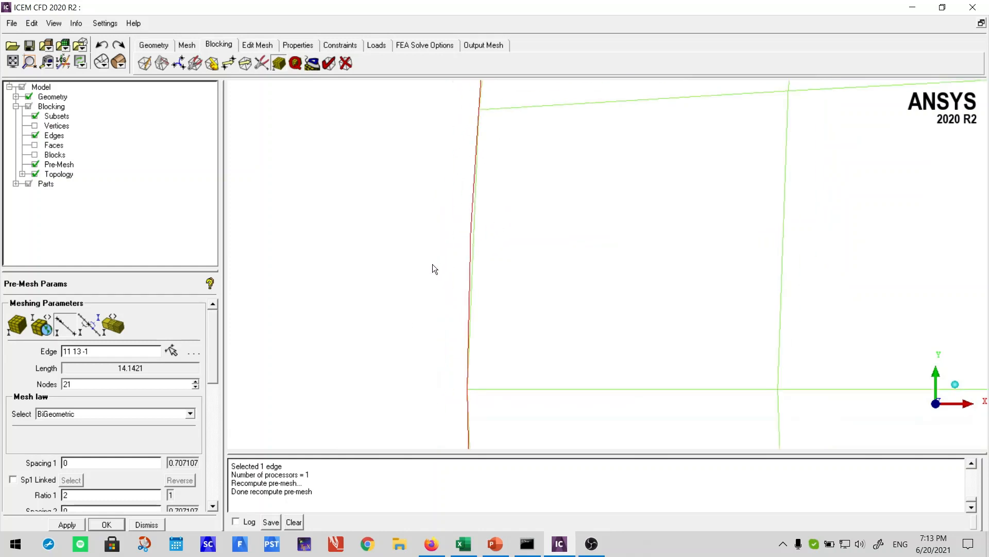
pyautogui.moveTo(432, 264); pyautogui.dragTo(360, 292, button='middle')
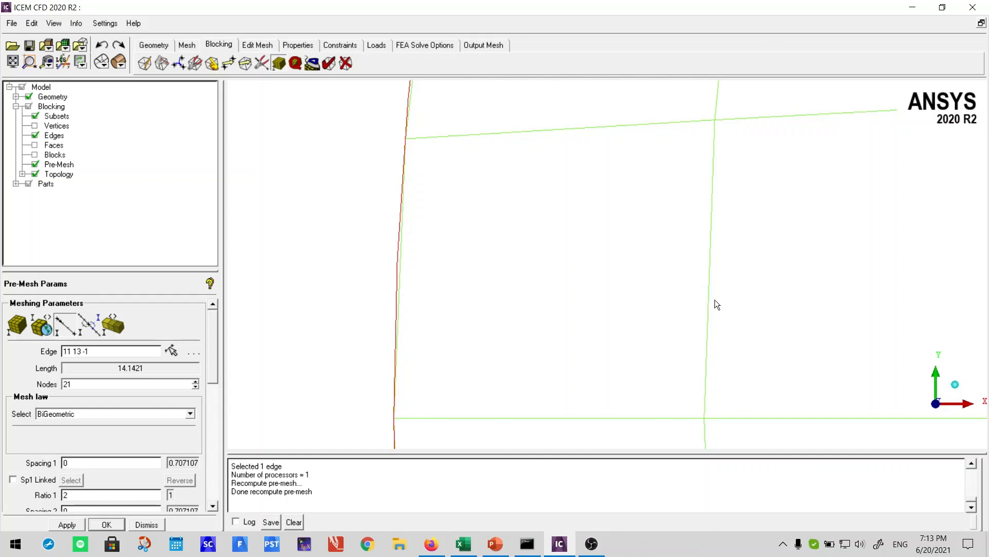
pyautogui.scroll(-12, 710, 314)
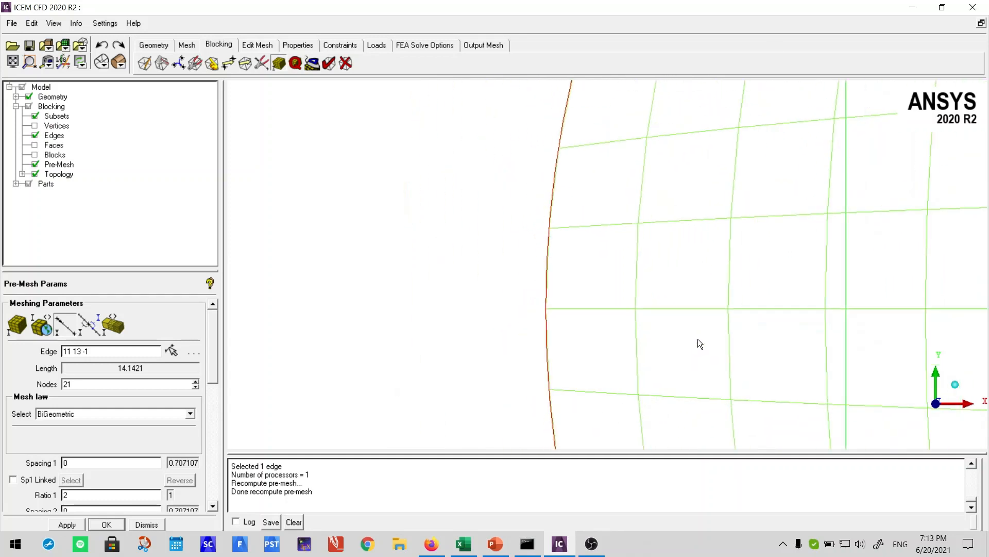
pyautogui.scroll(-10, 697, 339)
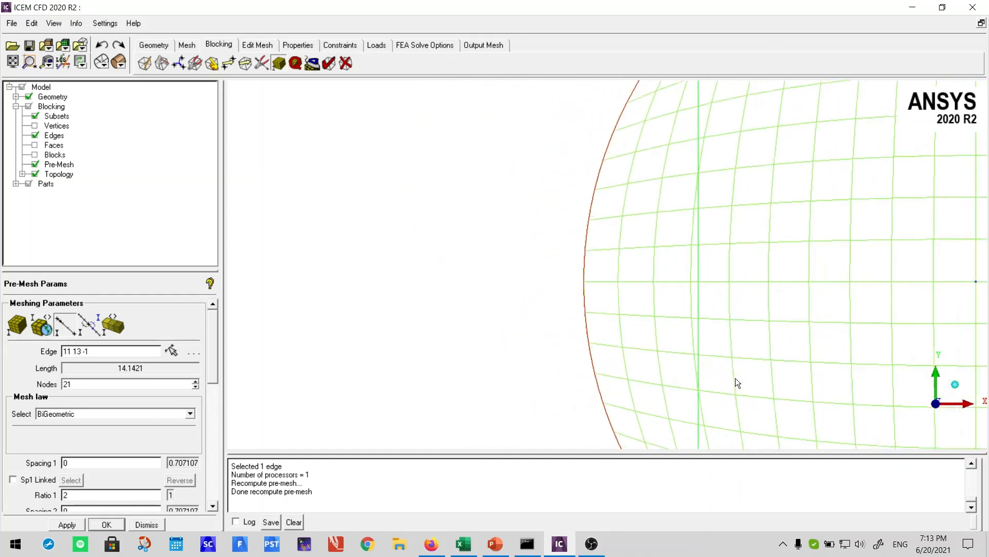
pyautogui.scroll(-8, 797, 381)
pyautogui.moveTo(812, 358); pyautogui.dragTo(577, 346, button='middle')
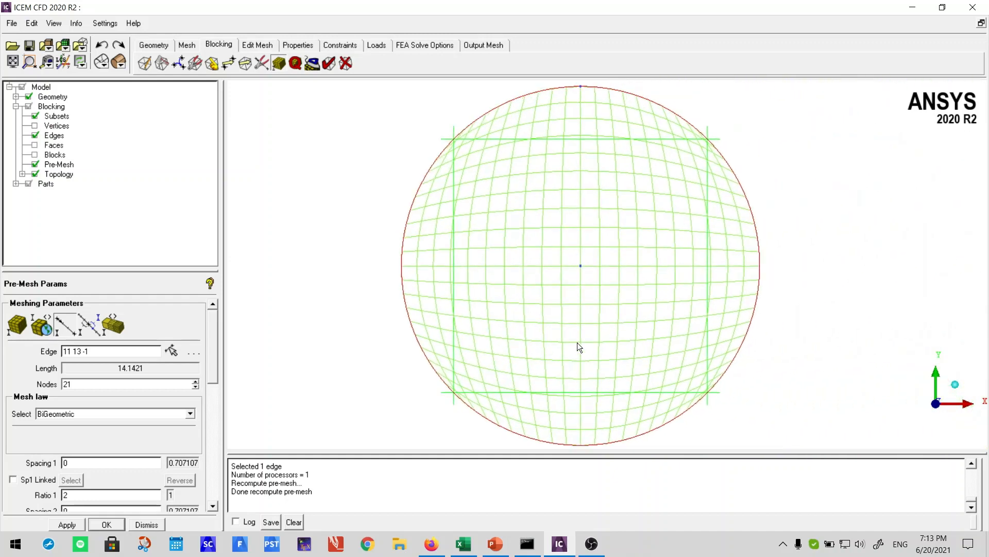
# Examine the shape of the pre-mesh cells at the block's lower-right corner vertex on the circle.
pyautogui.scroll(-2, 577, 342)
pyautogui.scroll(8, 703, 172)
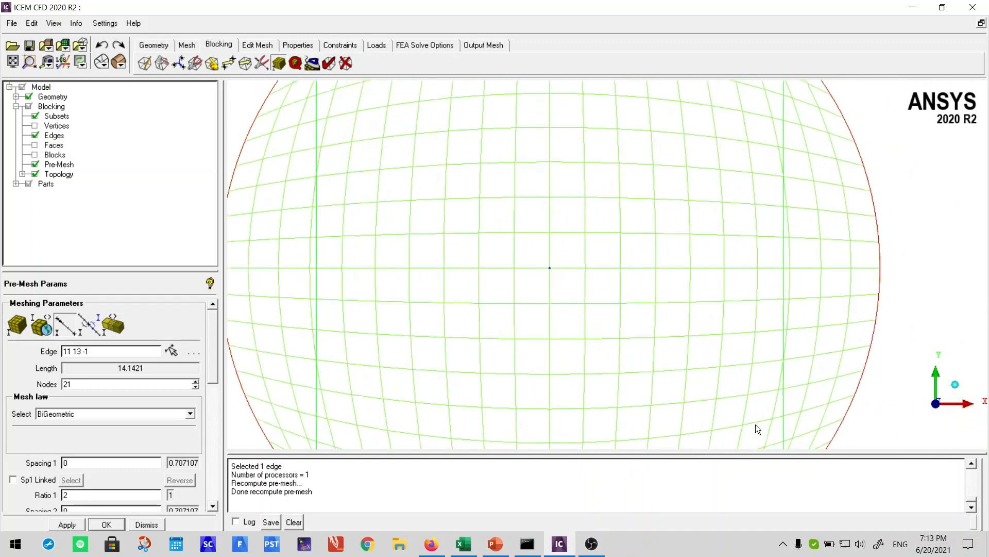
pyautogui.scroll(8, 756, 424)
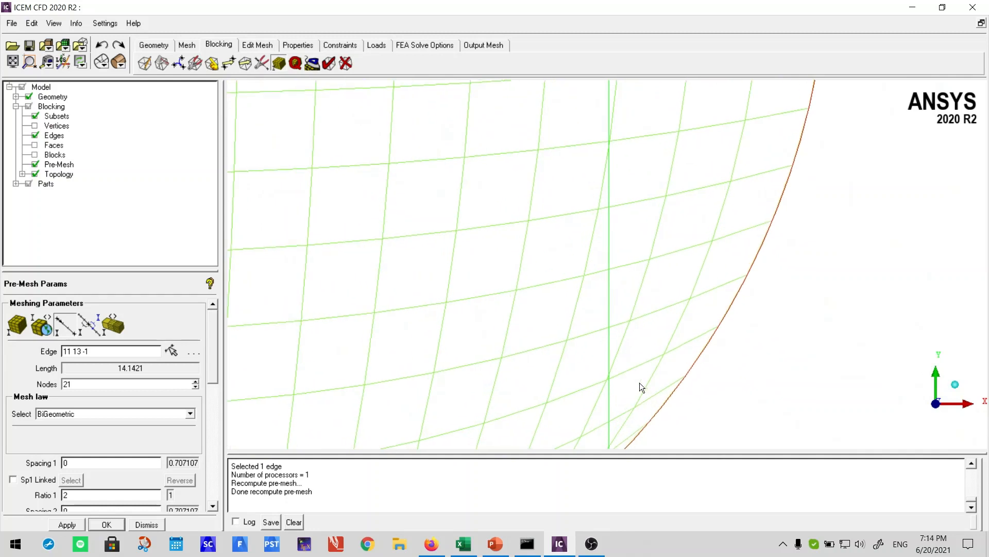
pyautogui.moveTo(639, 383); pyautogui.dragTo(758, 143, button='middle')
pyautogui.scroll(4, 721, 237)
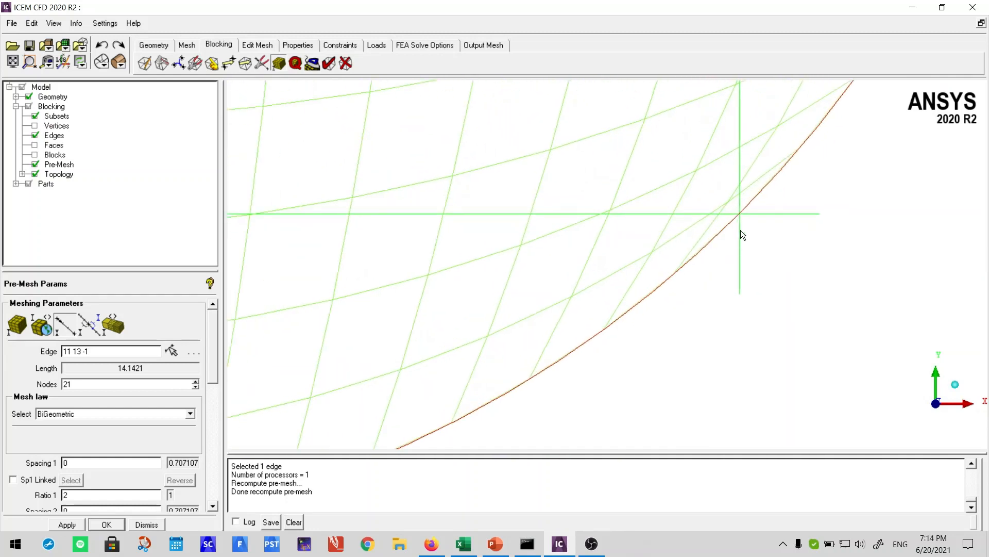
pyautogui.scroll(4, 836, 178)
pyautogui.moveTo(837, 178); pyautogui.dragTo(730, 248, button='middle')
pyautogui.scroll(4, 673, 306)
pyautogui.scroll(2, 731, 245)
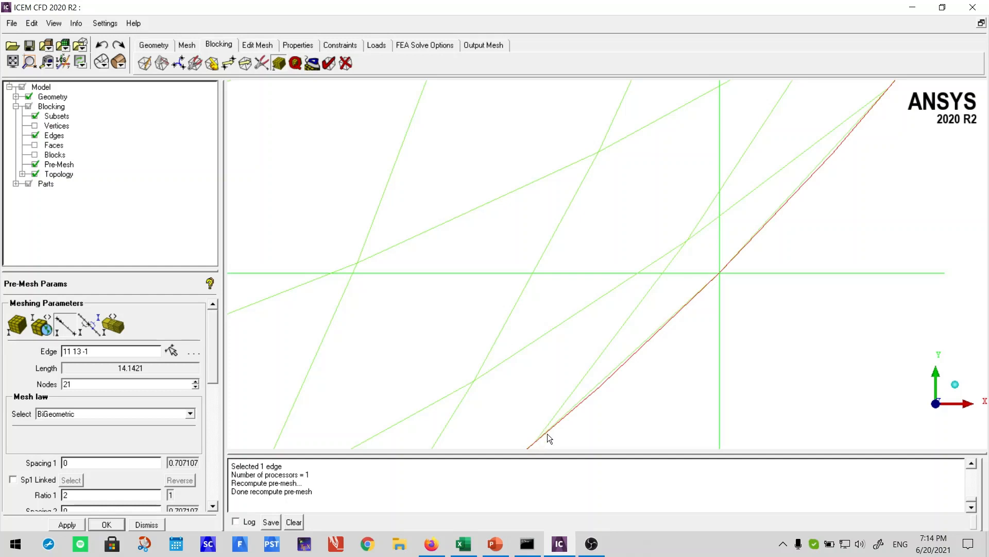
# Examine how closely the pre-mesh boundary follows the circle on both sides of the block's lower-right vertex.
pyautogui.scroll(8, 598, 397)
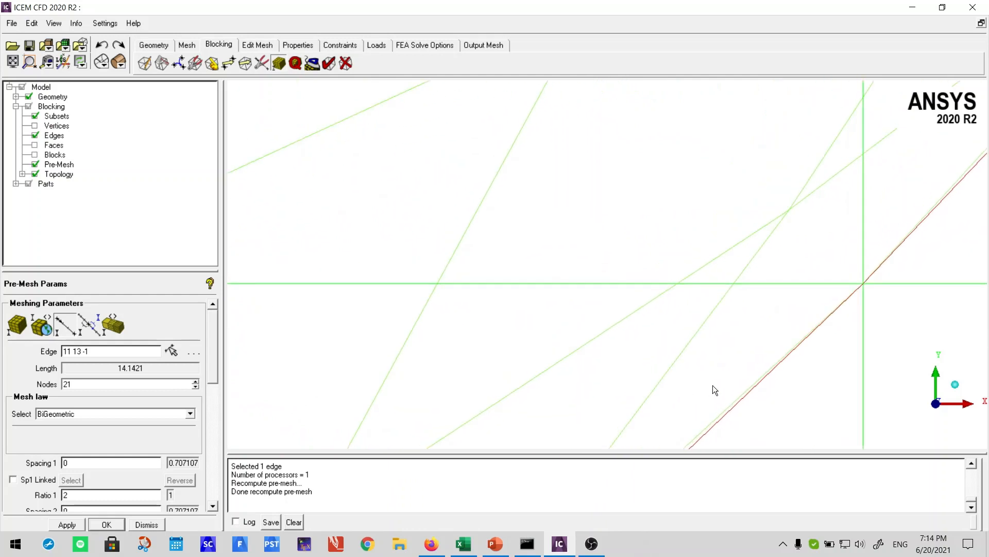
pyautogui.moveTo(716, 373); pyautogui.dragTo(704, 209, button='middle')
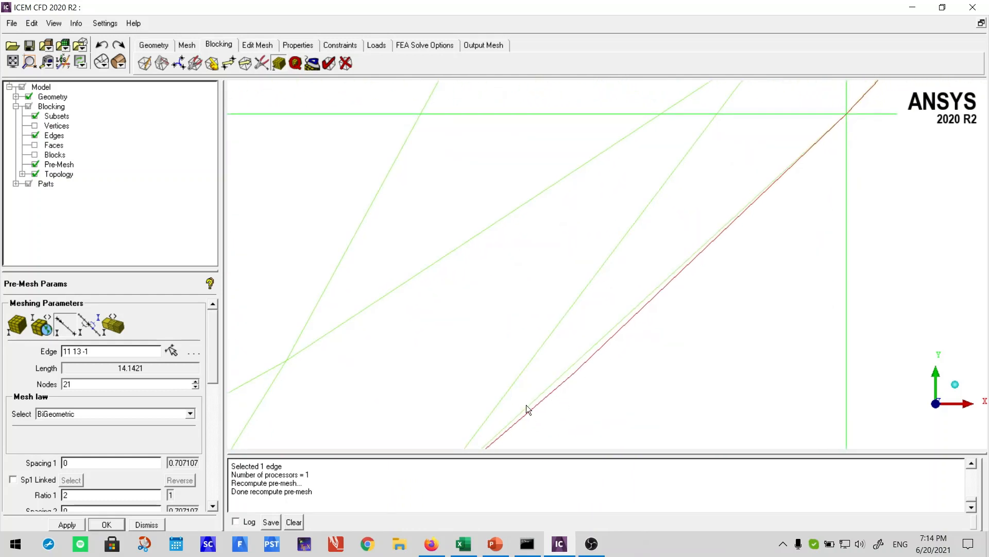
pyautogui.moveTo(864, 112); pyautogui.dragTo(626, 393, button='middle')
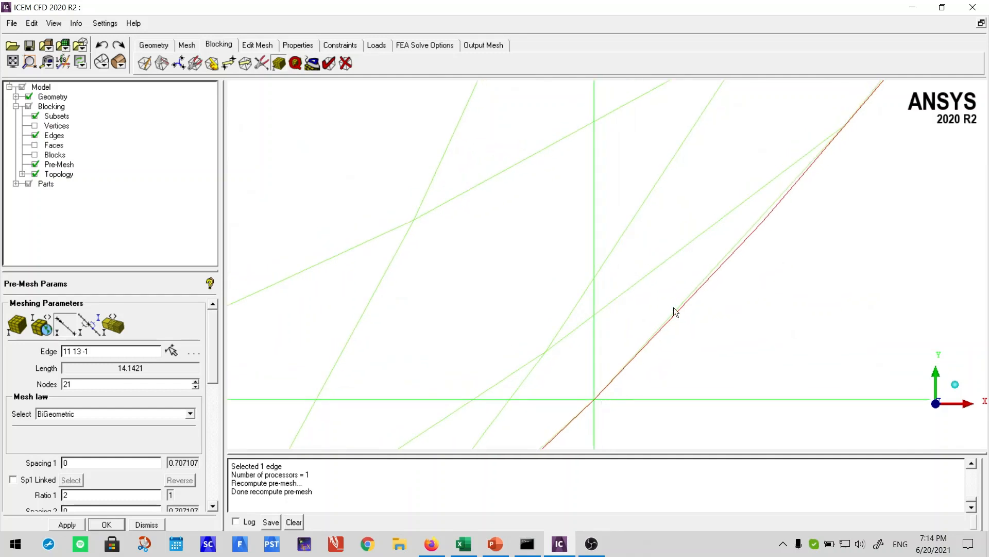
pyautogui.scroll(-12, 769, 320)
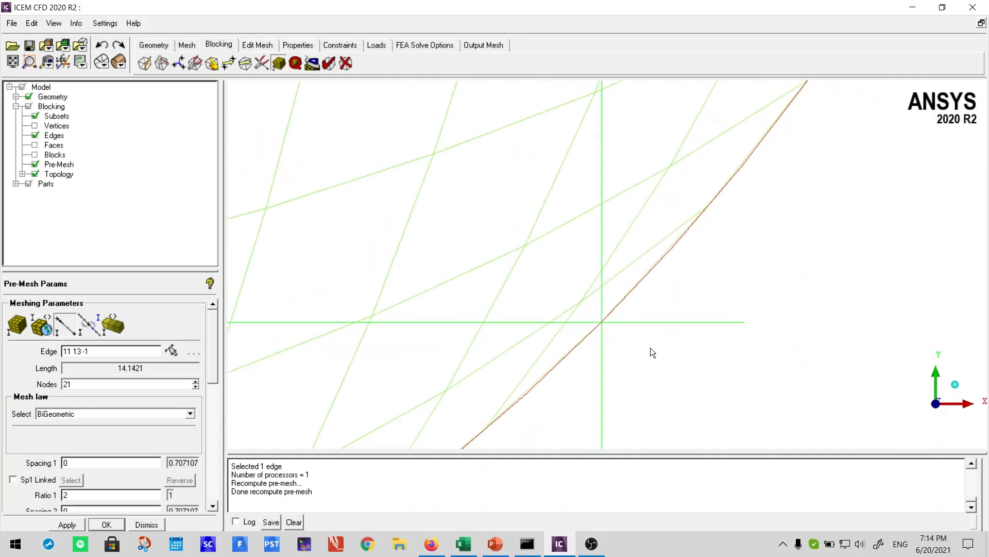
pyautogui.scroll(-2, 620, 339)
pyautogui.moveTo(638, 320); pyautogui.dragTo(674, 301, button='middle')
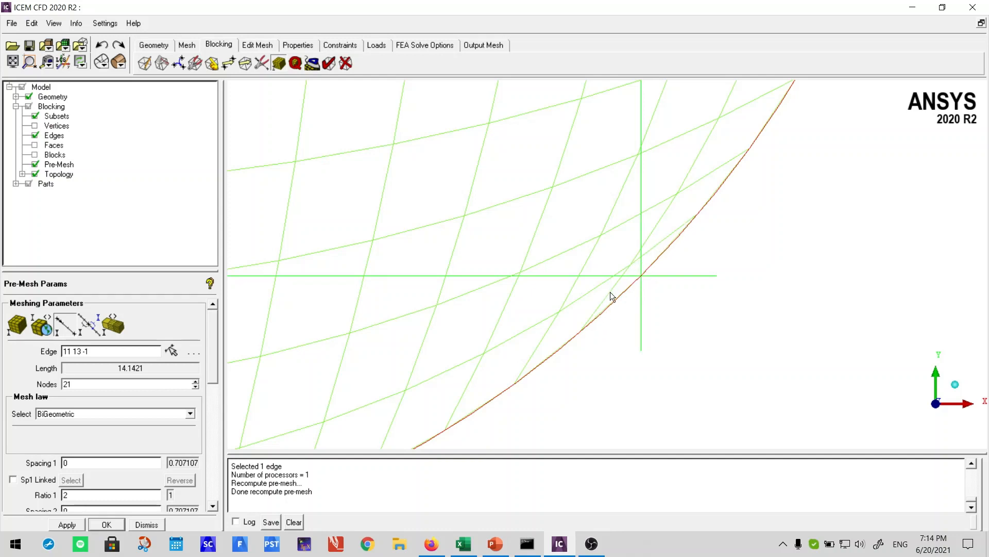
# Compare the skewed pre-mesh cells at the lower-right block vertex with the cells across the rest of the circle.
pyautogui.scroll(-6, 610, 291)
pyautogui.scroll(-6, 603, 372)
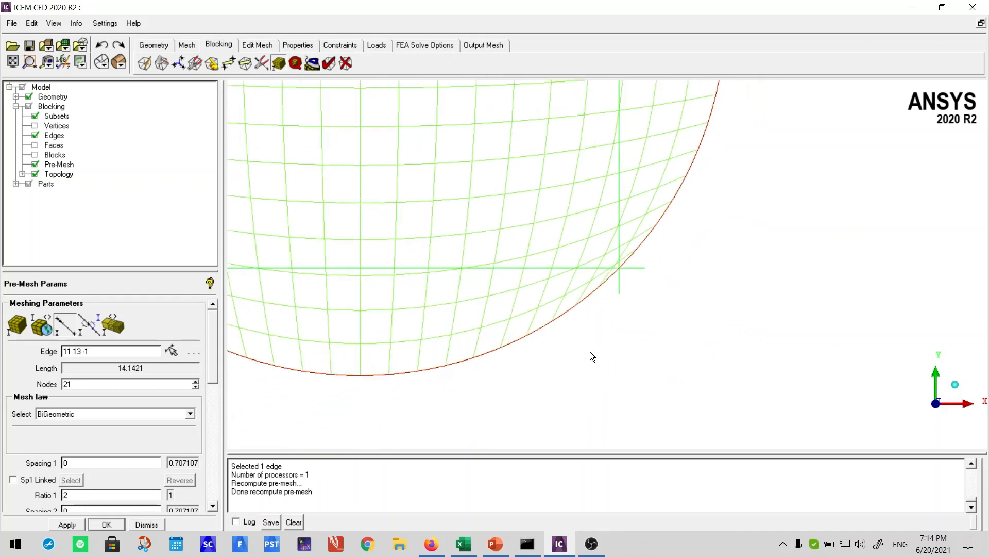
pyautogui.scroll(-3, 611, 283)
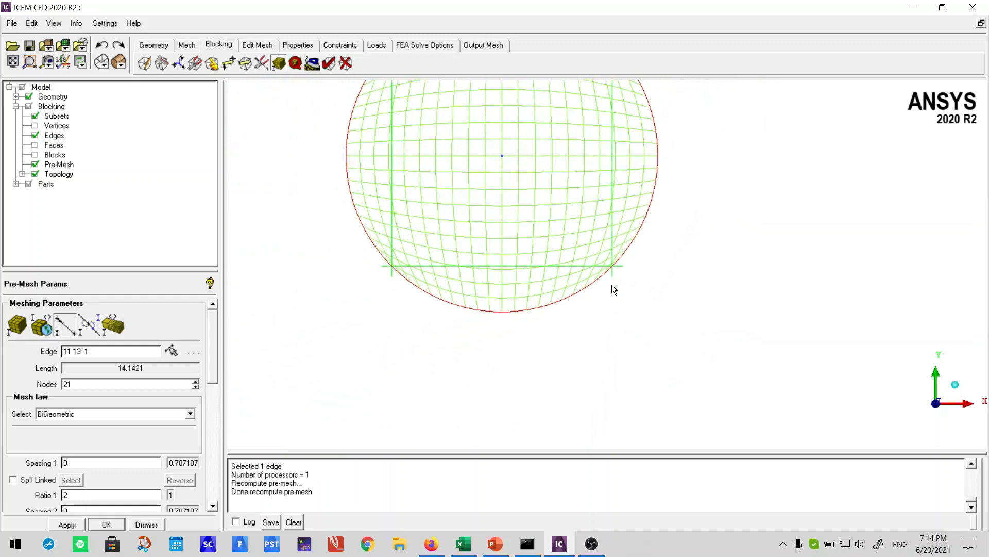
pyautogui.moveTo(611, 292); pyautogui.dragTo(664, 378, button='middle')
pyautogui.scroll(3, 663, 368)
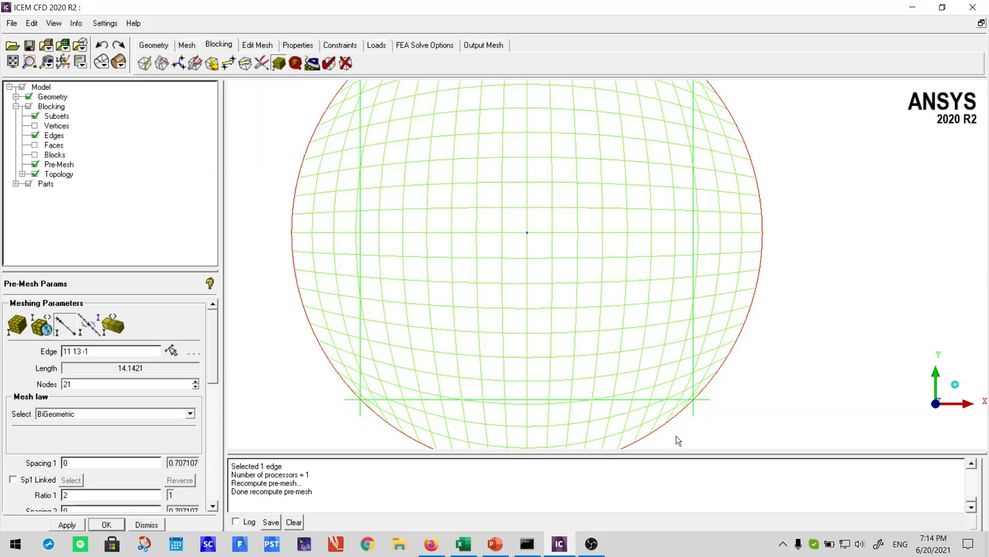
pyautogui.scroll(-3, 676, 435)
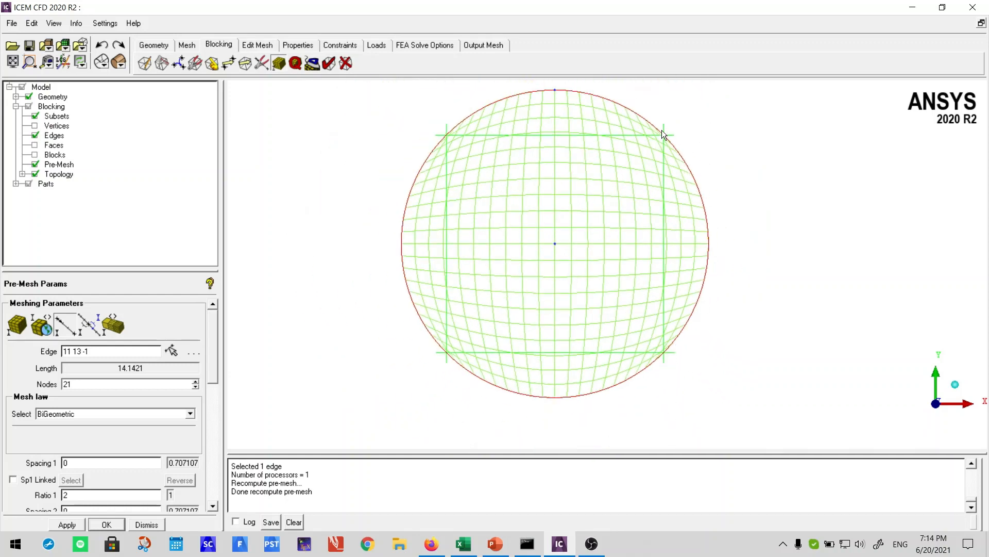
pyautogui.scroll(3, 660, 361)
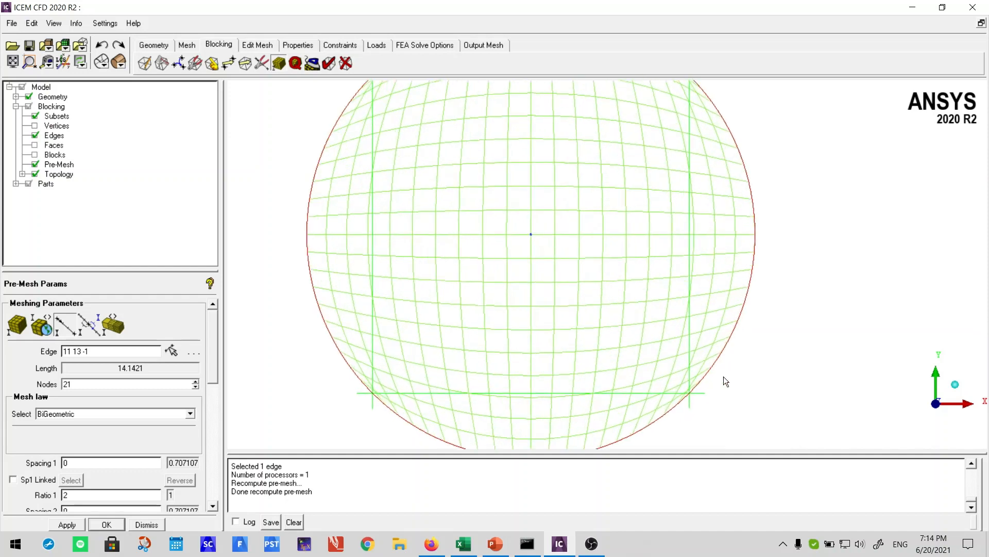
pyautogui.scroll(8, 724, 382)
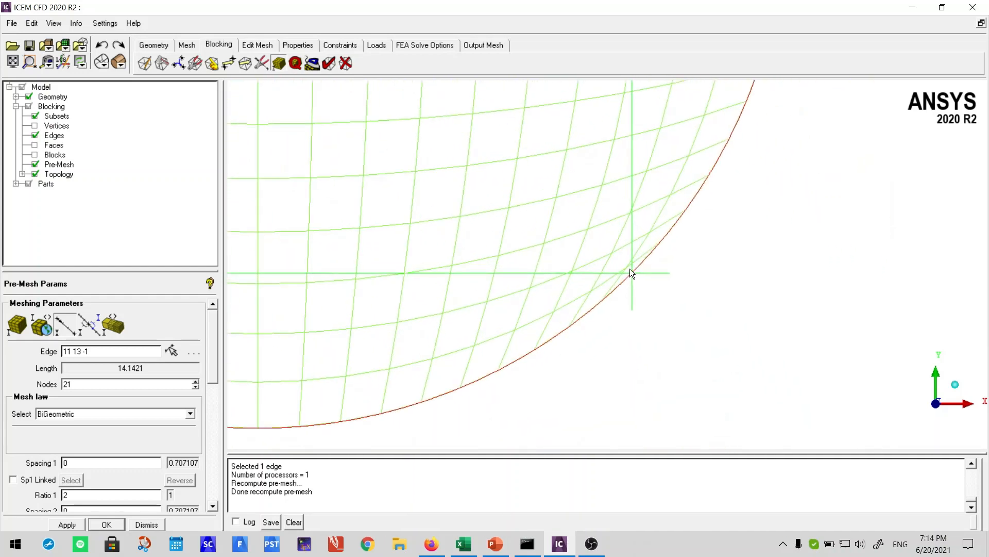
pyautogui.scroll(3, 633, 273)
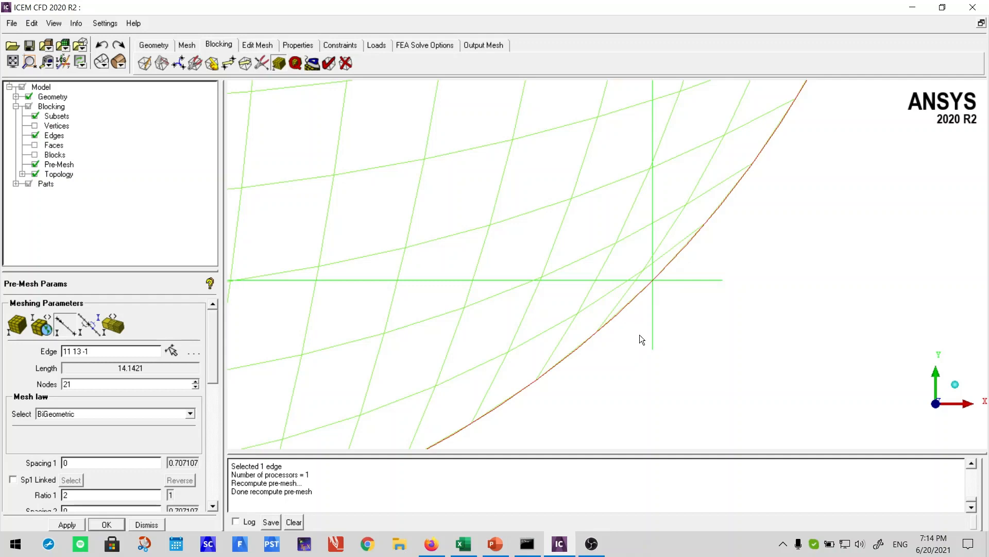
pyautogui.scroll(-8, 639, 335)
pyautogui.scroll(-8, 565, 236)
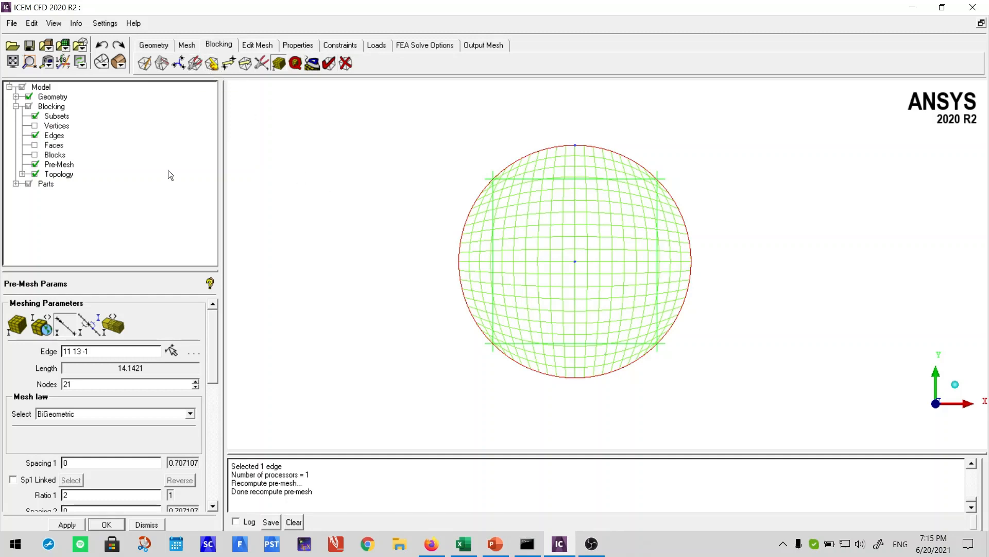
# Hide the pre-mesh so only the square block and the circle are displayed.
pyautogui.click(35, 164)
pyautogui.scroll(3, 539, 201)
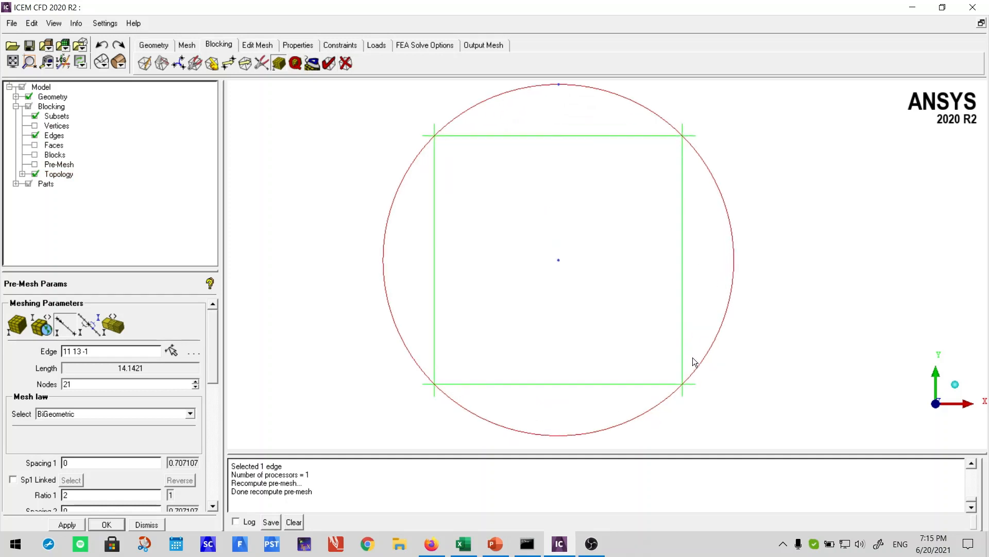
pyautogui.scroll(-3, 420, 381)
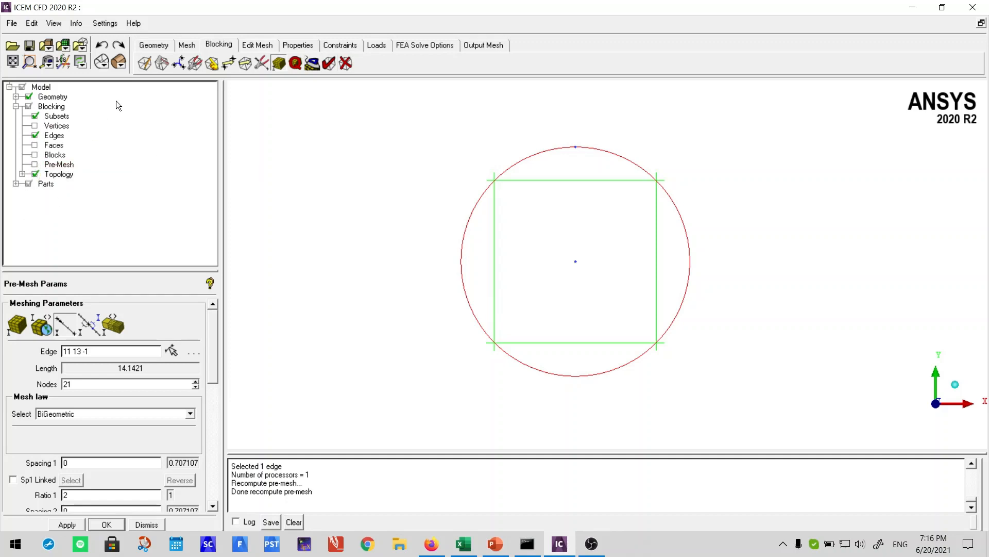
# Open the Ogrid Block split and set the block display style to Solid, leaving the first block selection without a pick.
pyautogui.click(144, 64)
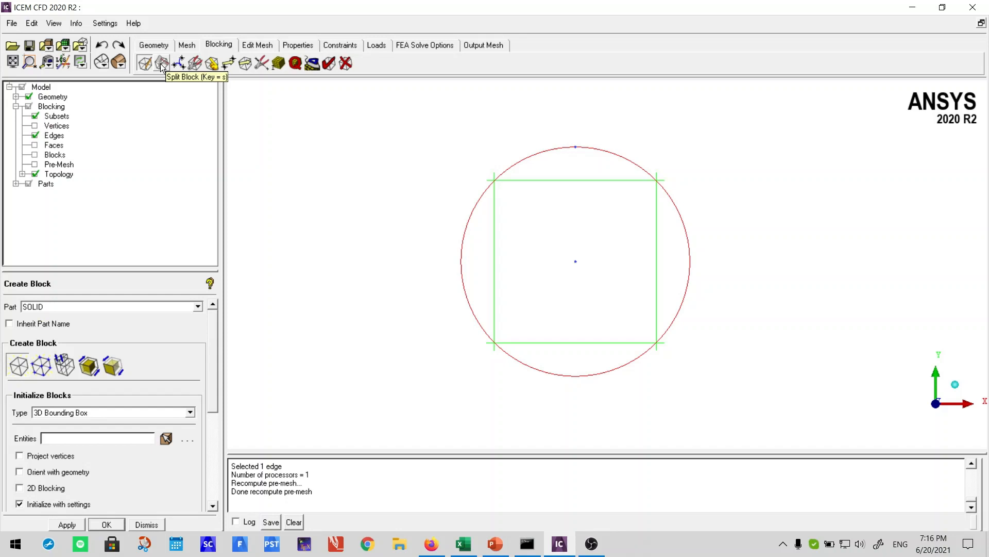
pyautogui.click(162, 64)
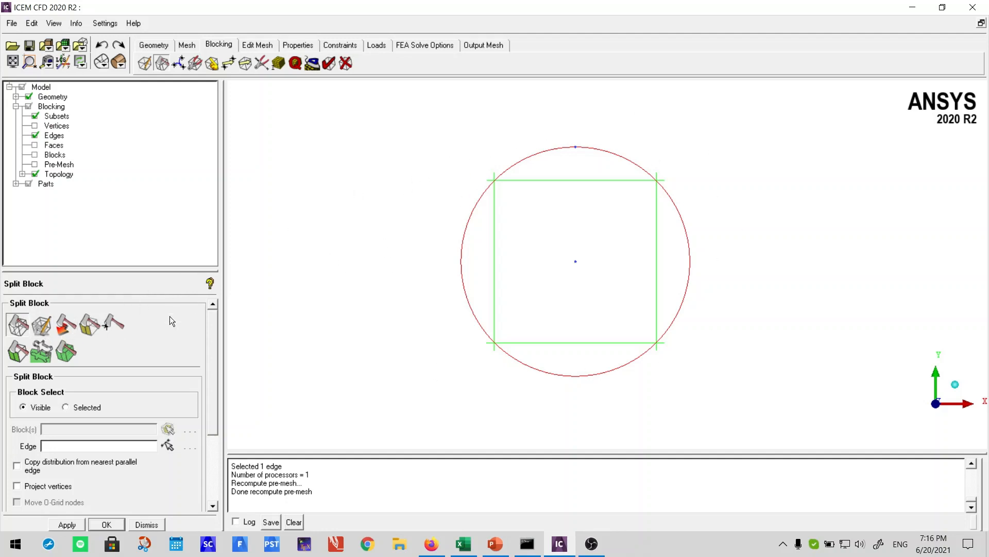
pyautogui.click(43, 328)
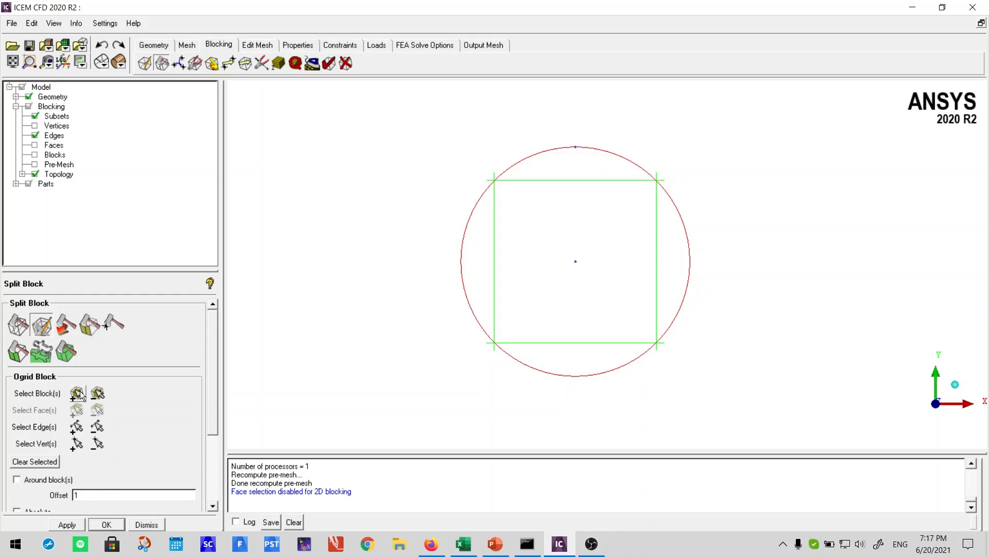
pyautogui.click(78, 394)
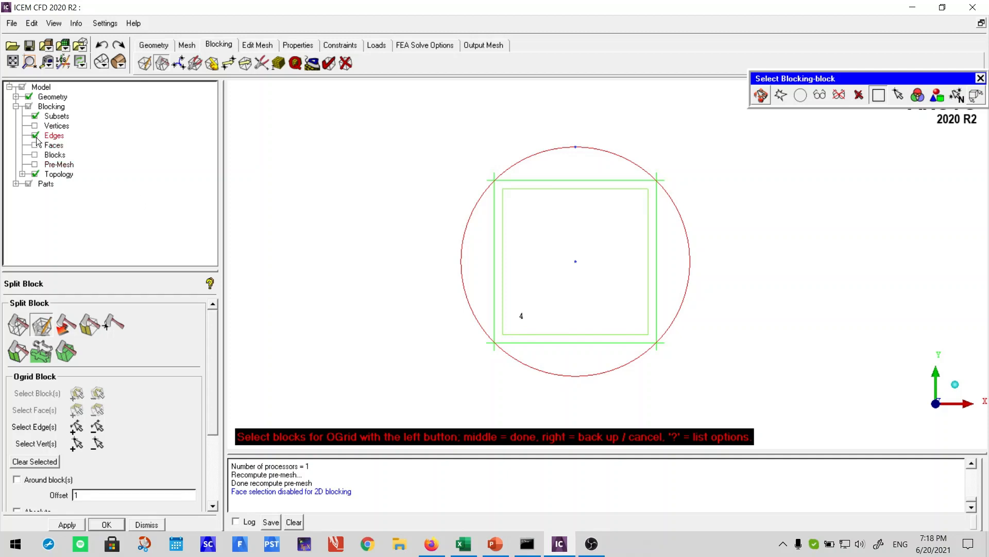
pyautogui.rightClick(57, 156)
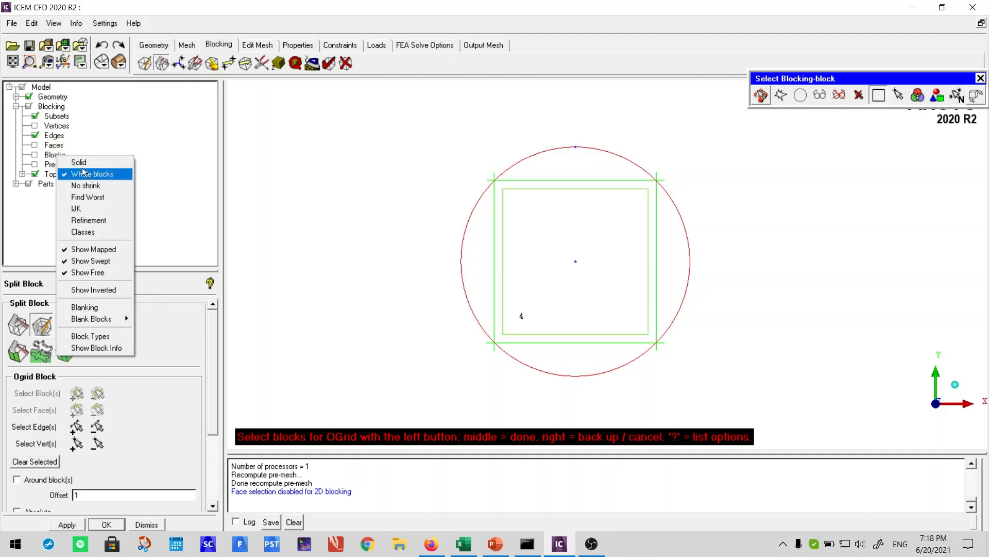
pyautogui.click(85, 161)
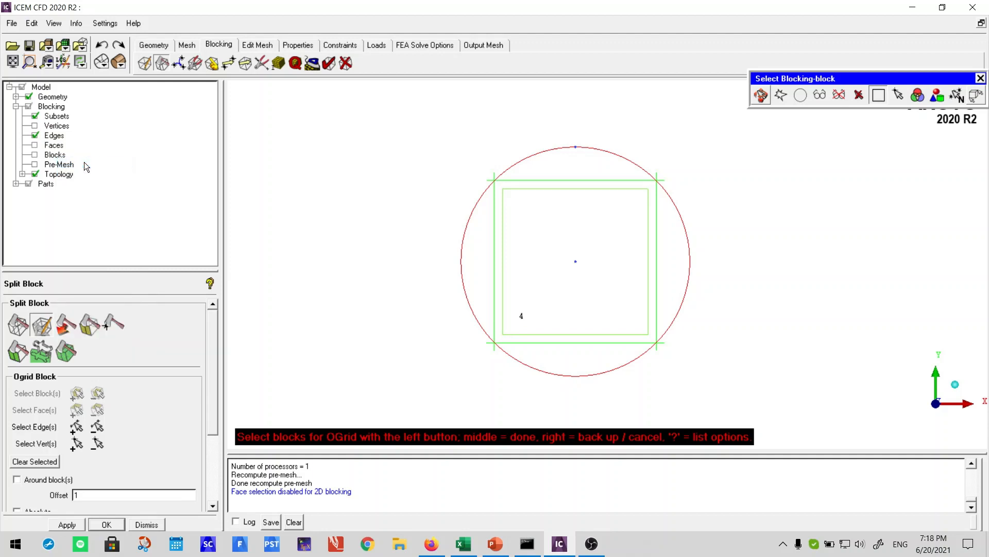
pyautogui.click(35, 154)
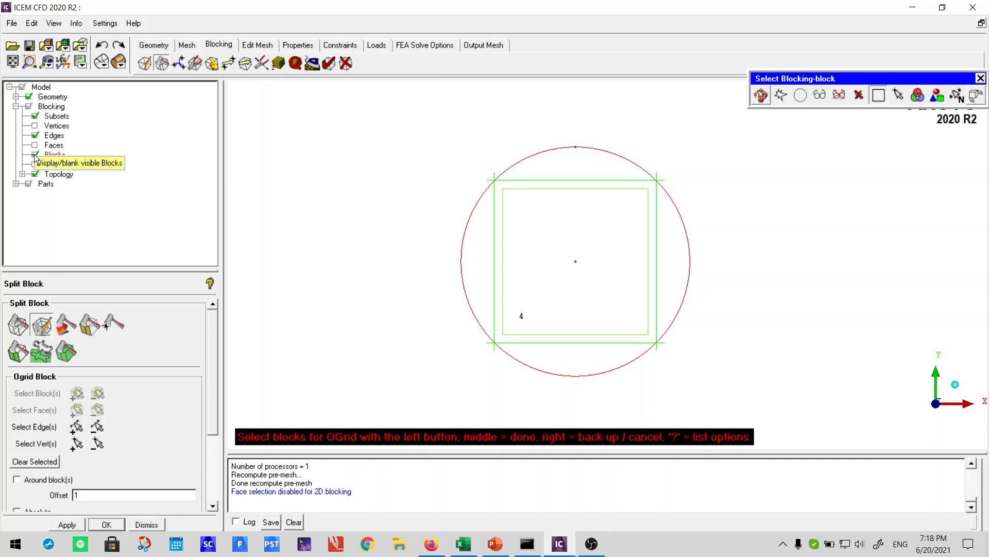
pyautogui.click(35, 155)
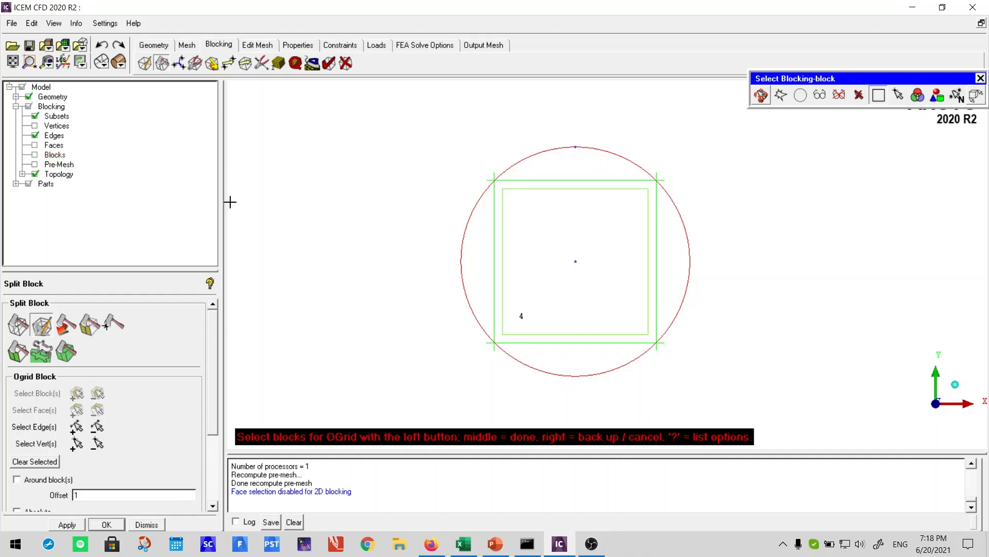
pyautogui.middleClick(387, 342)
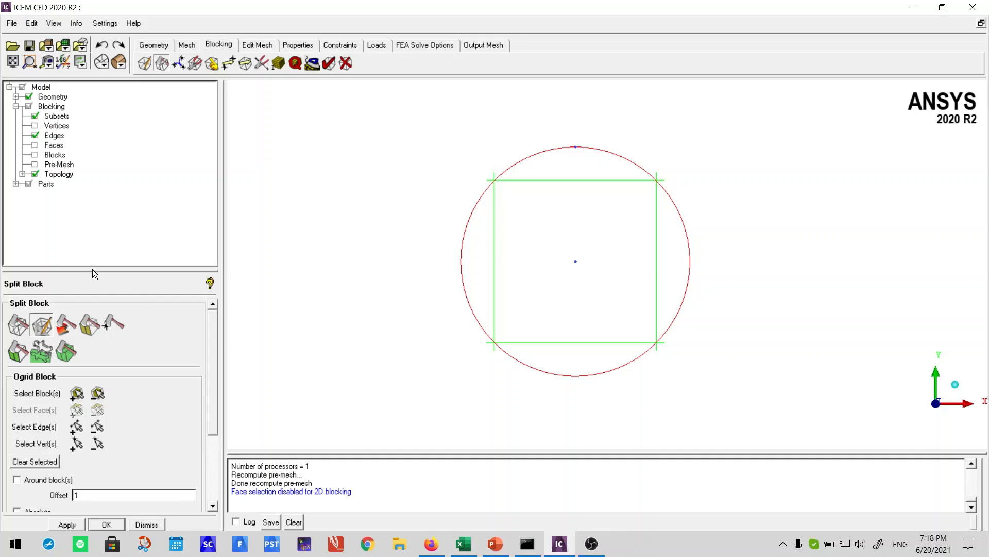
# Split the square block inside the circle into an O-grid with an offset of 1.
pyautogui.click(76, 394)
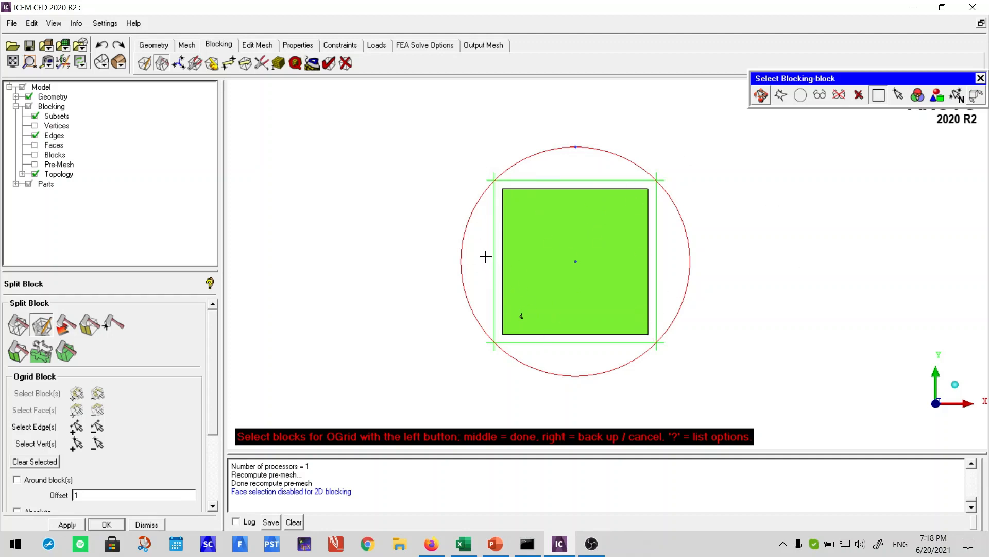
pyautogui.scroll(6, 503, 219)
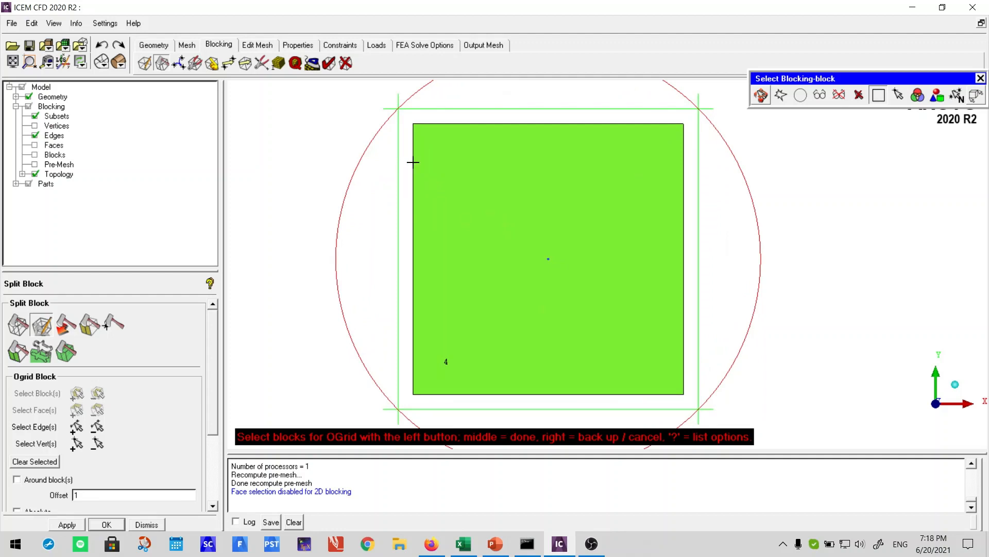
pyautogui.scroll(-1, 419, 201)
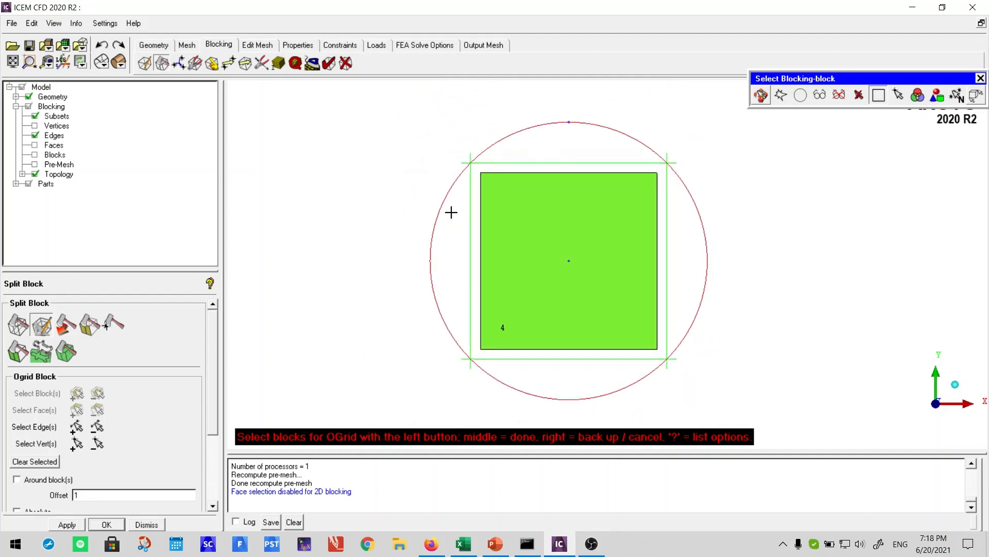
pyautogui.scroll(-1, 479, 212)
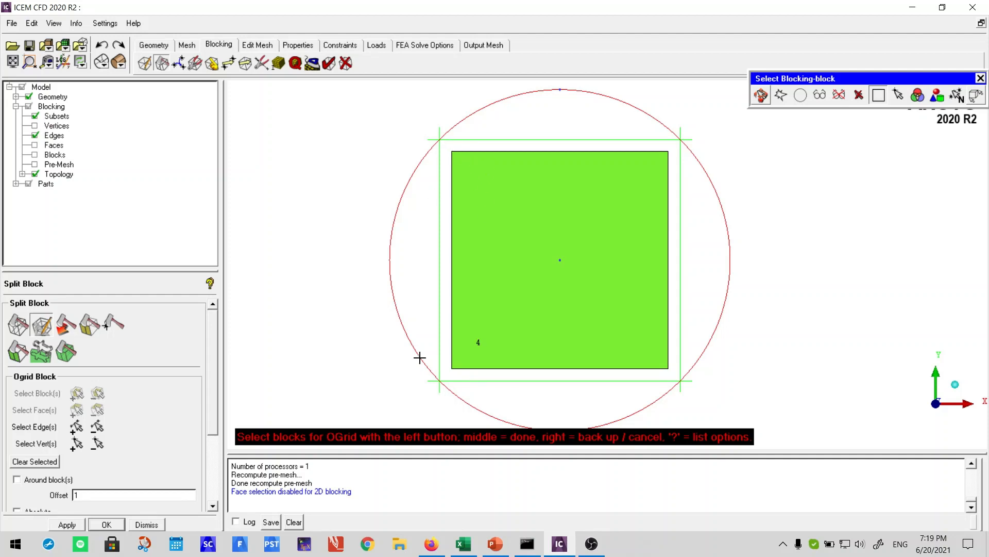
pyautogui.scroll(-2, 421, 337)
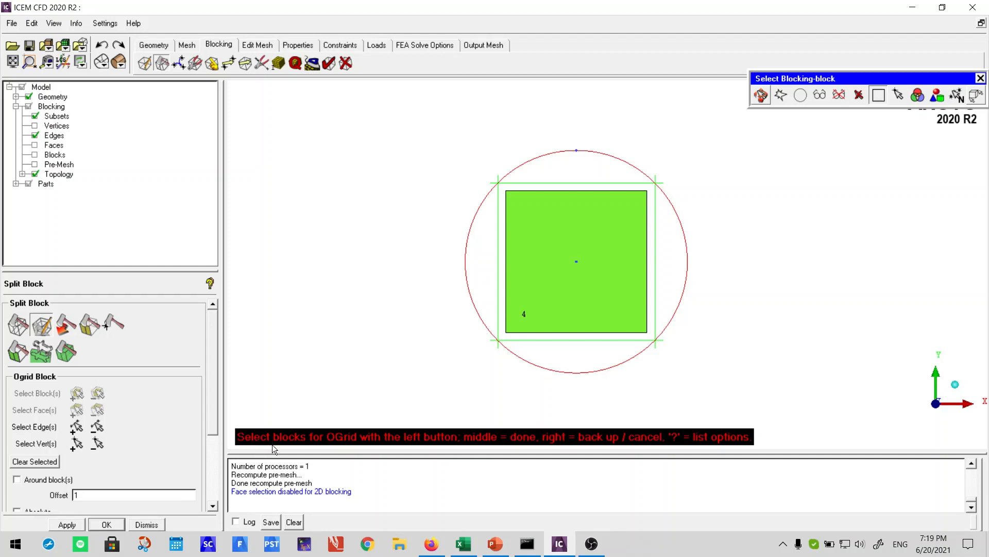
pyautogui.click(543, 209)
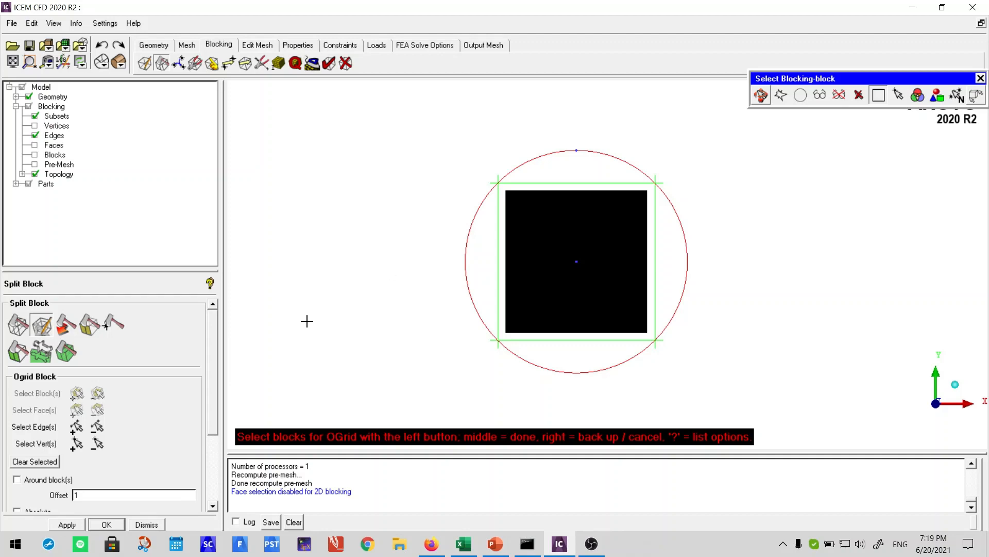
pyautogui.middleClick(387, 295)
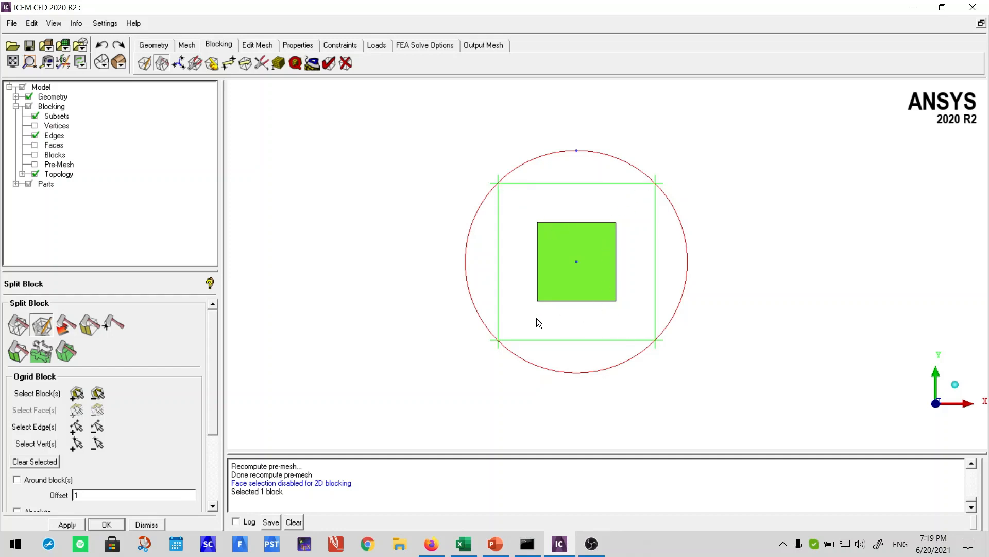
pyautogui.click(67, 524)
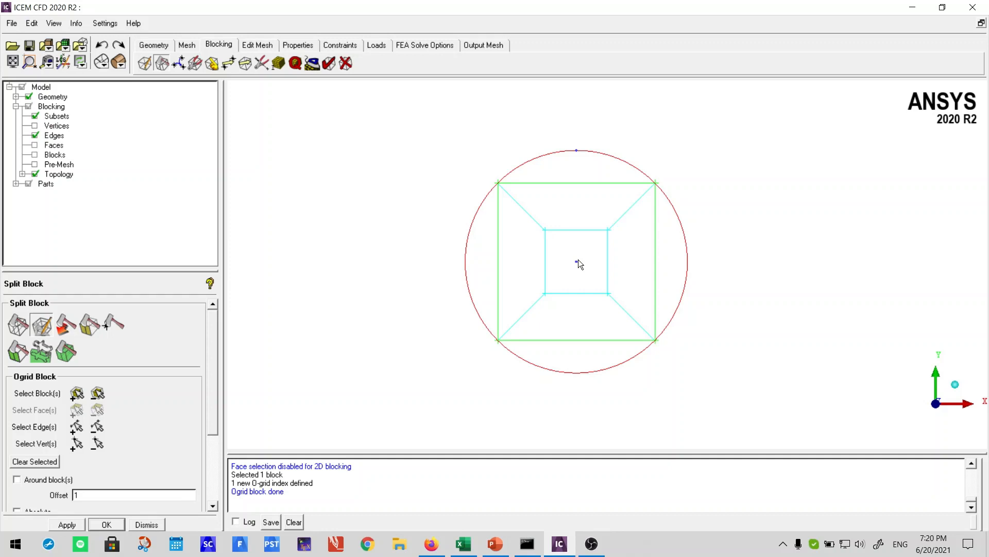
# Examine the O-grid's inner square and the diagonal edges joining it to the outer block vertices.
pyautogui.scroll(5, 515, 255)
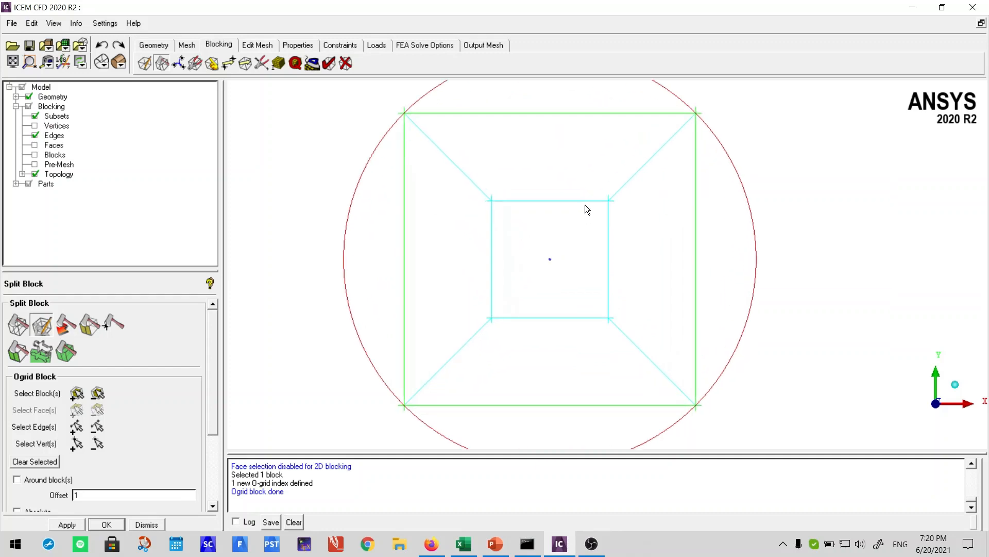
pyautogui.scroll(2, 709, 227)
pyautogui.moveTo(710, 228); pyautogui.dragTo(763, 247, button='middle')
pyautogui.scroll(-4, 763, 241)
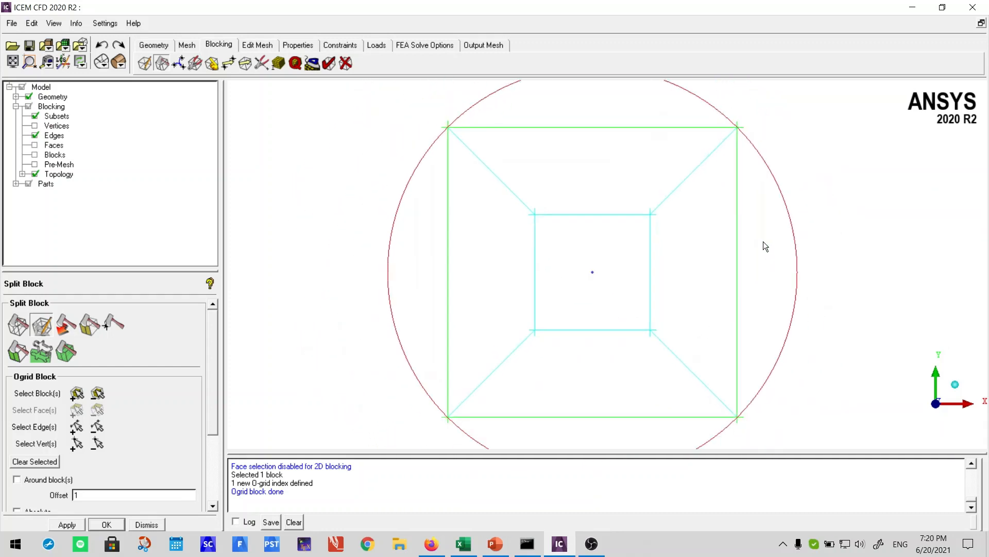
pyautogui.scroll(2, 755, 234)
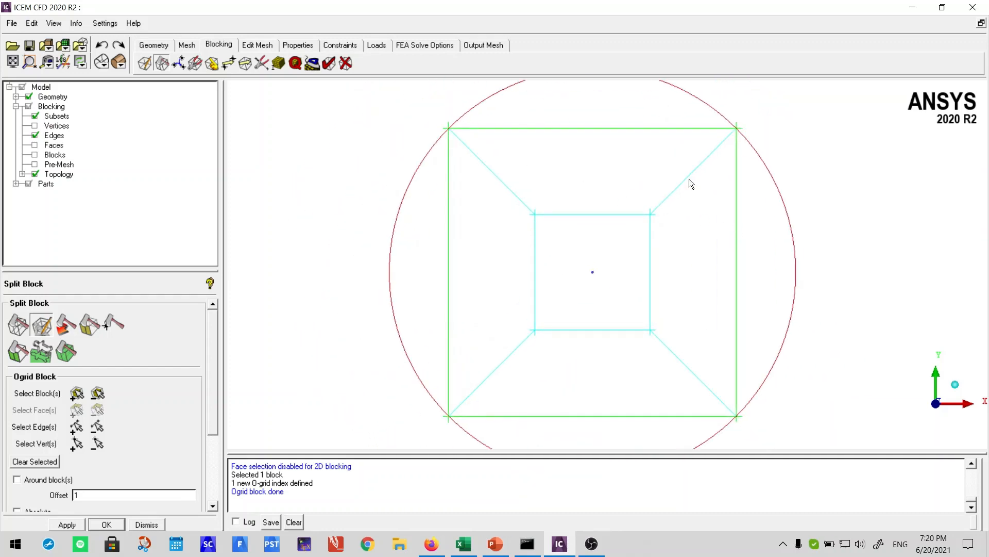
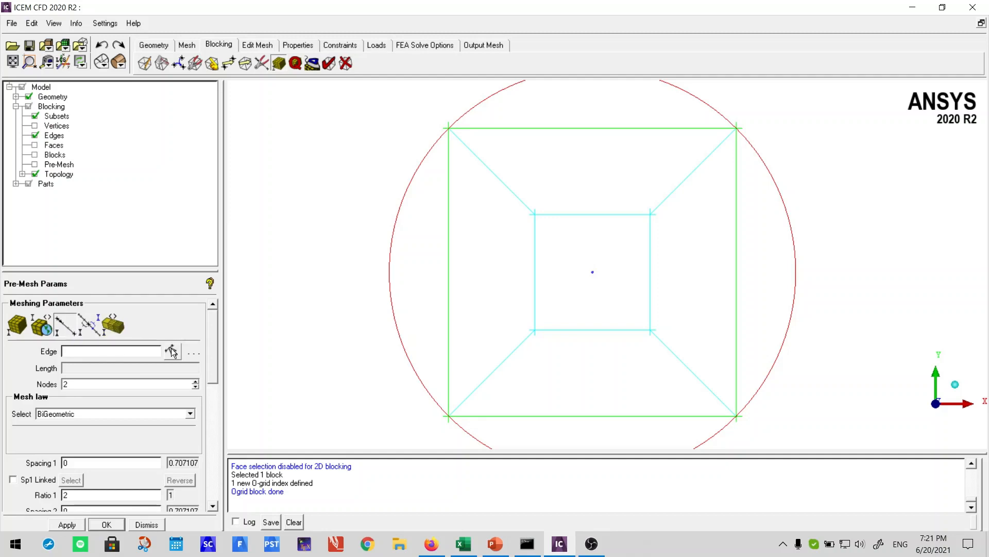
# Set the O-grid's diagonal edges to 20 nodes, with the parameters copied to all parallel edges.
pyautogui.click(172, 350)
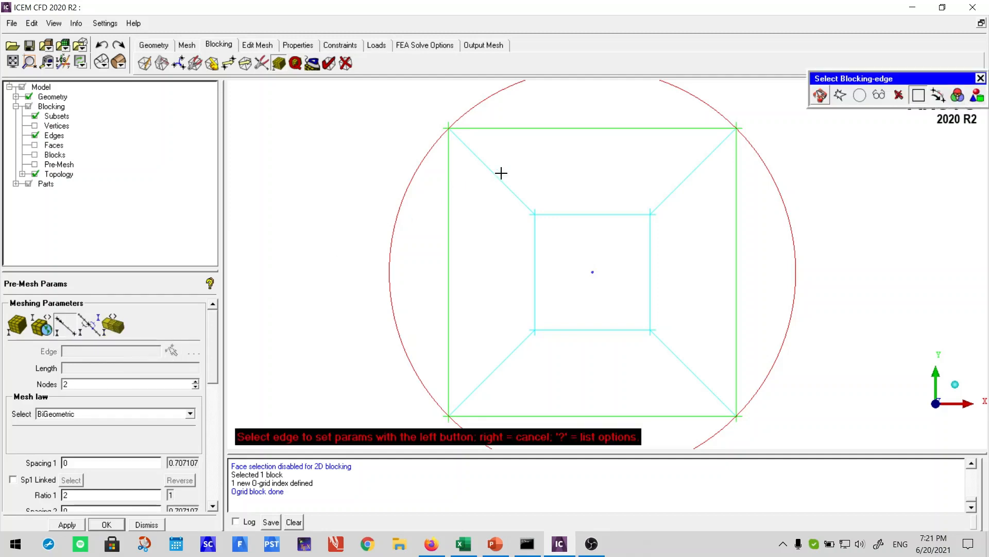
pyautogui.click(673, 193)
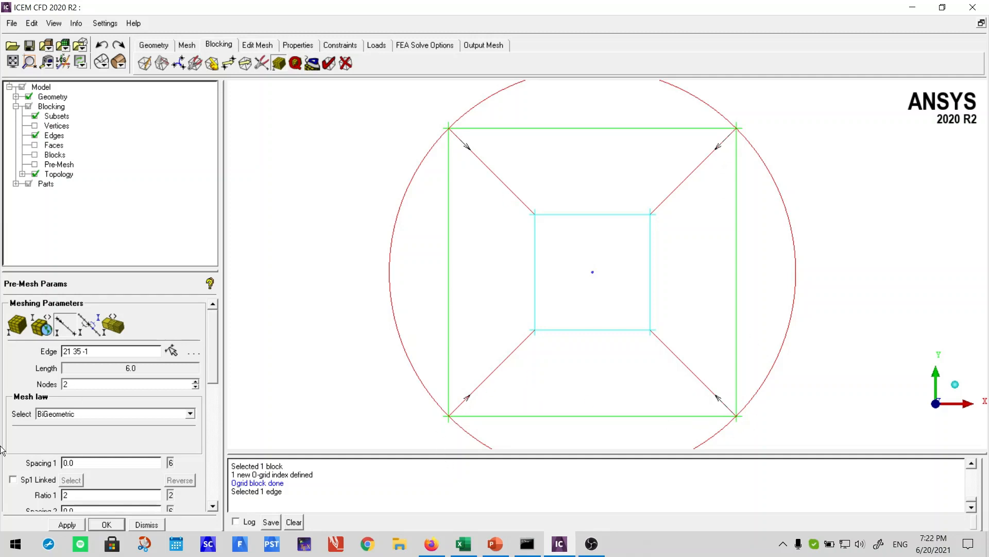
pyautogui.scroll(-5, 211, 351)
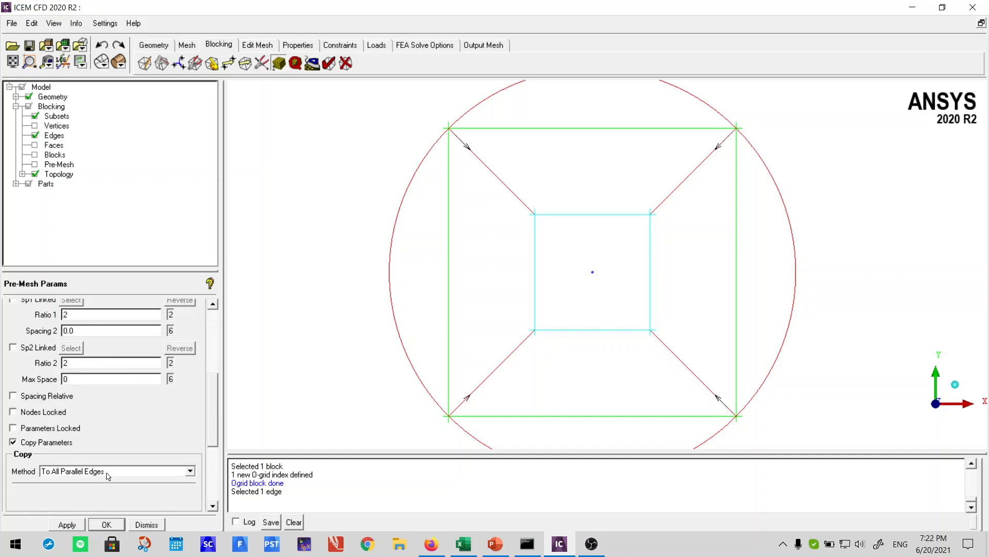
pyautogui.scroll(2, 203, 449)
pyautogui.scroll(5, 224, 372)
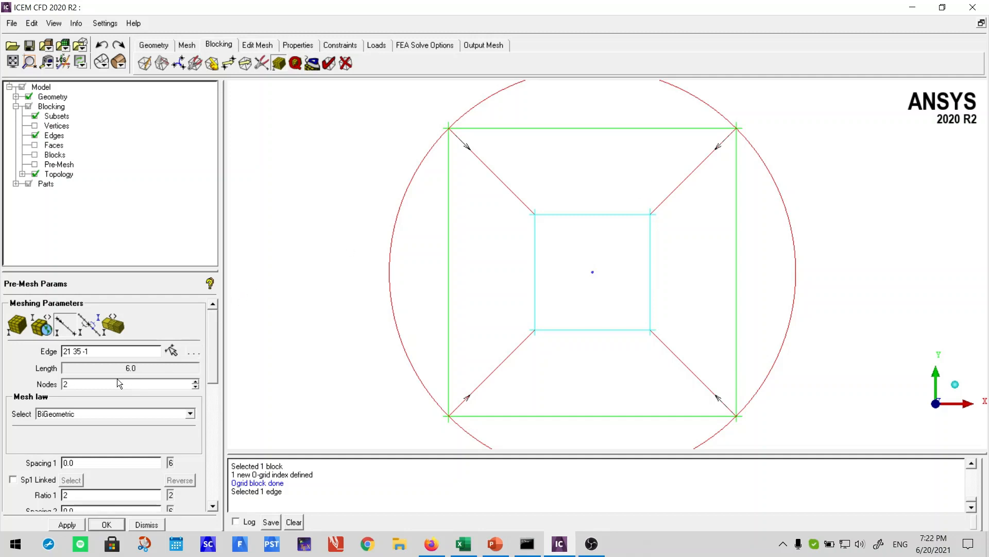
pyautogui.click(148, 381)
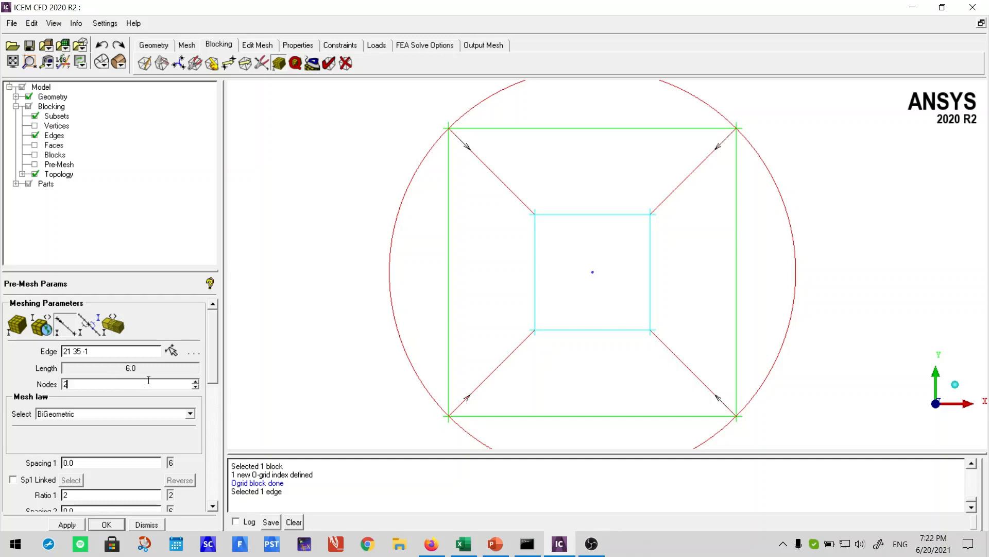
pyautogui.write('0')
pyautogui.press('Return')
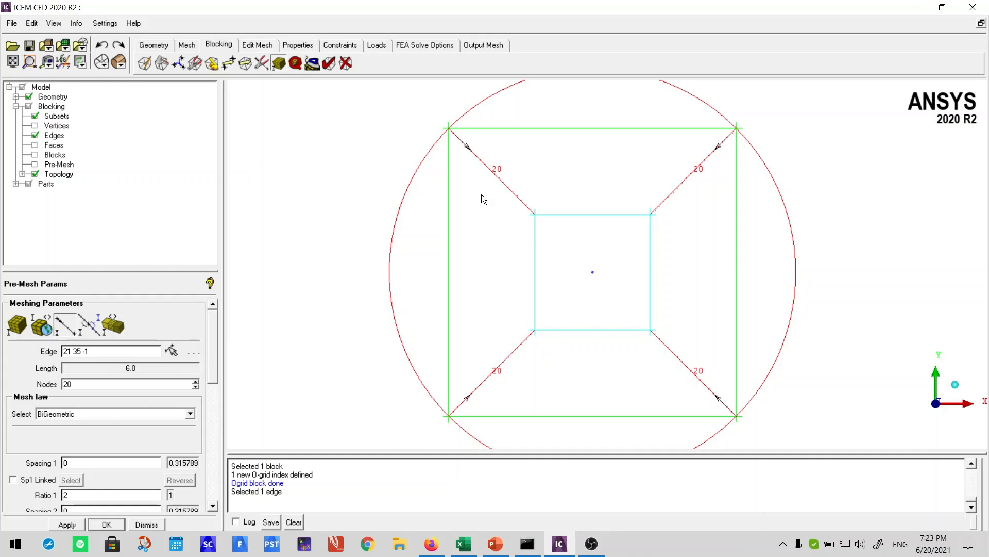
# Recompute the pre-mesh on the O-grid blocking and hide it again.
pyautogui.click(35, 165)
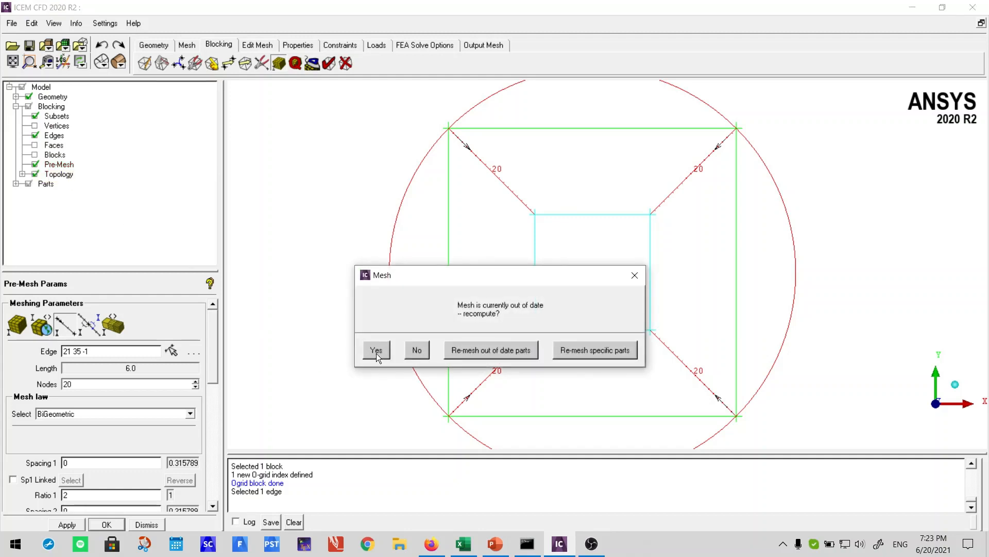
pyautogui.click(376, 352)
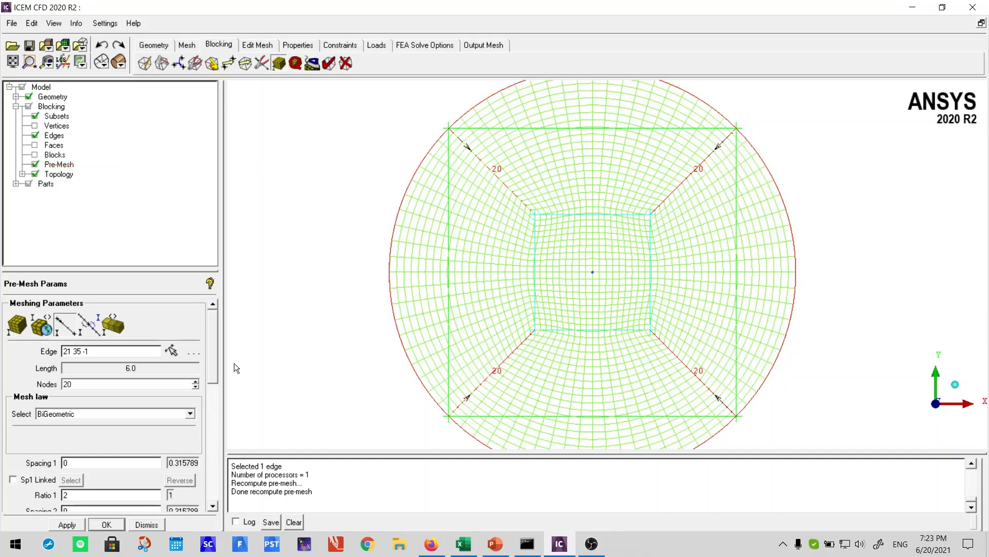
pyautogui.click(36, 166)
pyautogui.click(35, 165)
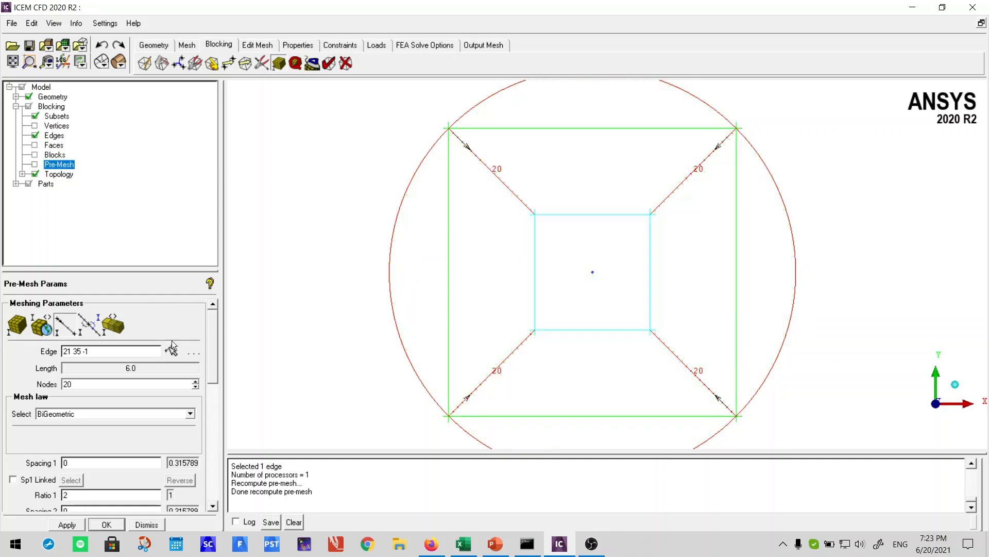
# Set the vertical edges of the outer and inner squares to 2 nodes.
pyautogui.click(172, 350)
pyautogui.click(449, 235)
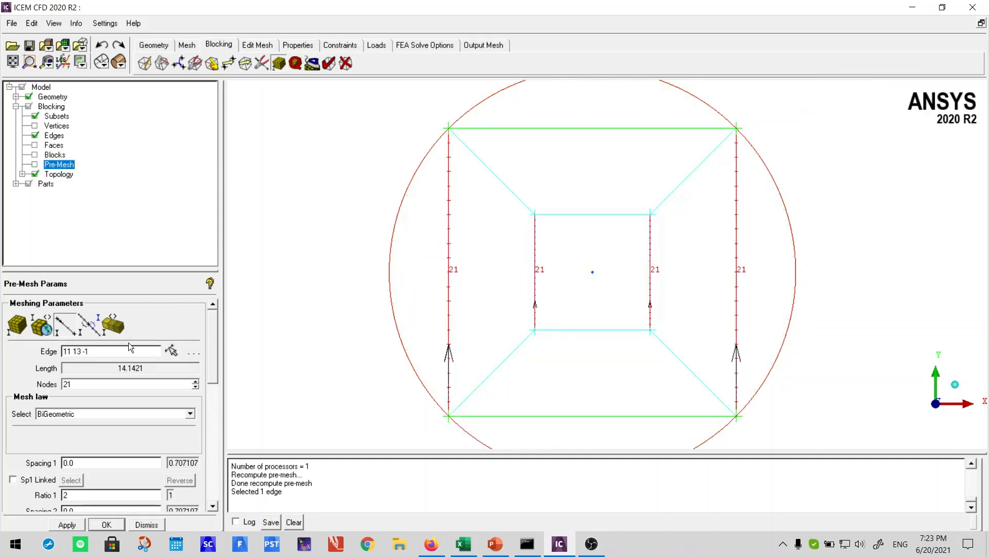
pyautogui.moveTo(72, 384); pyautogui.dragTo(2, 385)
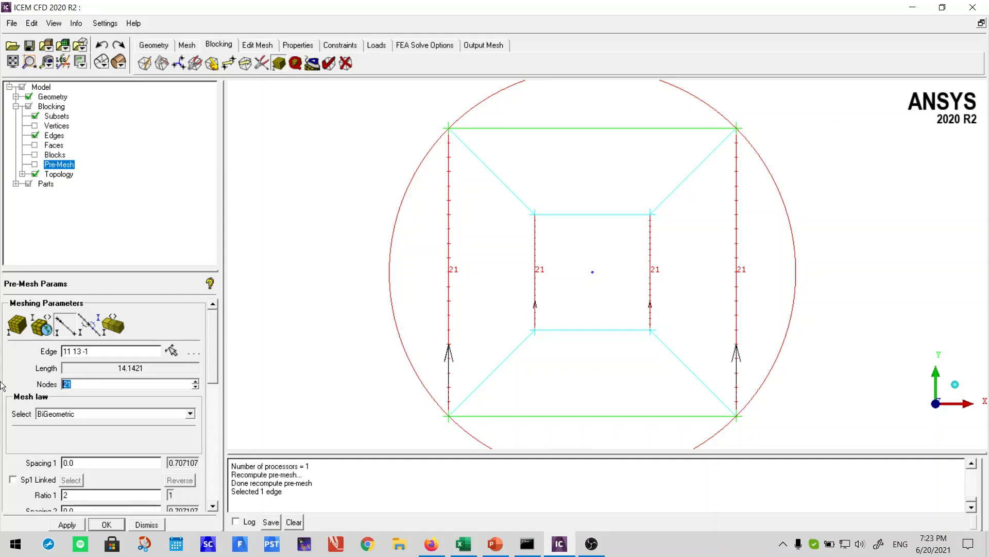
pyautogui.write('2')
pyautogui.press('Return')
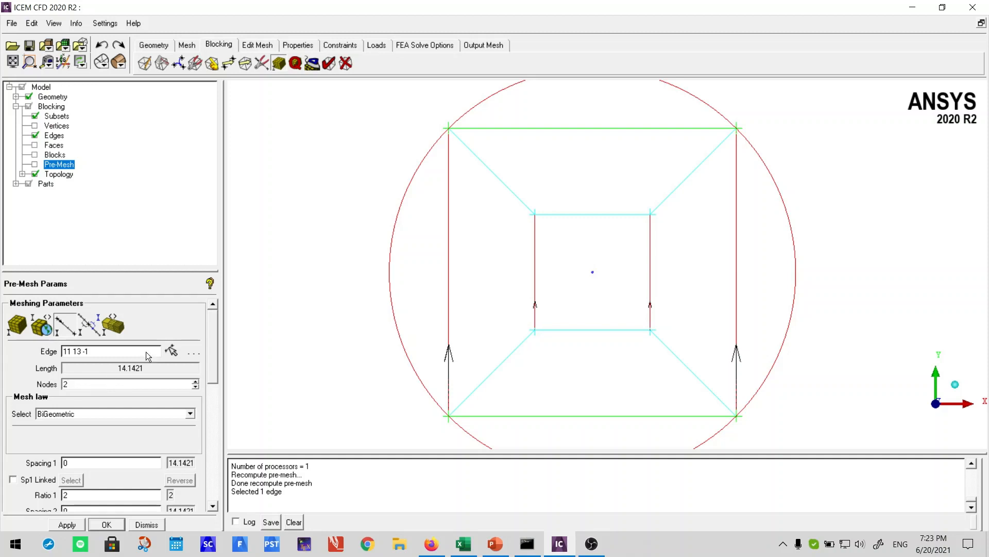
# Set the horizontal edges of both squares to 2 nodes and recompute the pre-mesh.
pyautogui.click(171, 351)
pyautogui.click(629, 128)
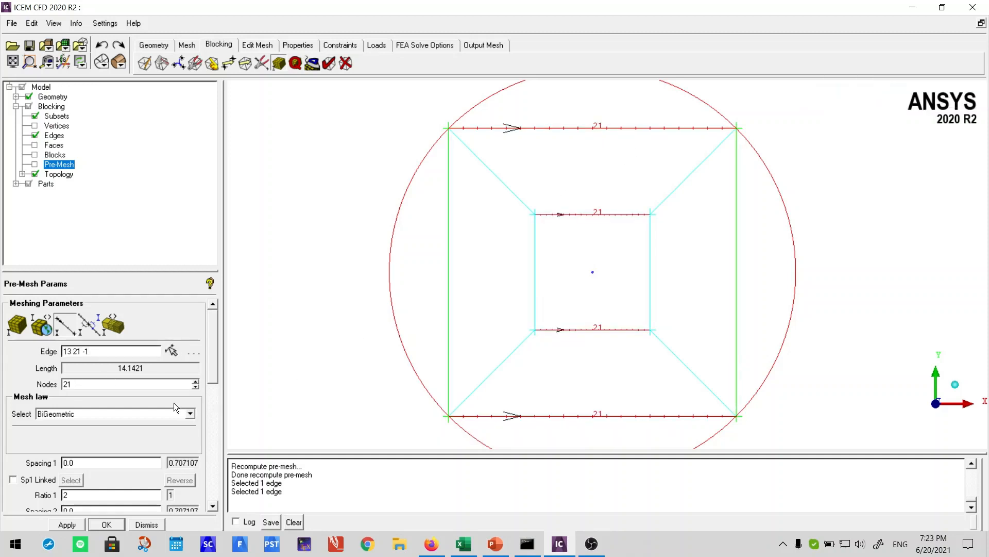
pyautogui.moveTo(154, 383); pyautogui.dragTo(2, 403)
pyautogui.write('2')
pyautogui.click(33, 164)
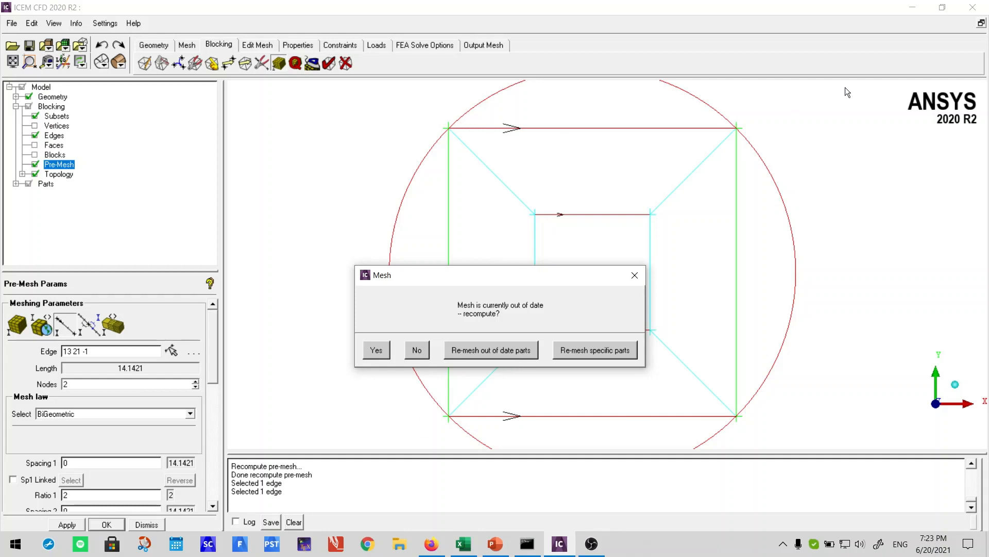
pyautogui.click(385, 348)
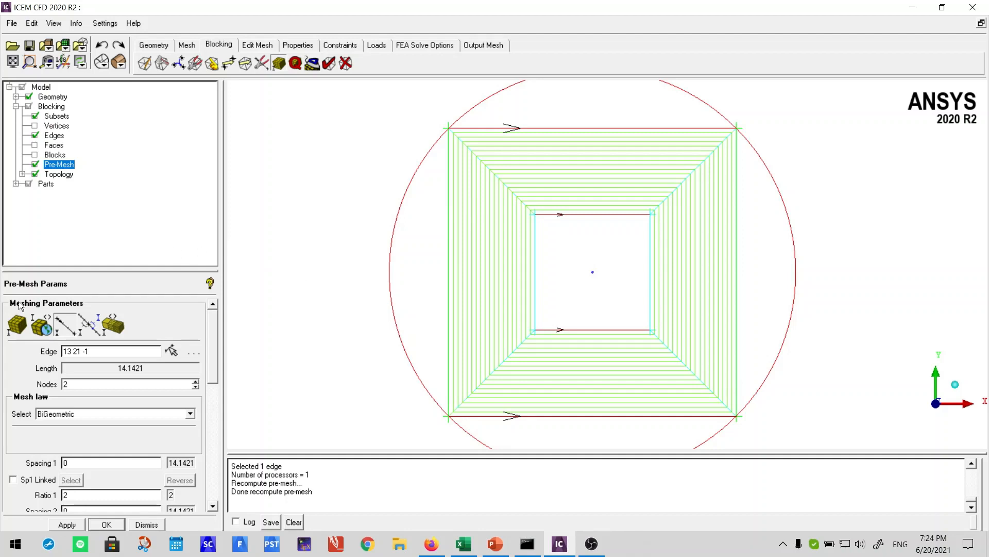
# Hide the pre-mesh and set the vertical edges of both squares to 21 nodes.
pyautogui.click(35, 164)
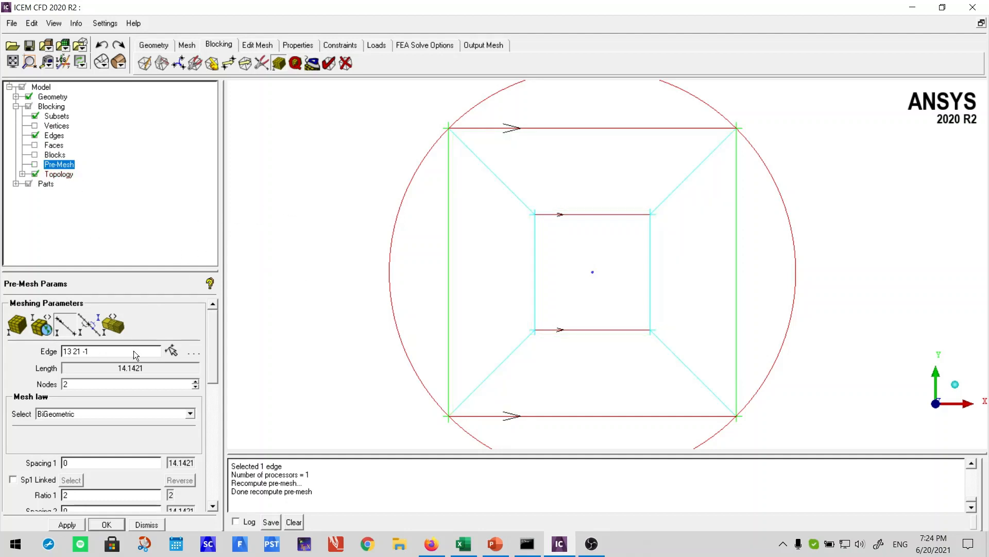
pyautogui.click(171, 351)
pyautogui.click(447, 234)
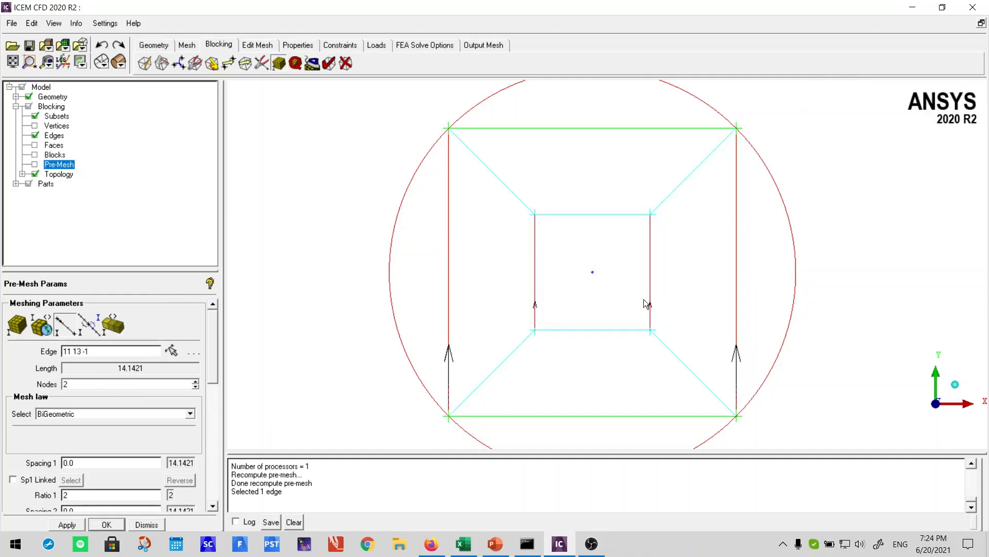
pyautogui.click(98, 387)
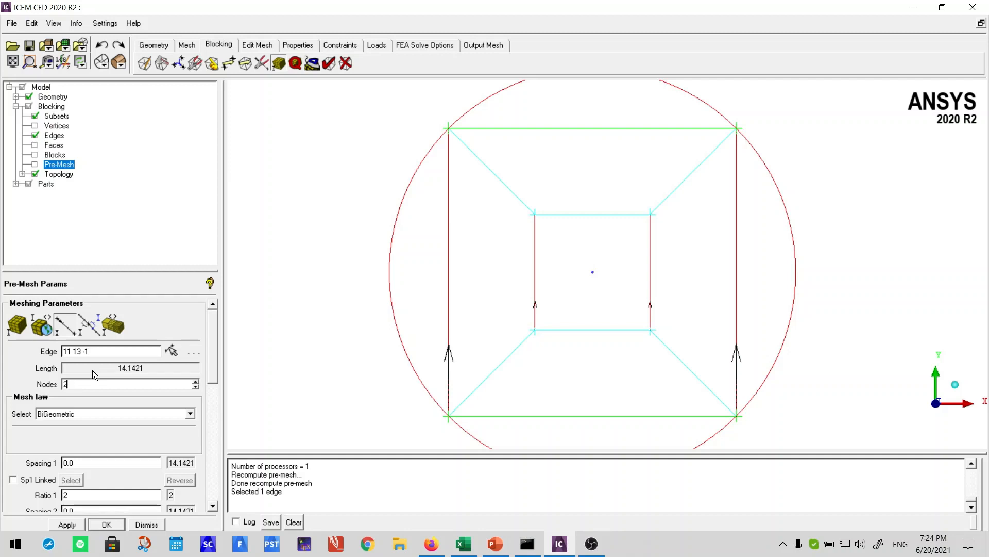
pyautogui.press('Return')
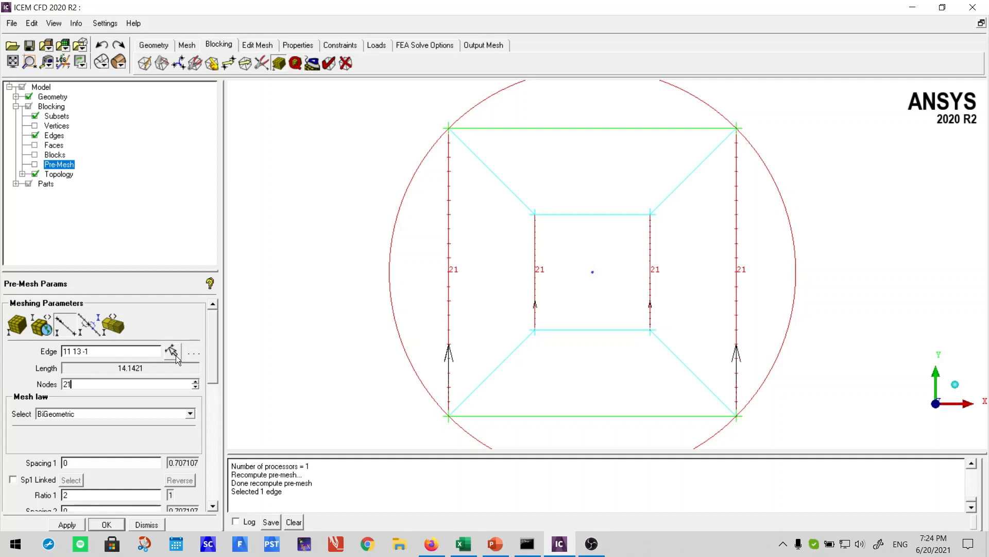
pyautogui.click(172, 352)
pyautogui.moveTo(72, 384); pyautogui.dragTo(63, 384)
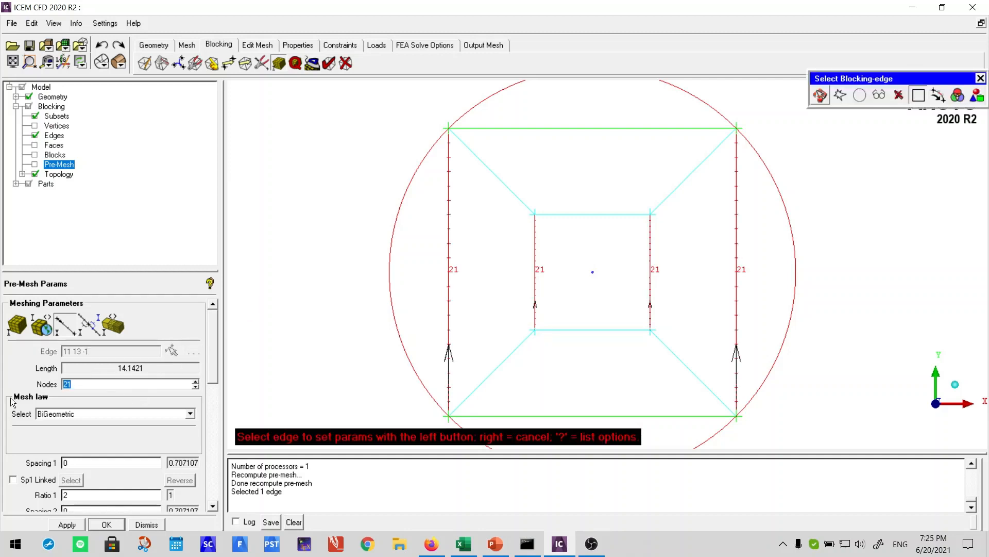
pyautogui.write('20')
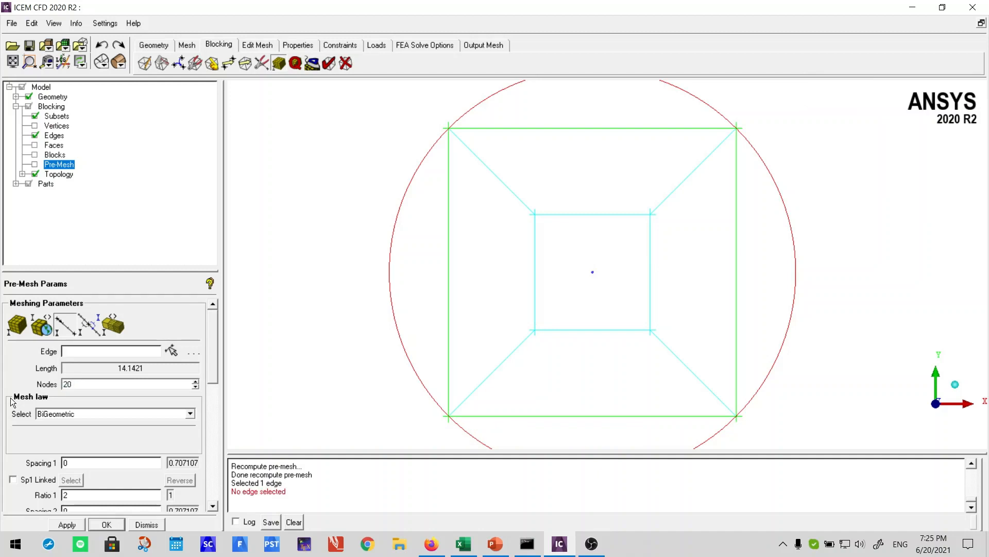
# Set the vertical edges of the outer and inner squares to 20 nodes.
pyautogui.click(171, 350)
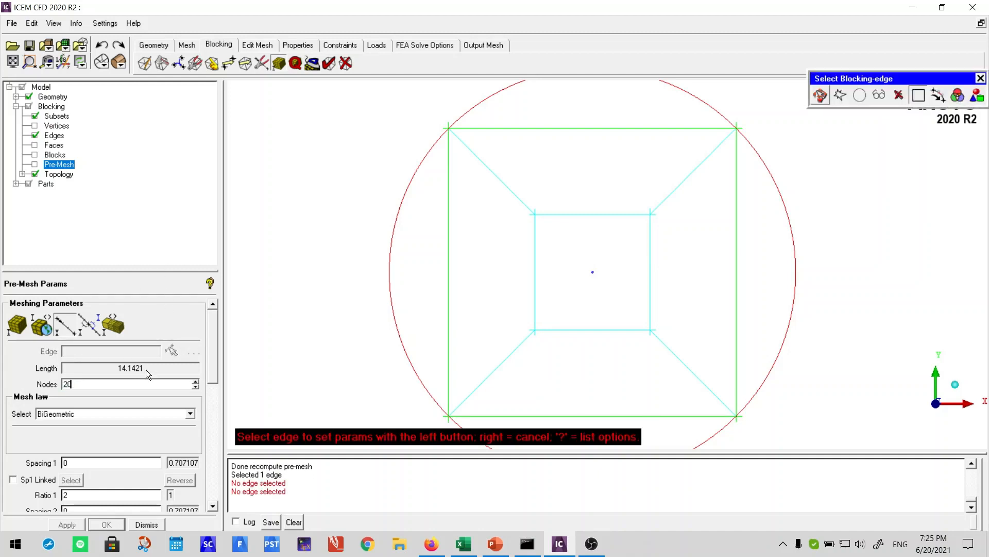
pyautogui.click(453, 213)
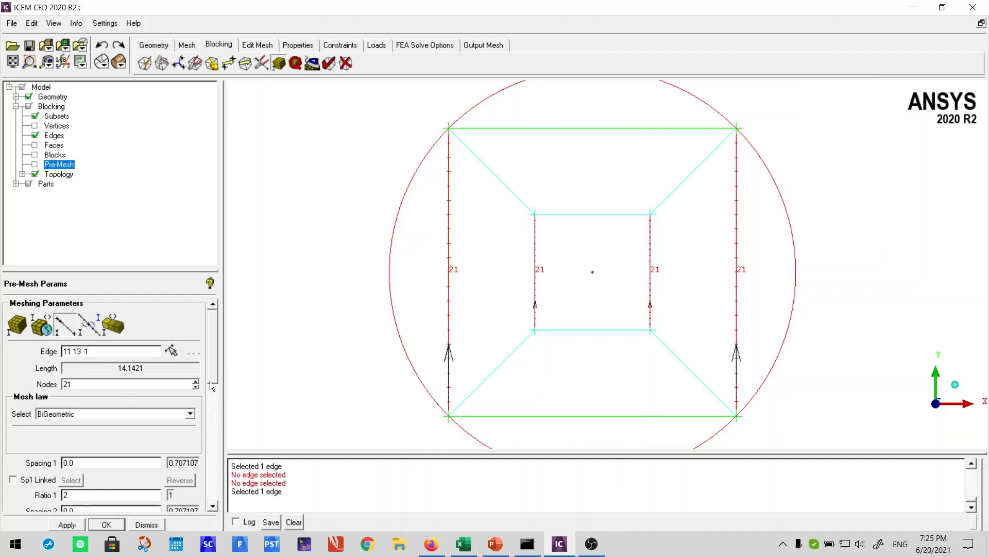
pyautogui.doubleClick(112, 384)
pyautogui.write('20')
pyautogui.press('Return')
# Set the horizontal edges of both squares to 20 nodes and recompute the pre-mesh.
pyautogui.click(173, 351)
pyautogui.click(621, 127)
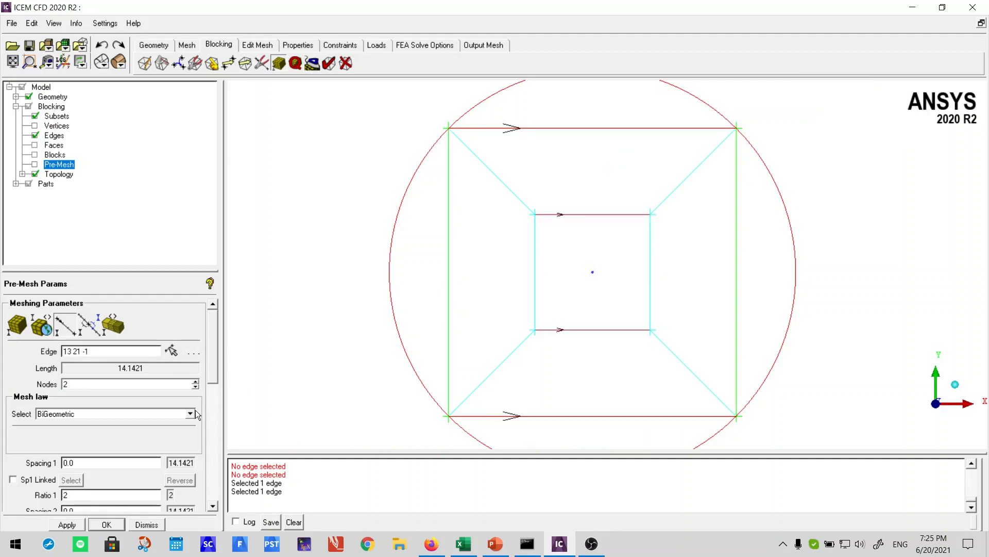
pyautogui.click(134, 384)
pyautogui.write('0')
pyautogui.press('Return')
pyautogui.click(34, 164)
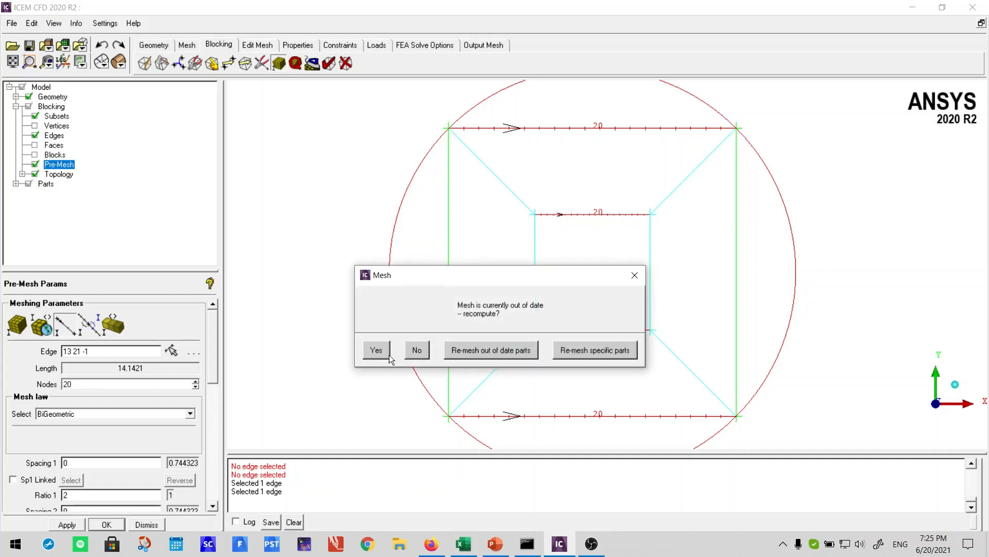
pyautogui.click(389, 353)
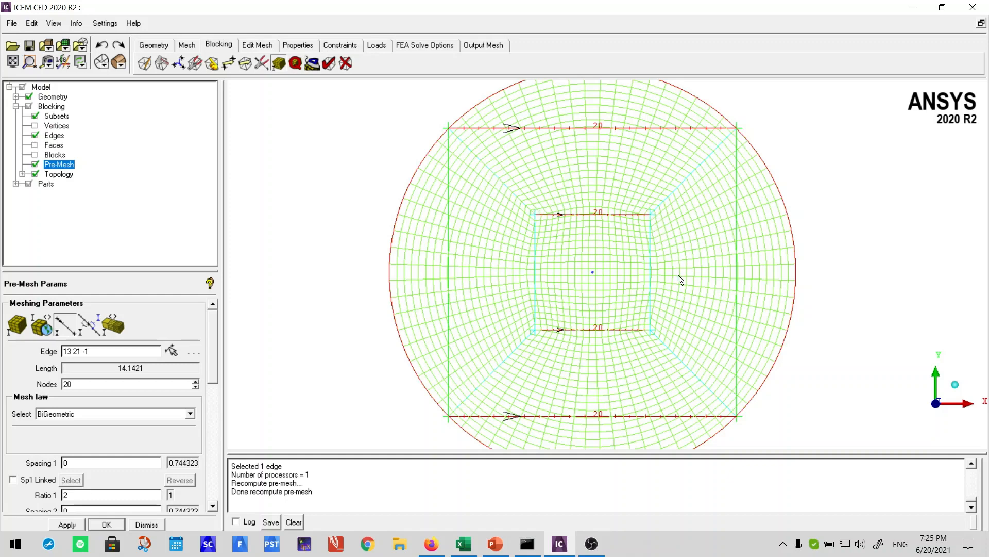
# Examine the mesh cells around the inner square's upper corners and across the centre of the circle.
pyautogui.scroll(3, 582, 258)
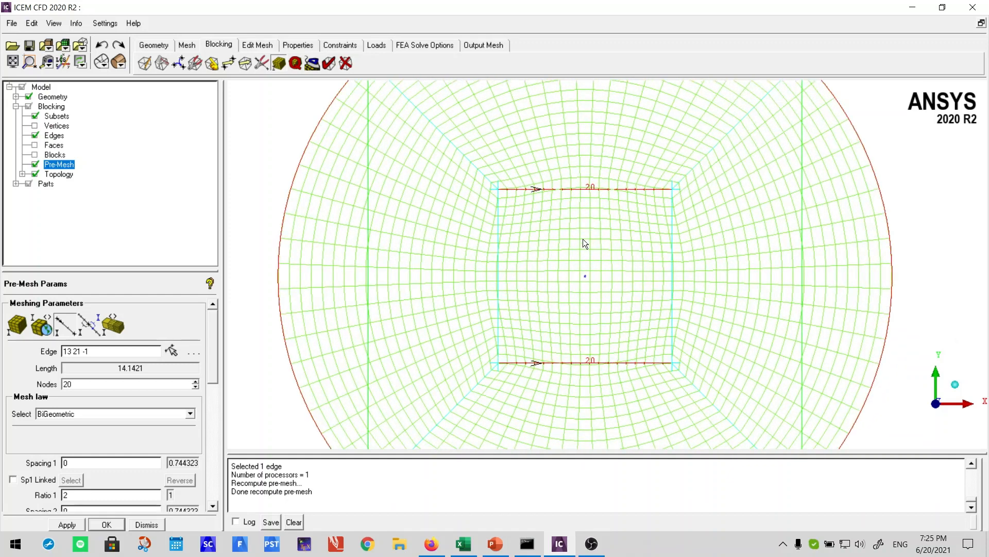
pyautogui.scroll(3, 656, 353)
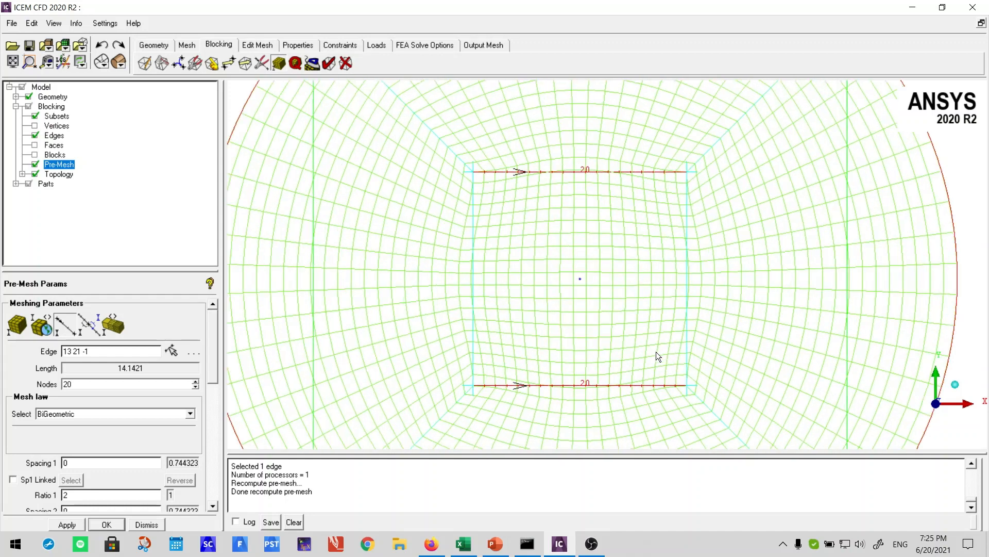
pyautogui.scroll(-1, 642, 195)
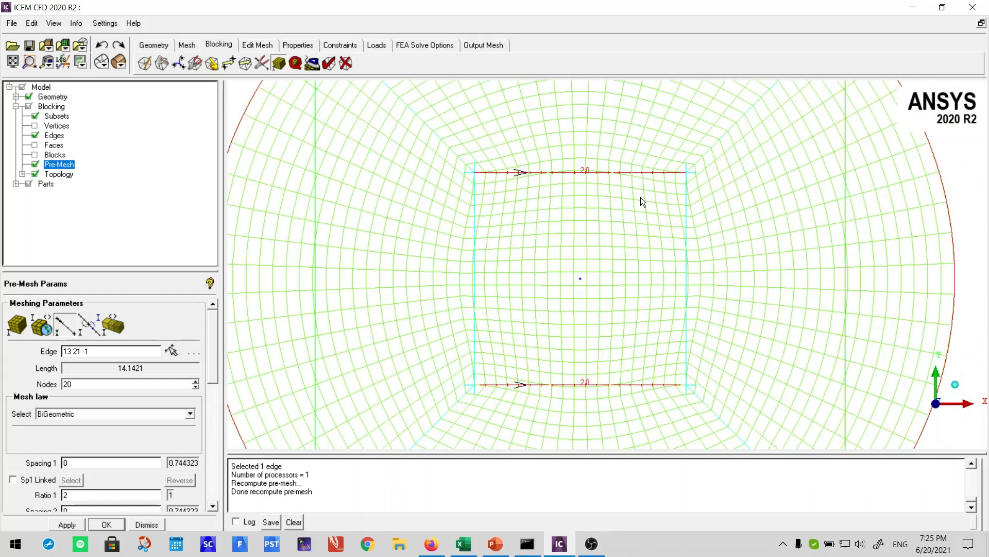
pyautogui.scroll(12, 673, 178)
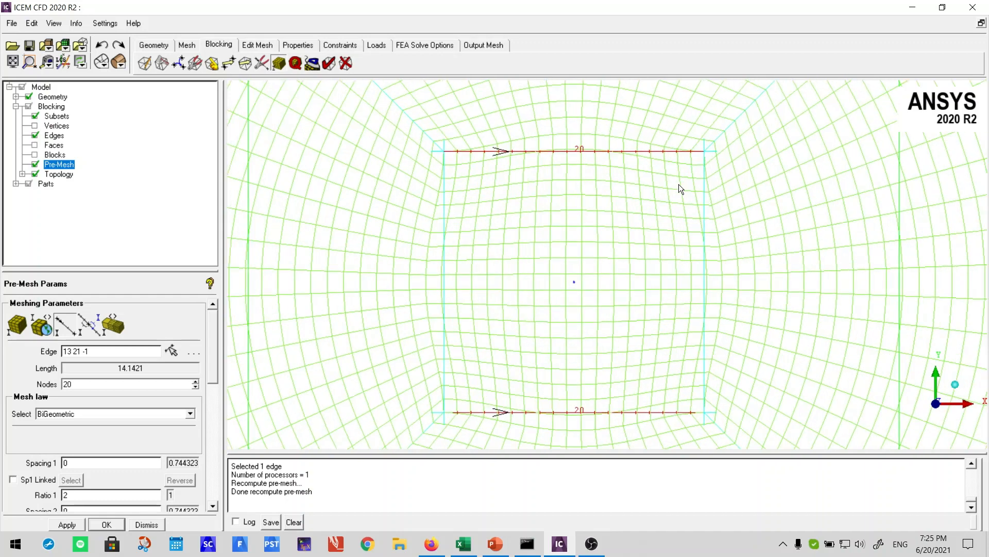
pyautogui.moveTo(686, 173); pyautogui.dragTo(515, 346, button='middle')
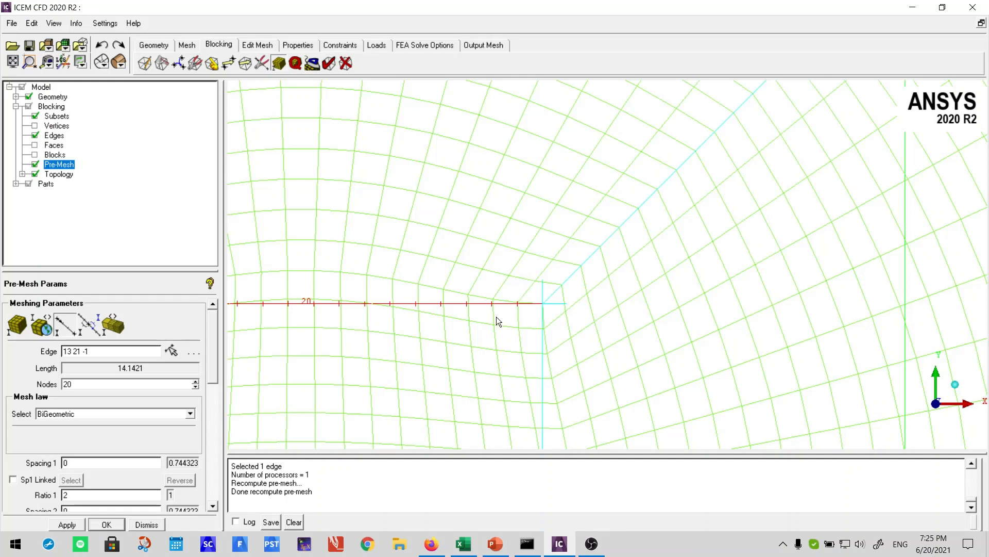
pyautogui.scroll(8, 496, 316)
pyautogui.scroll(-8, 528, 403)
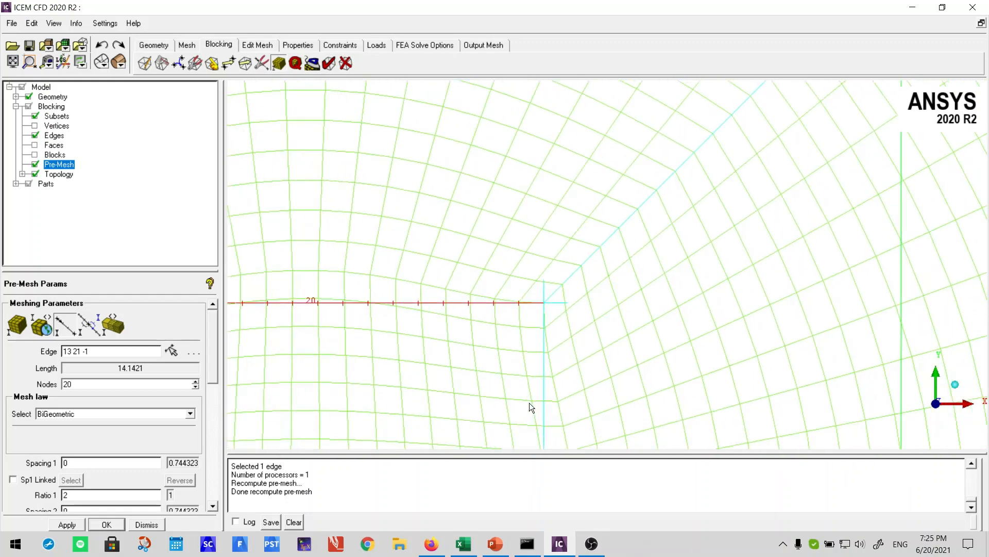
pyautogui.scroll(-2, 530, 403)
pyautogui.moveTo(526, 419); pyautogui.dragTo(570, 232, button='middle')
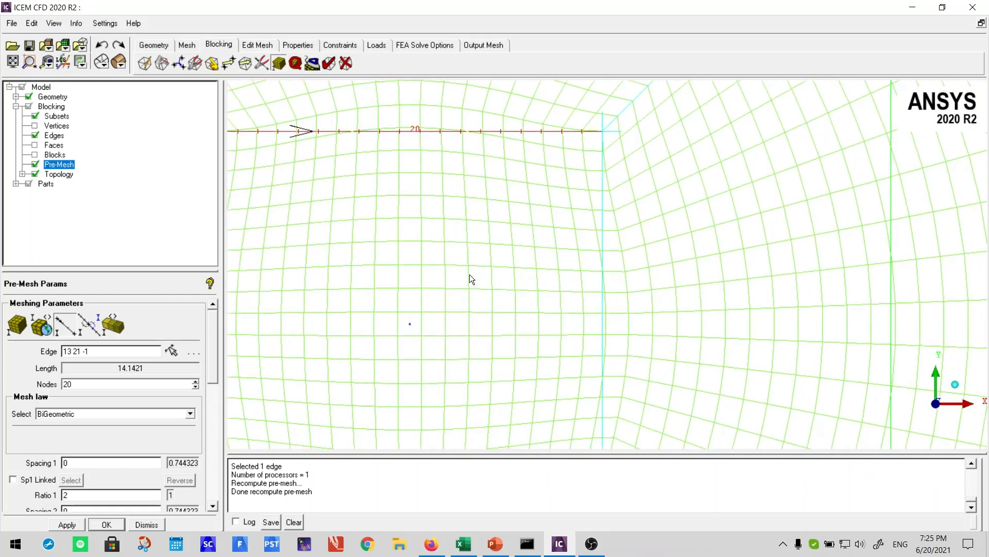
pyautogui.scroll(-2, 376, 276)
pyautogui.moveTo(367, 287); pyautogui.dragTo(612, 314, button='middle')
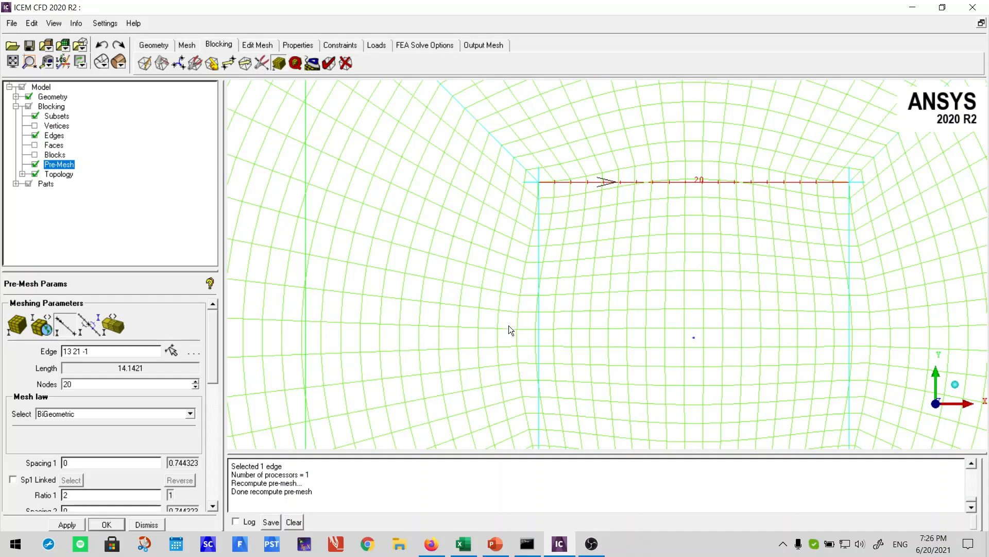
# Examine the mesh cells around the inner square's lower corners and across the whole circle.
pyautogui.moveTo(509, 325); pyautogui.dragTo(520, 143)
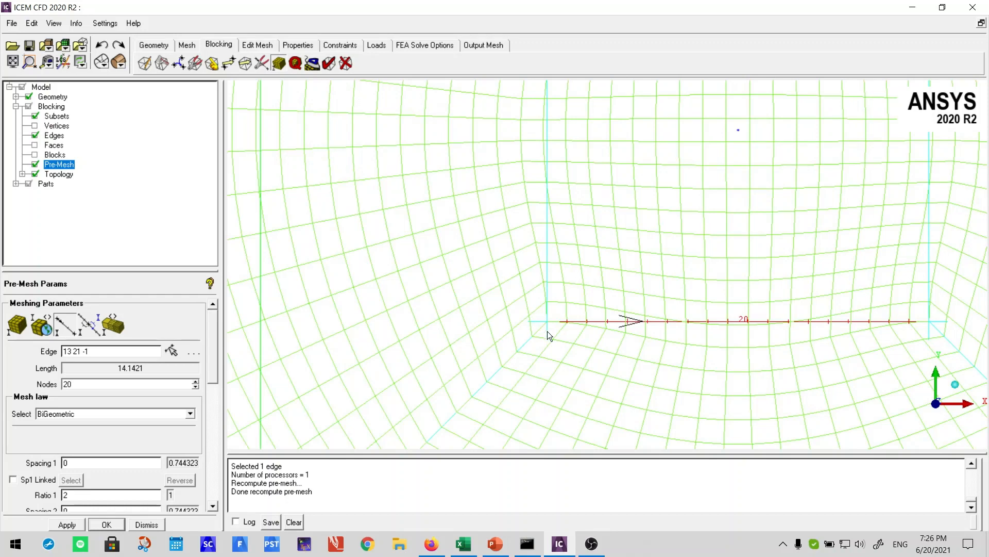
pyautogui.scroll(-8, 653, 355)
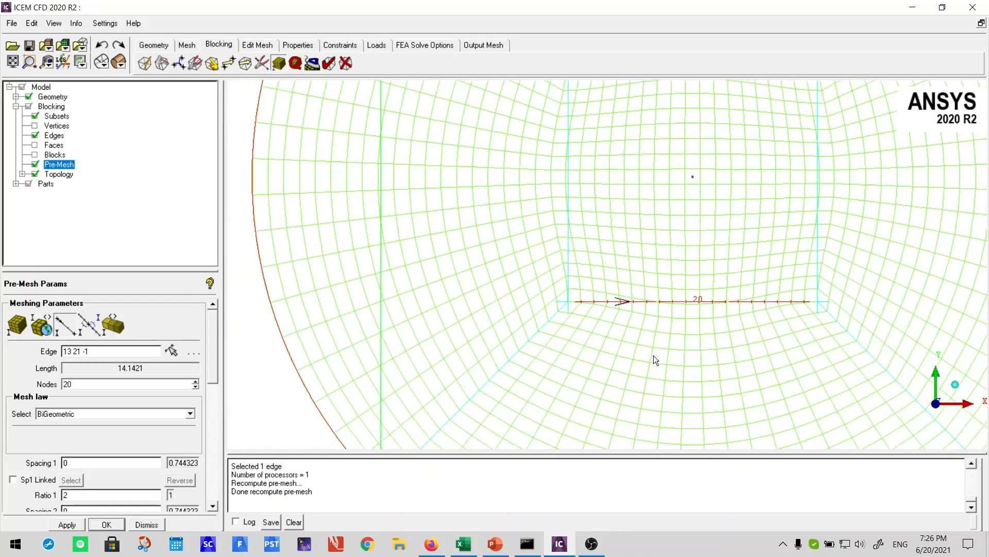
pyautogui.scroll(-4, 651, 356)
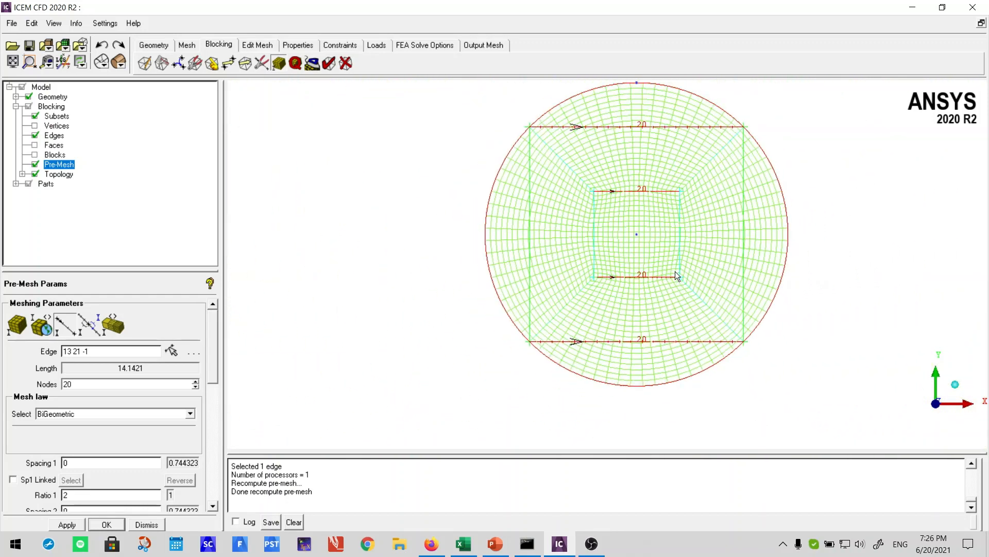
pyautogui.moveTo(670, 239); pyautogui.dragTo(604, 273, button='middle')
pyautogui.scroll(-2, 604, 273)
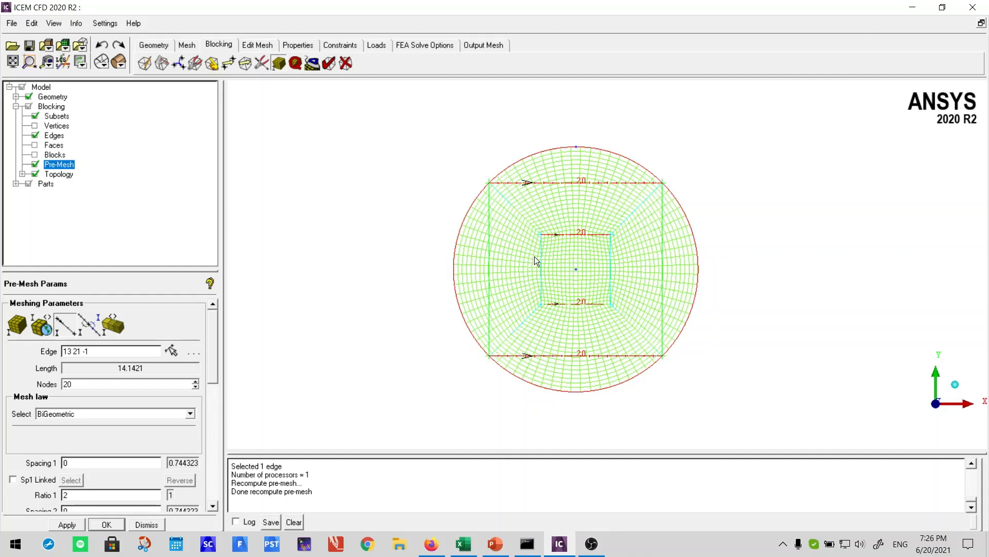
pyautogui.scroll(3, 573, 241)
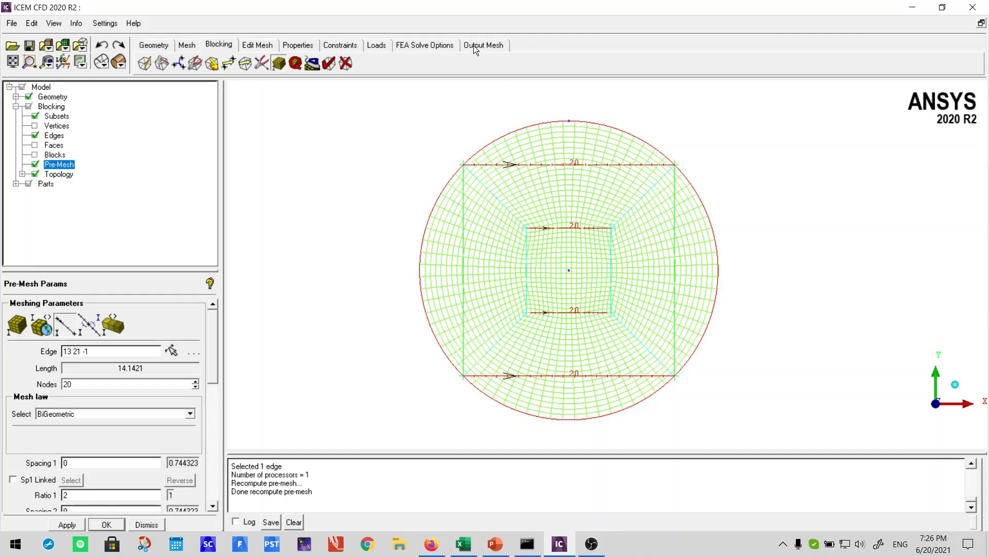
# Convert the pre-mesh to an unstructured mesh and apply ANSYS Fluent as the output solver.
pyautogui.rightClick(57, 164)
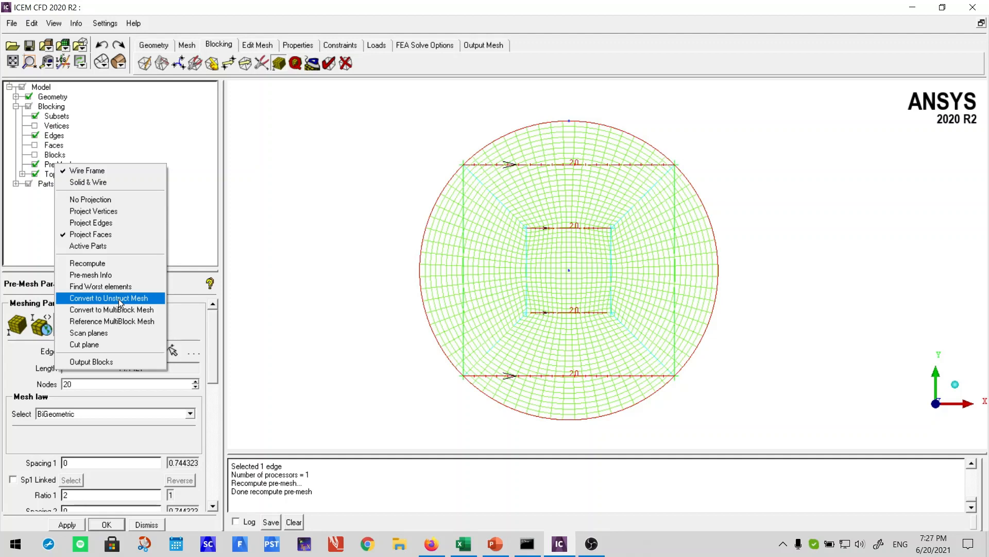
pyautogui.click(119, 301)
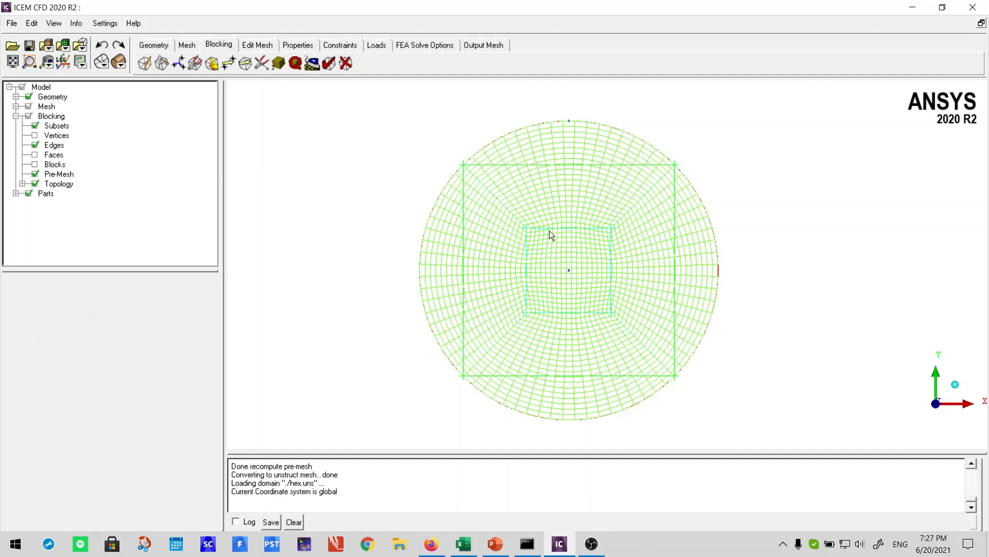
pyautogui.click(496, 45)
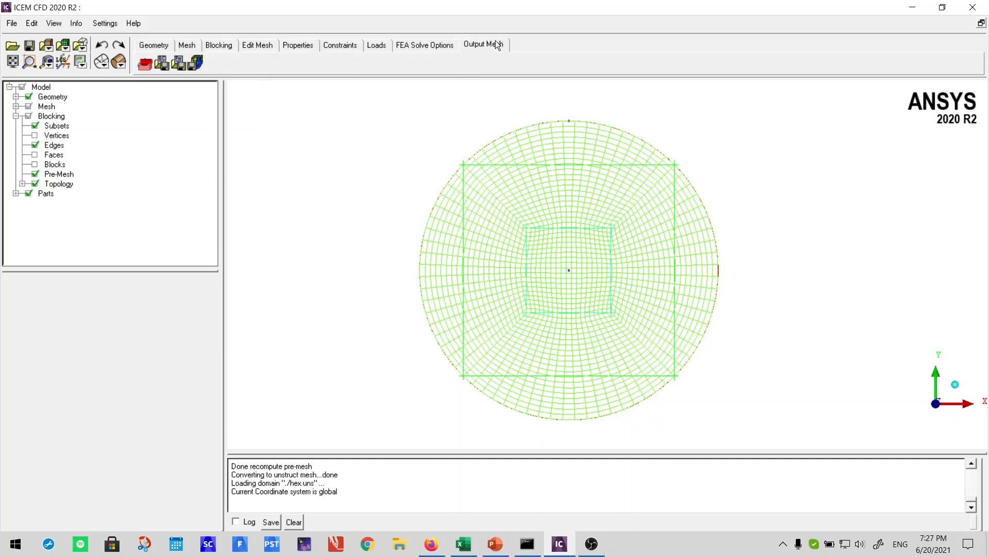
pyautogui.click(144, 62)
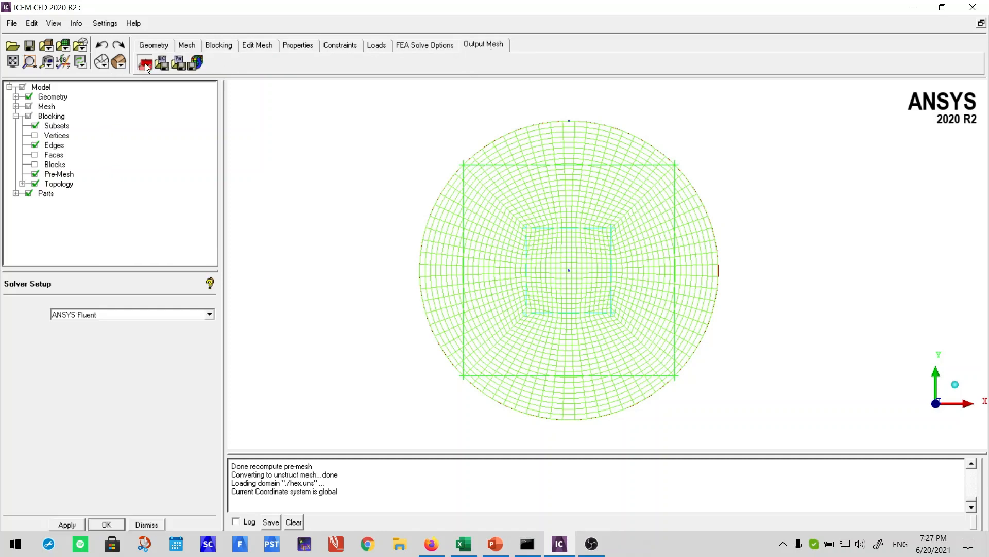
pyautogui.click(64, 524)
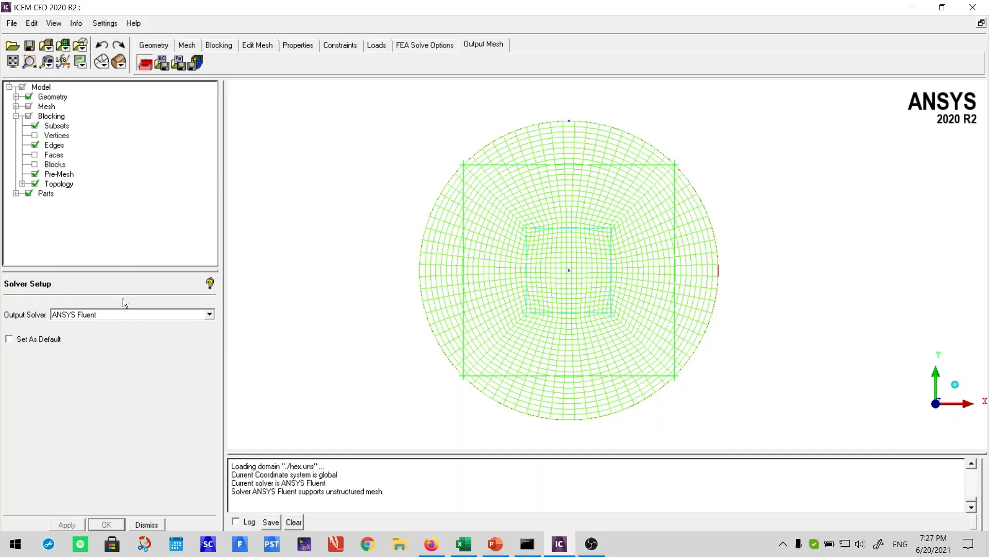
# Start writing the solver input and choose New Volume (D:) as the save location for the attribute file.
pyautogui.click(198, 62)
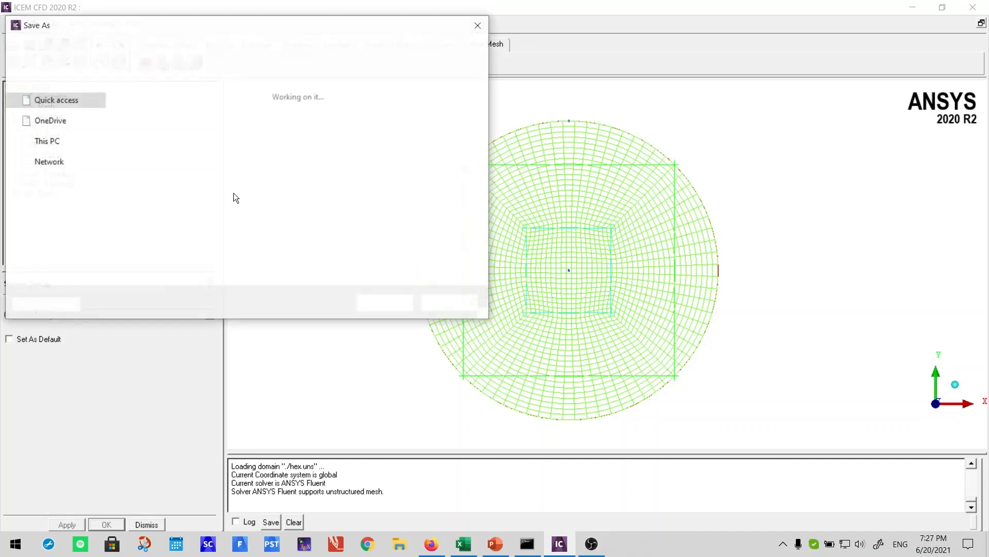
pyautogui.scroll(-1, 82, 200)
pyautogui.click(84, 198)
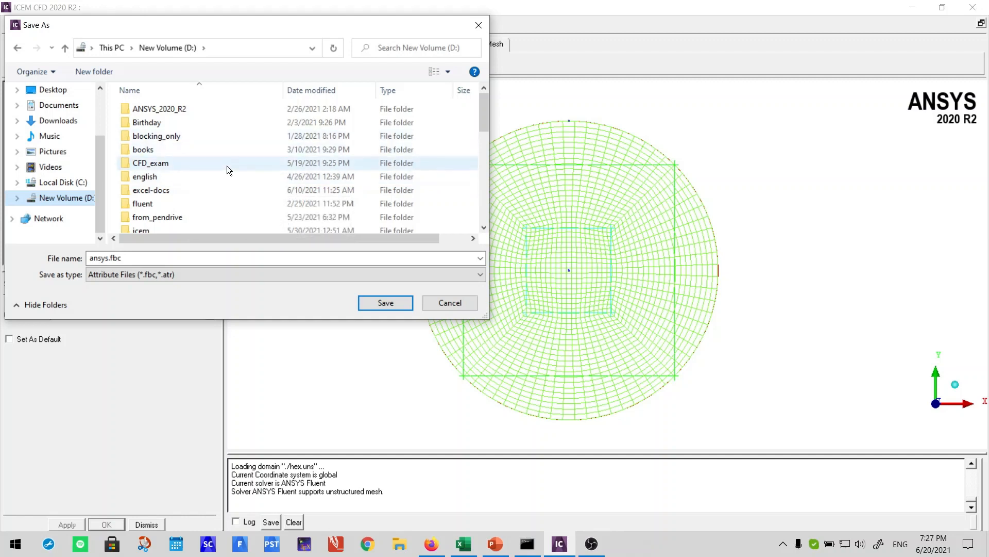
pyautogui.scroll(-1, 216, 173)
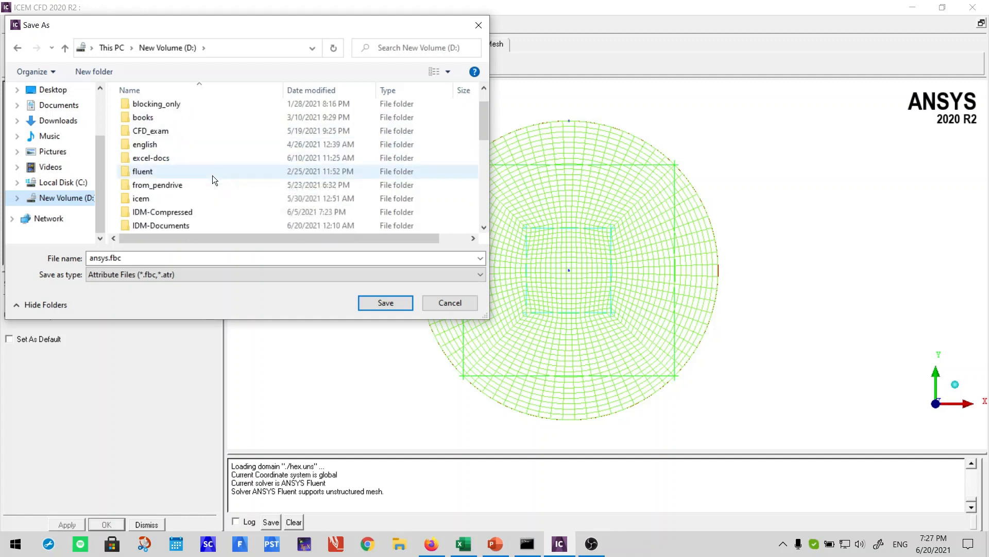
pyautogui.scroll(1, 212, 176)
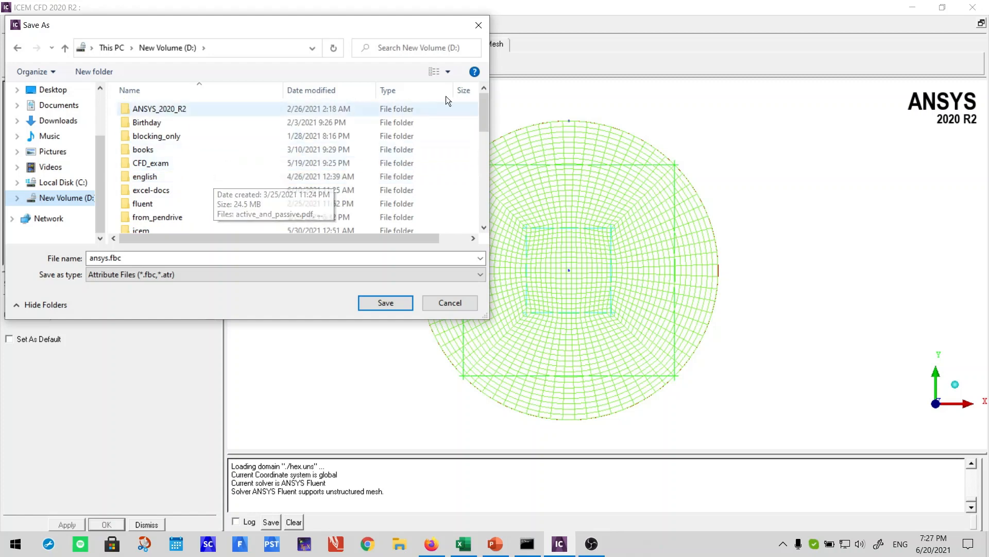
# Create a folder named cfd_tutorials on the D: drive and open it as the save location.
pyautogui.click(456, 123)
pyautogui.rightClick(457, 124)
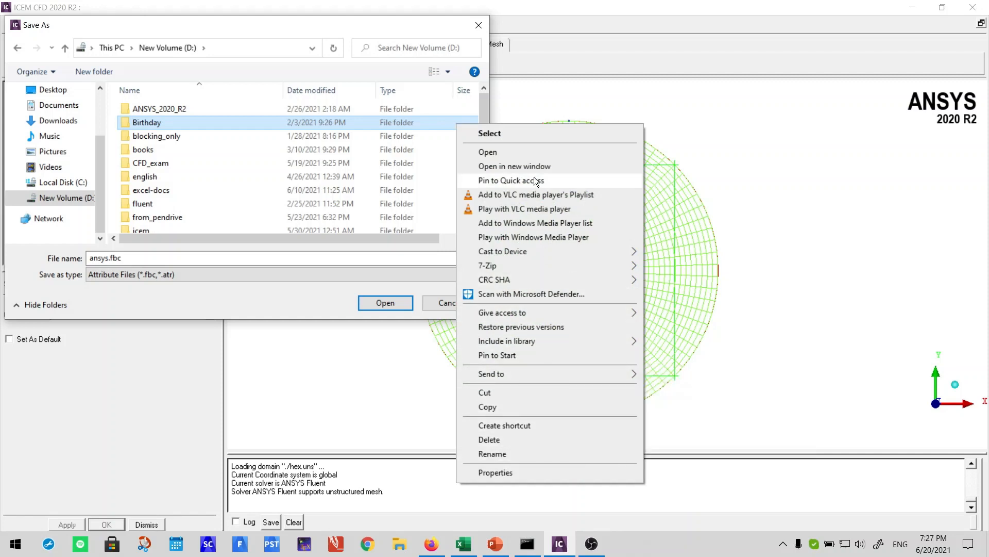
pyautogui.click(447, 152)
pyautogui.rightClick(458, 180)
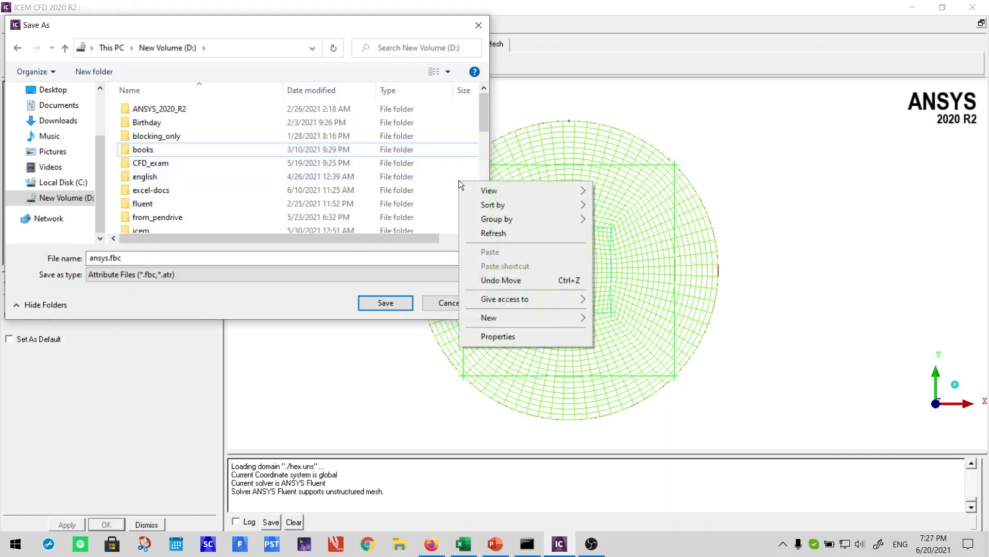
pyautogui.moveTo(585, 320)
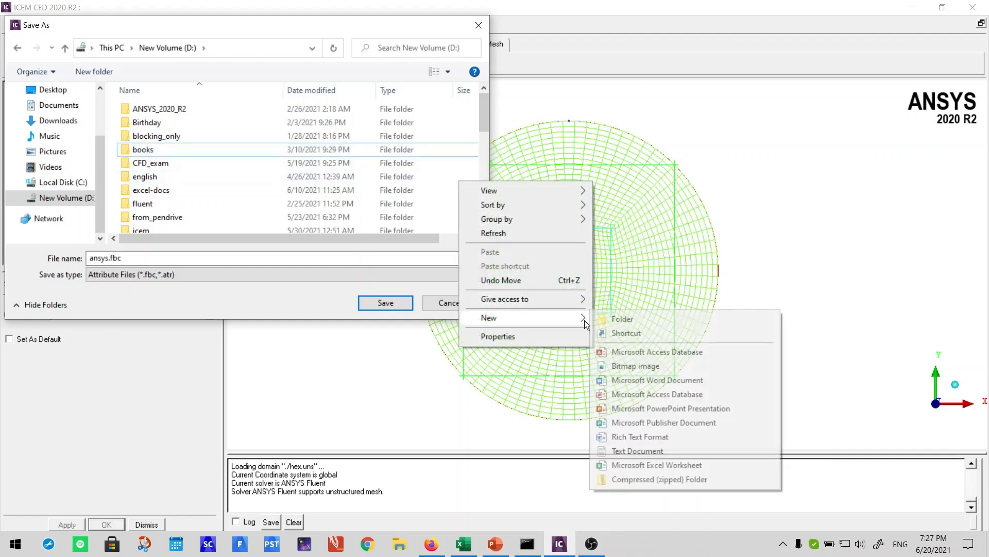
pyautogui.click(623, 318)
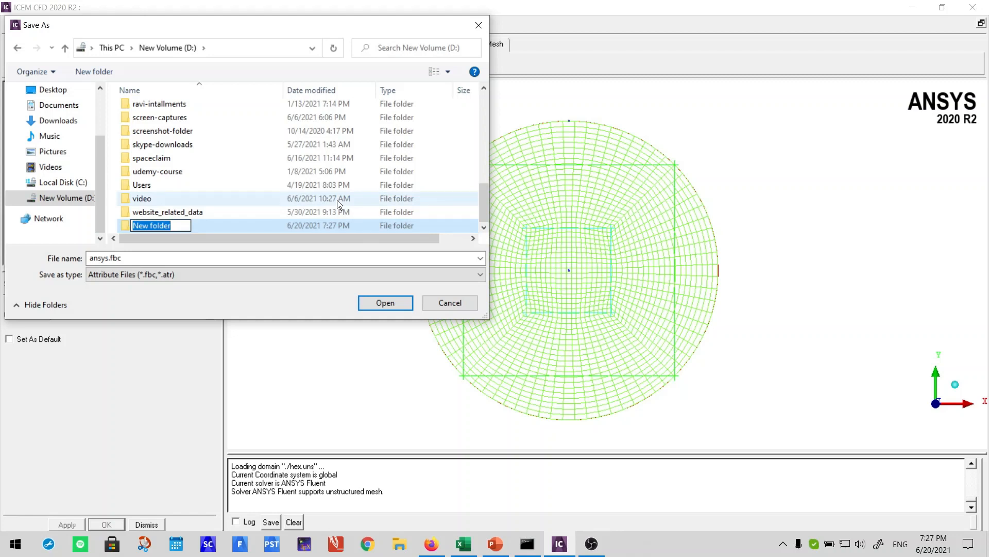
pyautogui.write('cfd')
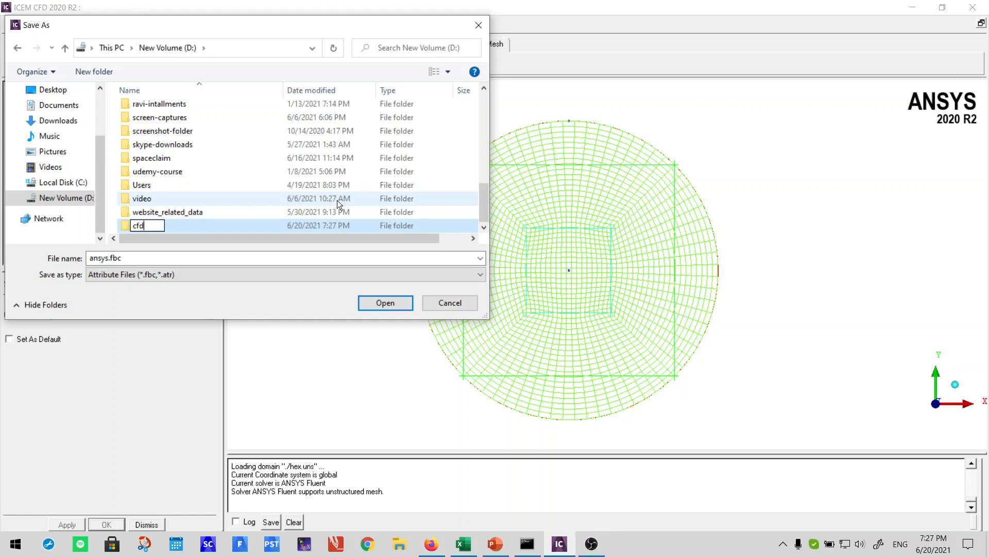
pyautogui.write('_tutorials')
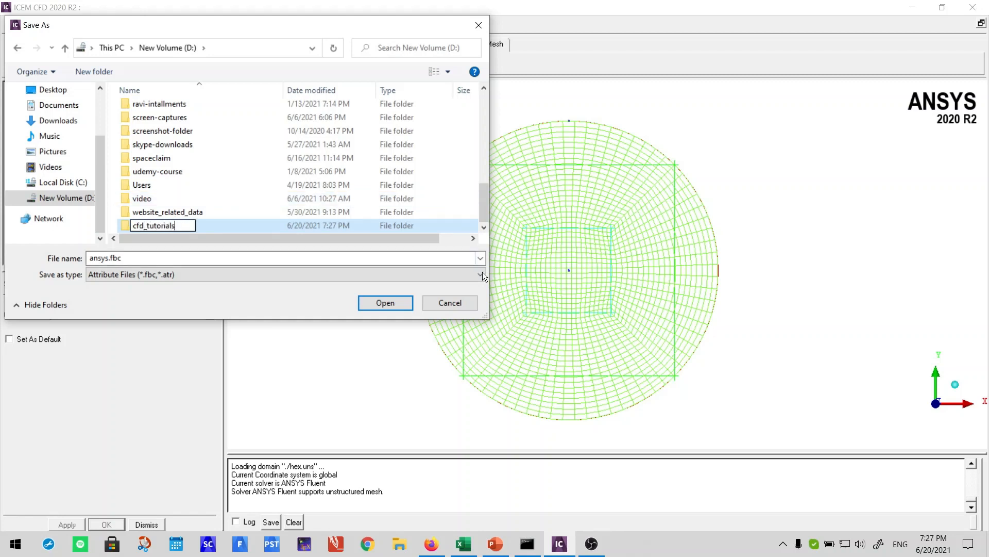
pyautogui.click(384, 303)
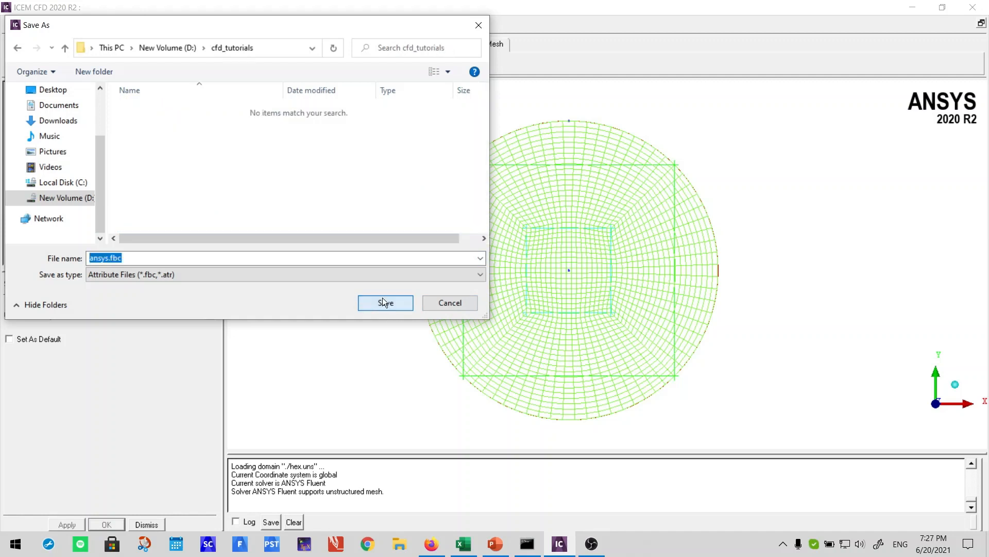
# Save the attribute file under the name circle in the cfd_tutorials folder.
pyautogui.press('BackSpace')
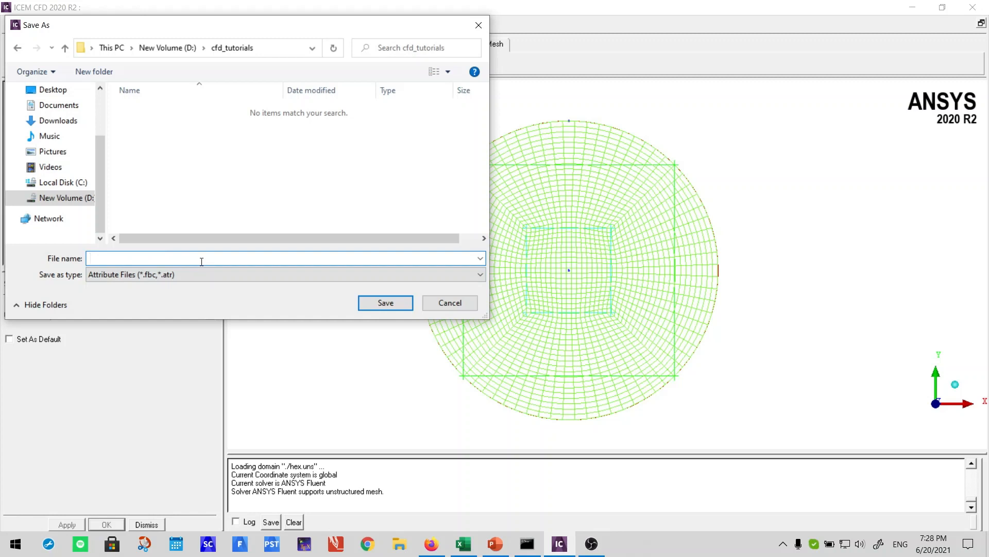
pyautogui.write('o_grid')
pyautogui.press('BackSpace')
pyautogui.press('BackSpace')
pyautogui.press('BackSpace')
pyautogui.press('BackSpace')
pyautogui.press('BackSpace')
pyautogui.press('BackSpace')
pyautogui.write('circle')
pyautogui.click(385, 303)
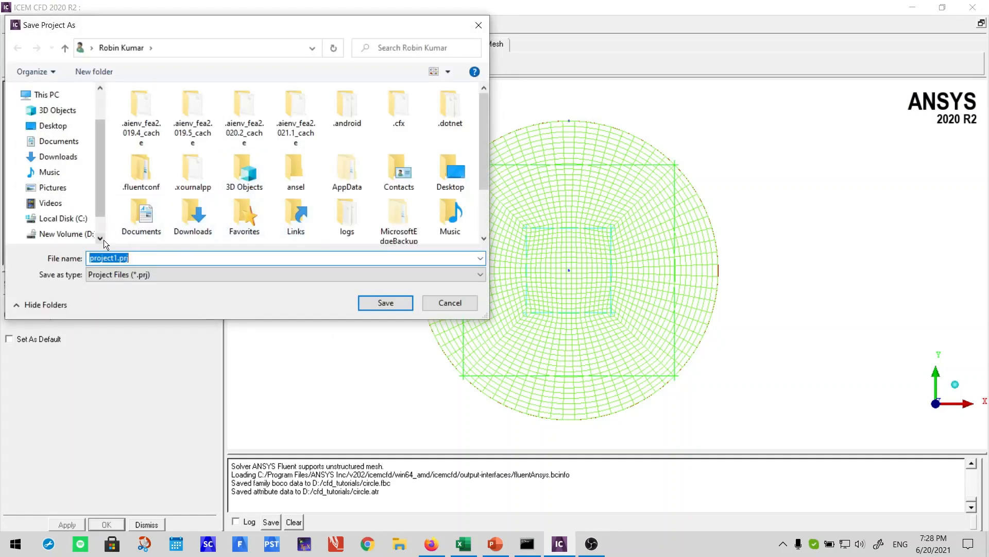
# Save the project under the name circle in the cfd_tutorials folder on the D: drive.
pyautogui.click(87, 235)
pyautogui.scroll(-2, 148, 171)
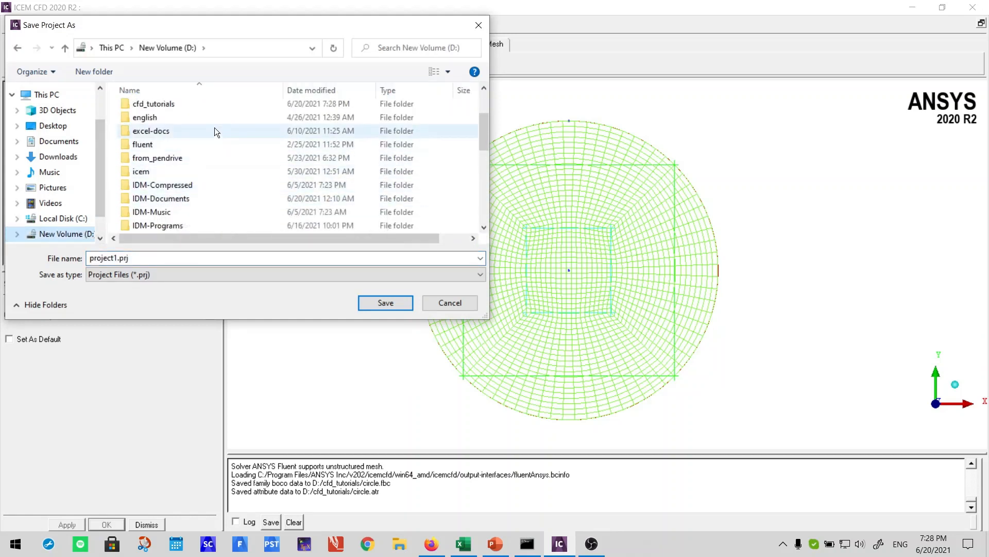
pyautogui.scroll(-2, 216, 130)
pyautogui.scroll(4, 212, 126)
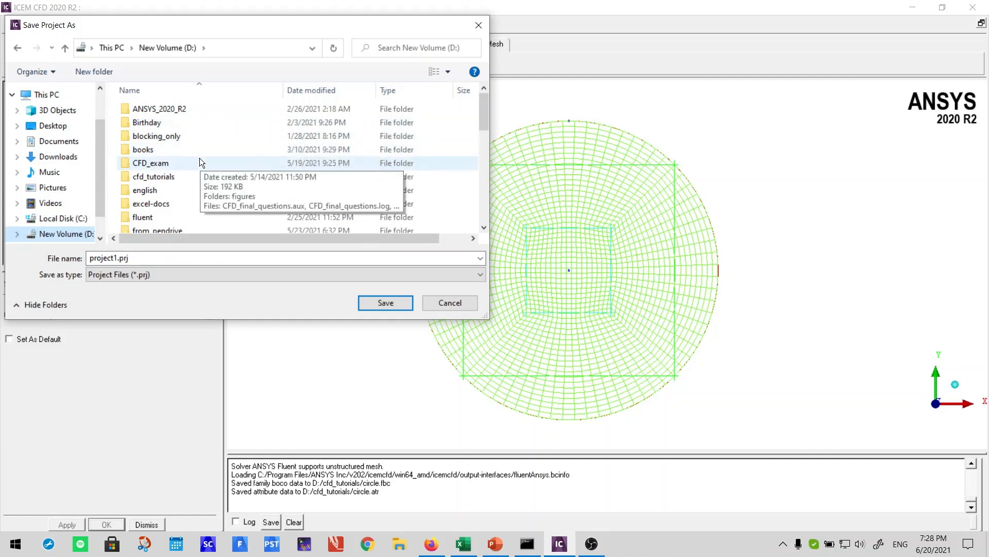
pyautogui.click(194, 177)
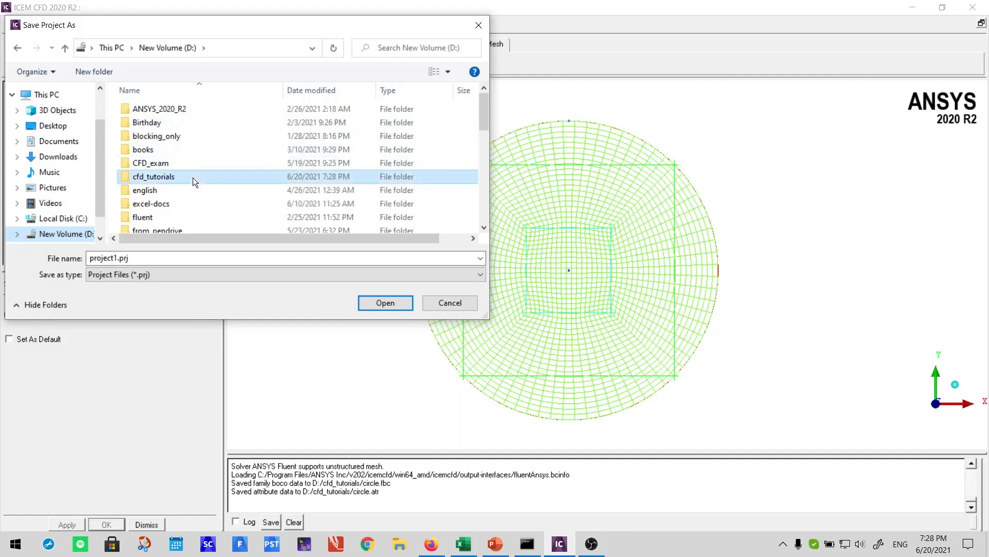
pyautogui.click(360, 302)
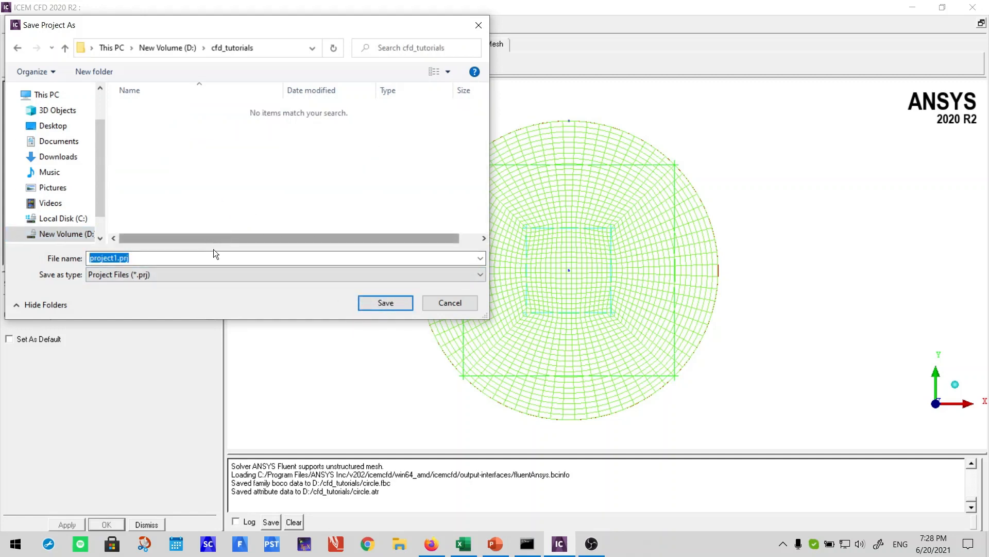
pyautogui.press('BackSpace')
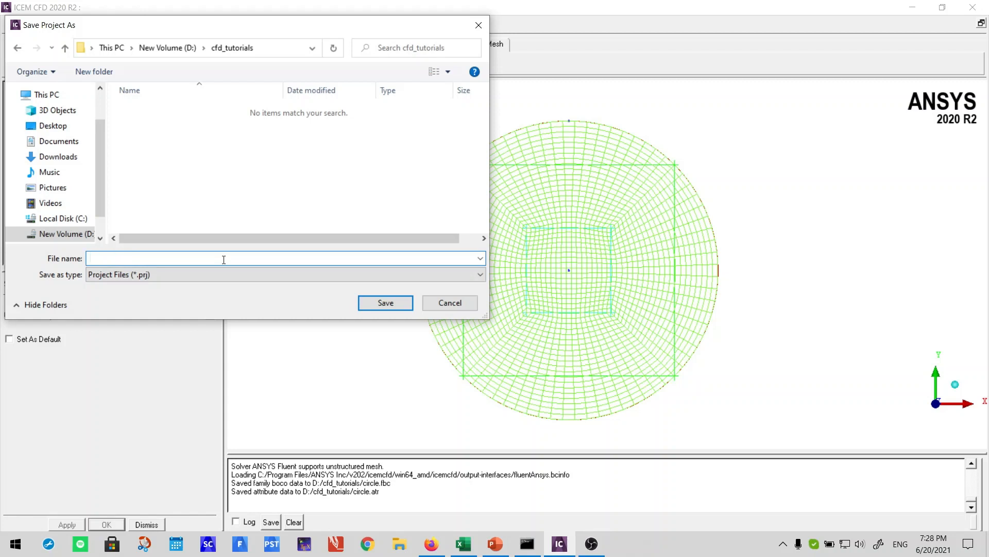
pyautogui.write('cir')
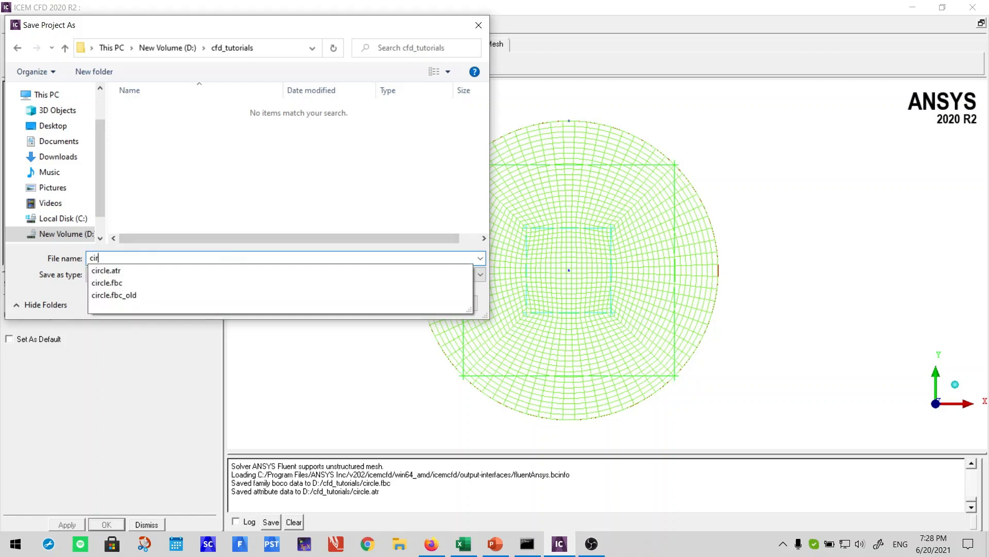
pyautogui.write('cle')
pyautogui.click(43, 267)
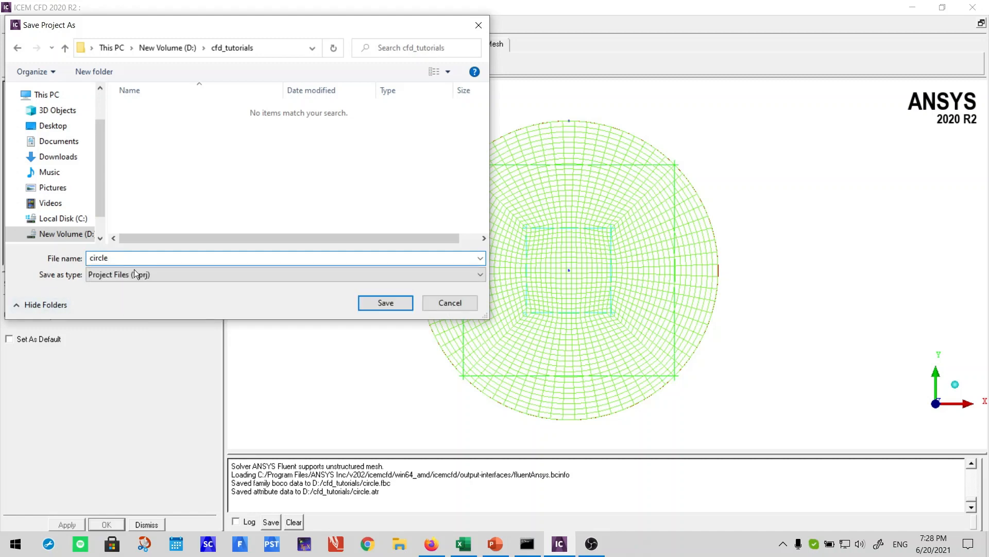
pyautogui.click(368, 304)
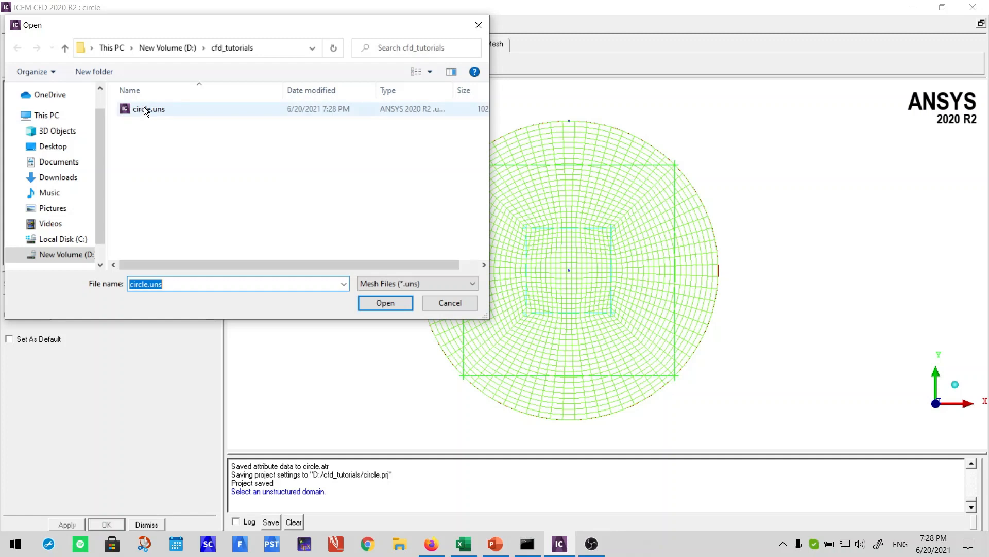
# Export circle.uns for ANSYS Fluent with a 2D grid dimension and the output file name cicle_mesh.
pyautogui.click(379, 302)
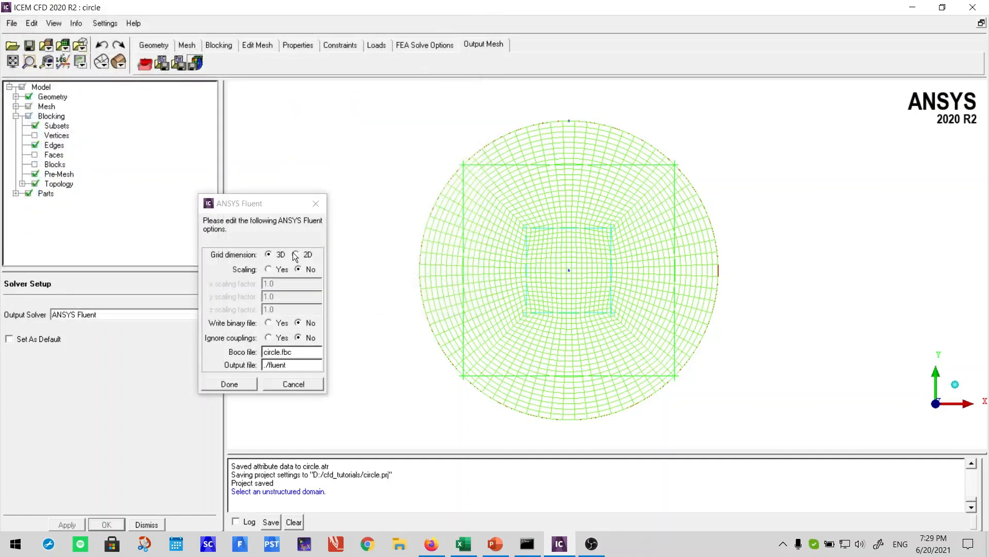
pyautogui.click(295, 255)
pyautogui.press('Tab')
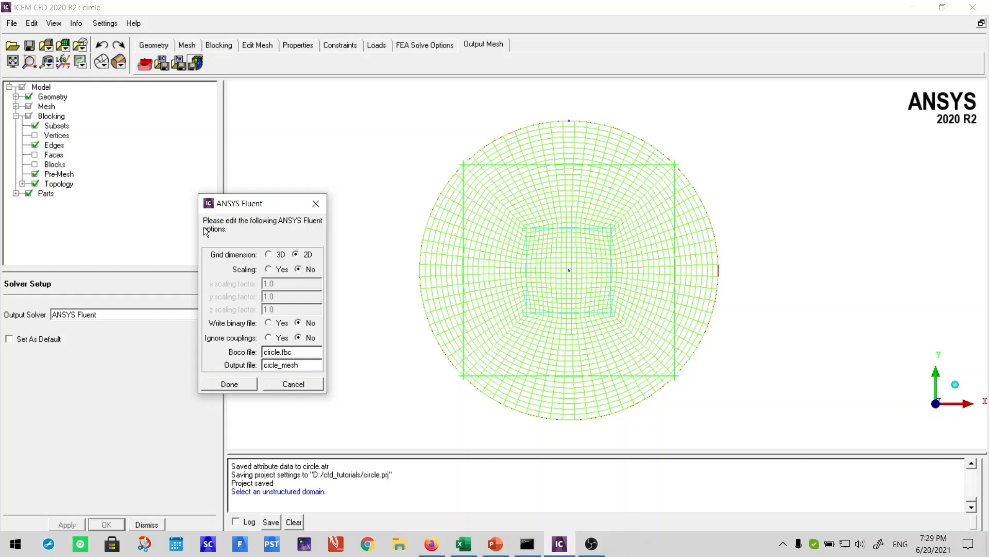
pyautogui.click(230, 385)
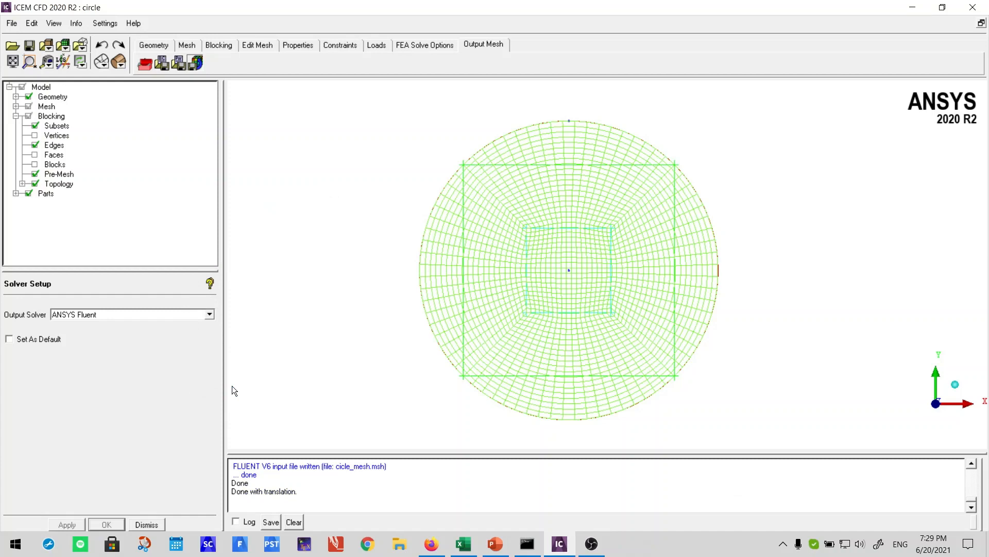
# Switch to File Explorer, open the cfd_tutorials folder on the D: drive and select the exported mesh file cicle_mesh.msh.
pyautogui.click(399, 550)
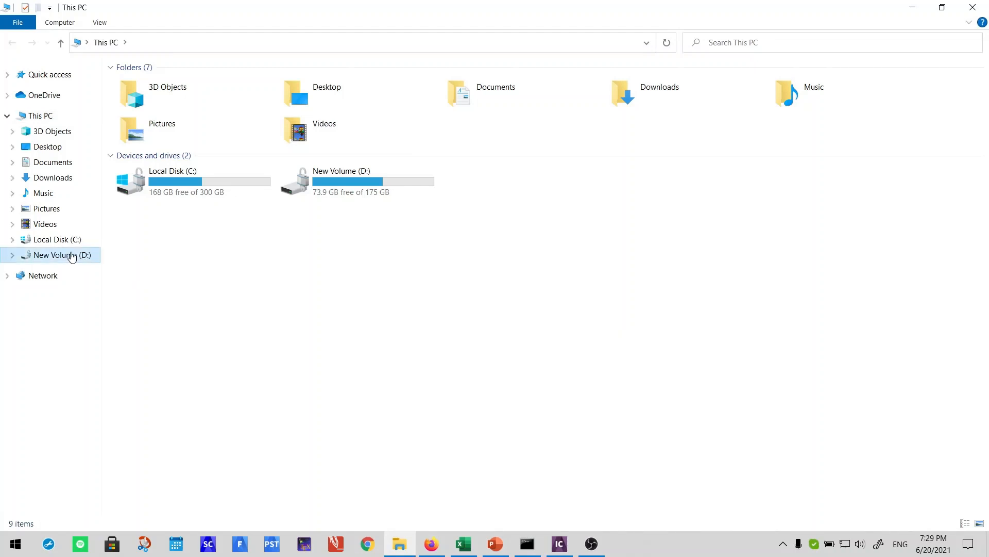
pyautogui.click(62, 255)
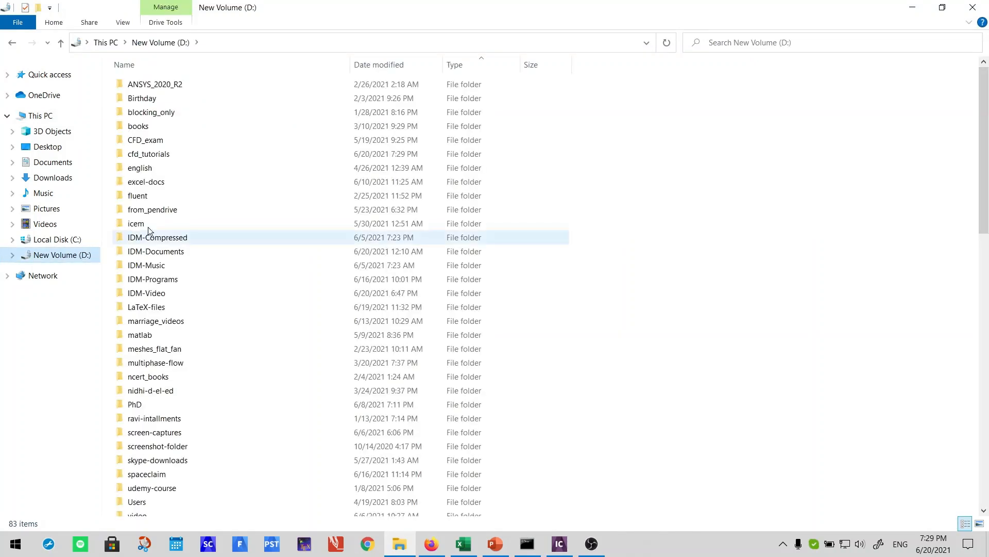
pyautogui.doubleClick(182, 157)
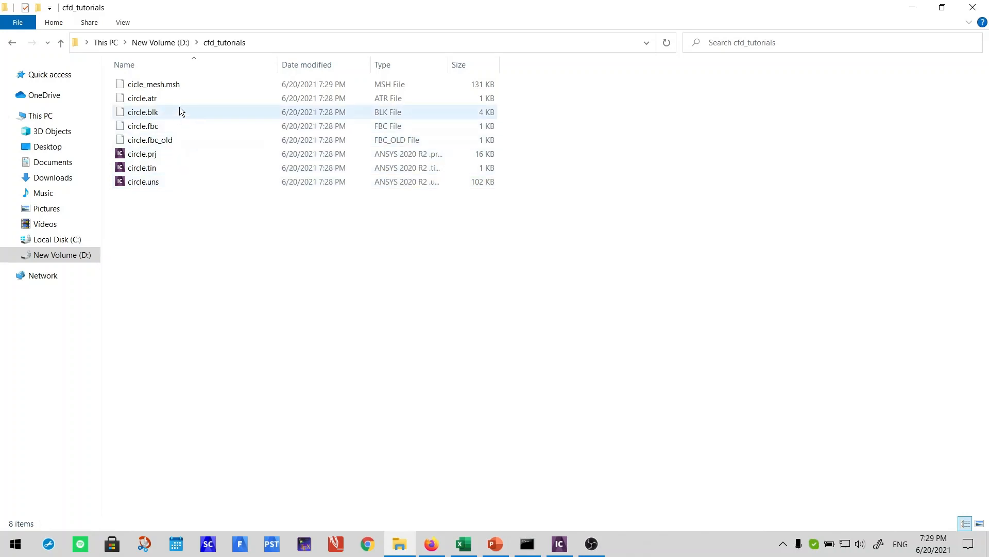
pyautogui.click(149, 86)
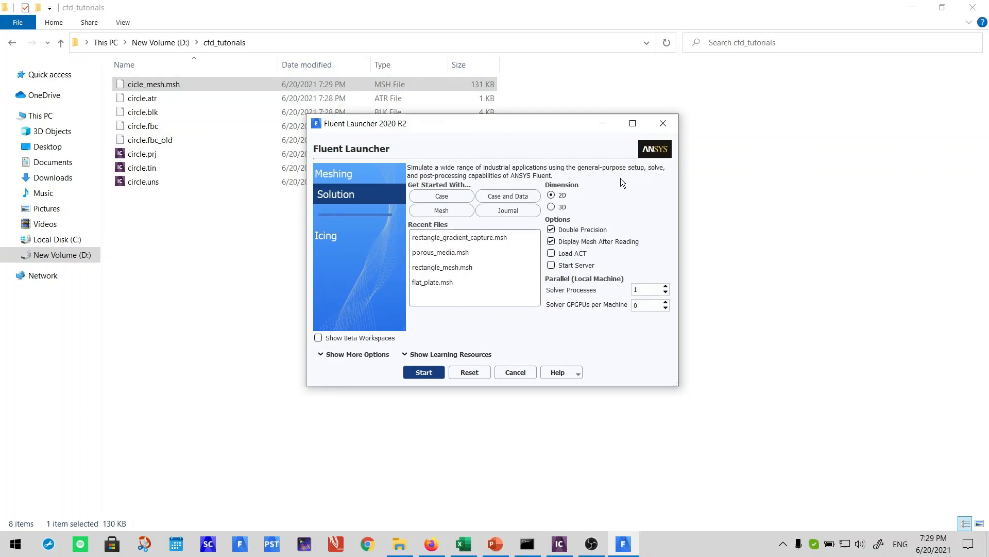
# Start a 2D double-precision Fluent solution session and read the mesh file cicle_mesh.msh from D:\cfd_tutorials.
pyautogui.click(430, 372)
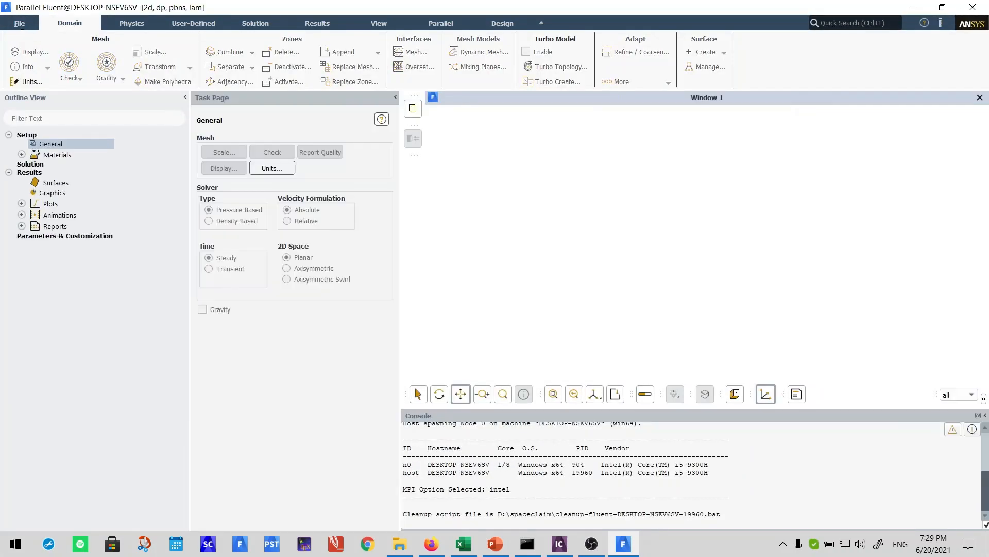
pyautogui.click(23, 23)
pyautogui.moveTo(38, 39)
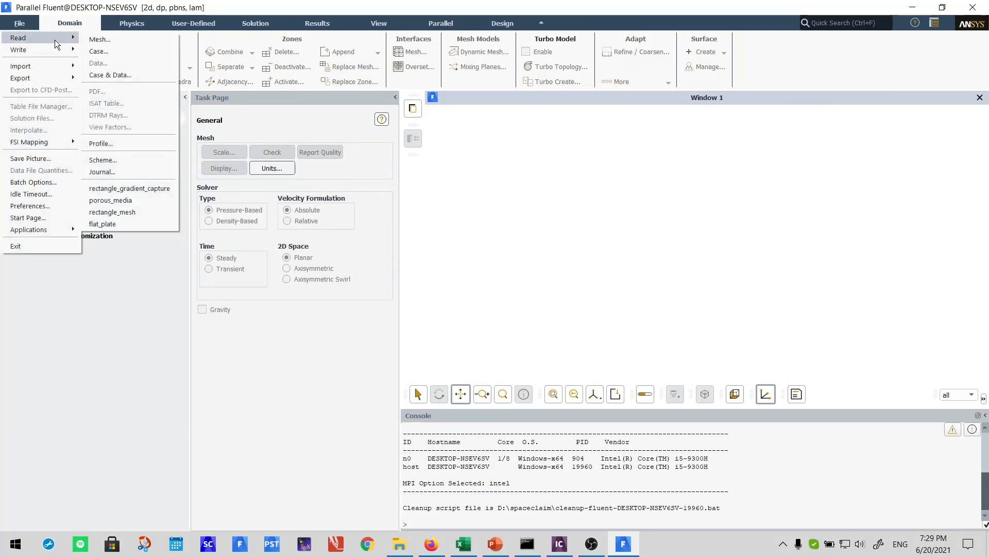
pyautogui.click(113, 37)
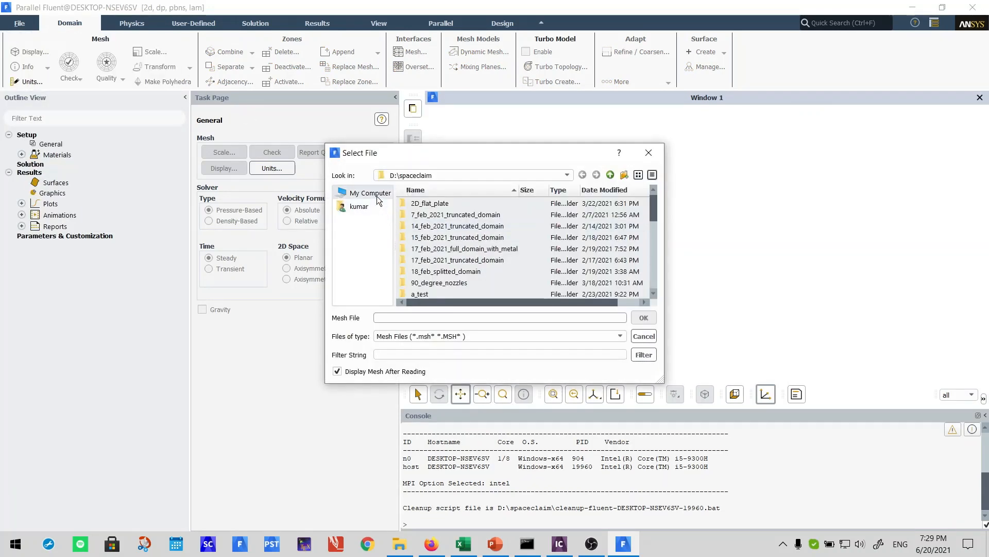
pyautogui.click(440, 225)
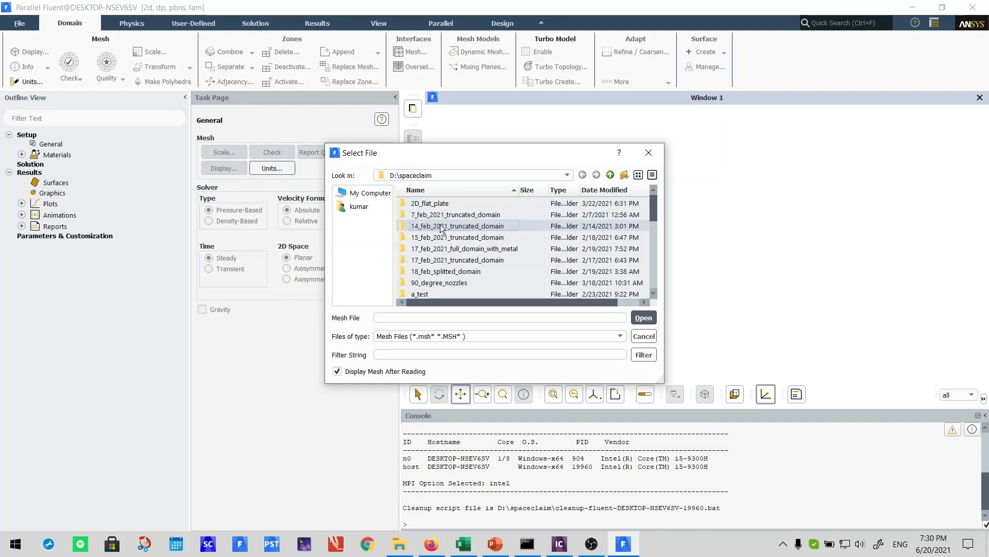
pyautogui.press('BackSpace')
pyautogui.press('Down')
pyautogui.press('Down')
pyautogui.press('Down')
pyautogui.press('Down')
pyautogui.press('Down')
pyautogui.press('Down')
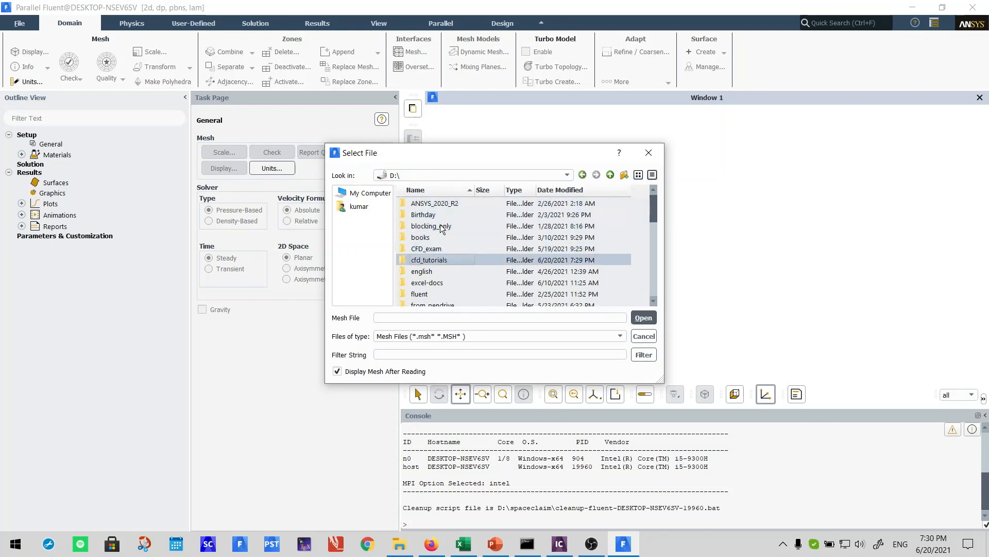
pyautogui.press('Return')
pyautogui.press('Down')
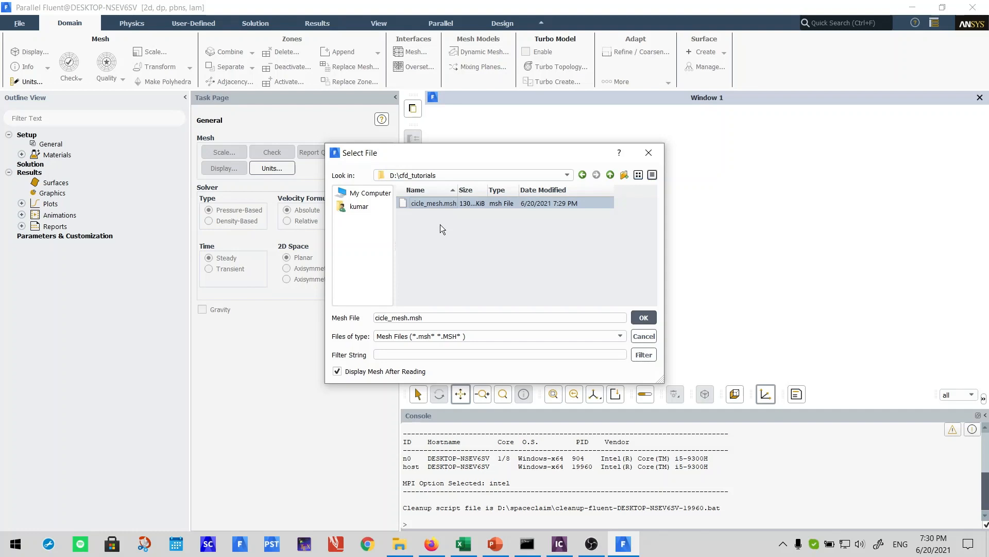
pyautogui.press('Return')
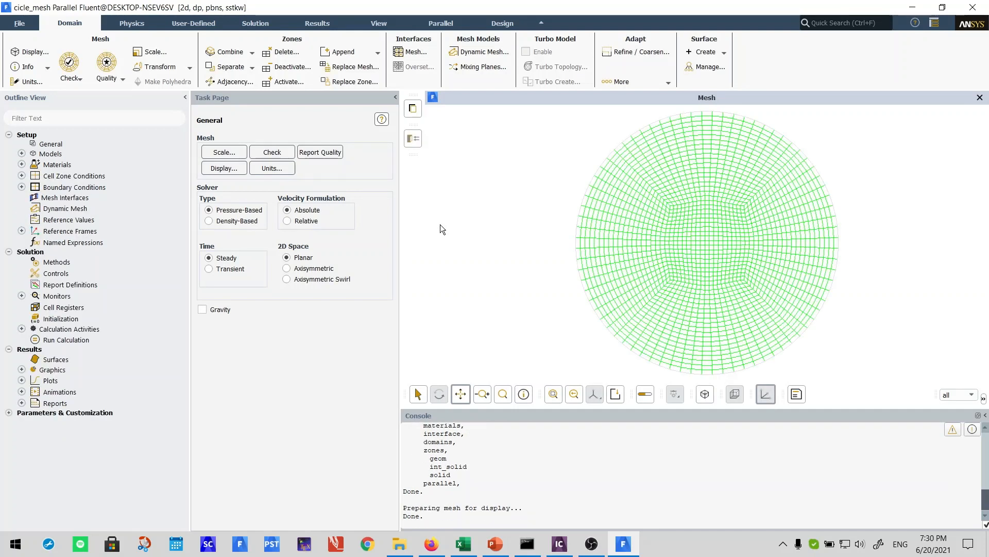
# Examine the circle's O-grid mesh in the graphics window, from the central block out to the boundary.
pyautogui.scroll(2, 737, 272)
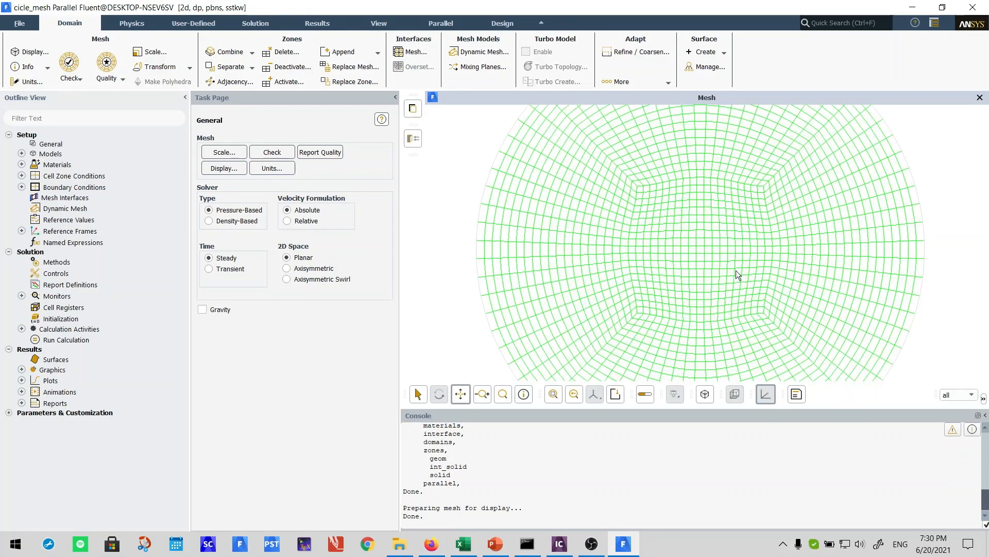
pyautogui.scroll(3, 735, 270)
pyautogui.scroll(-3, 704, 239)
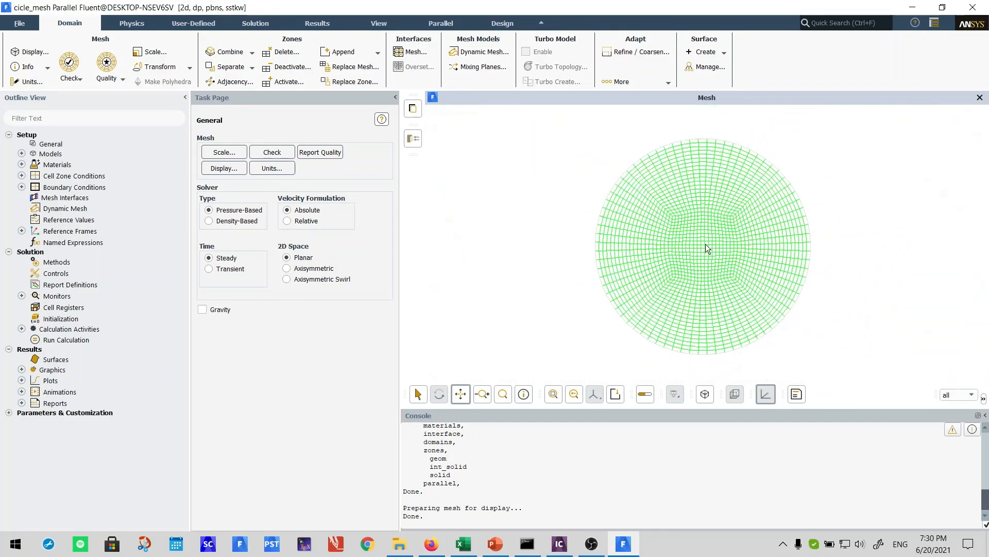
pyautogui.scroll(1, 706, 243)
pyautogui.scroll(-1, 715, 242)
pyautogui.scroll(-1, 703, 234)
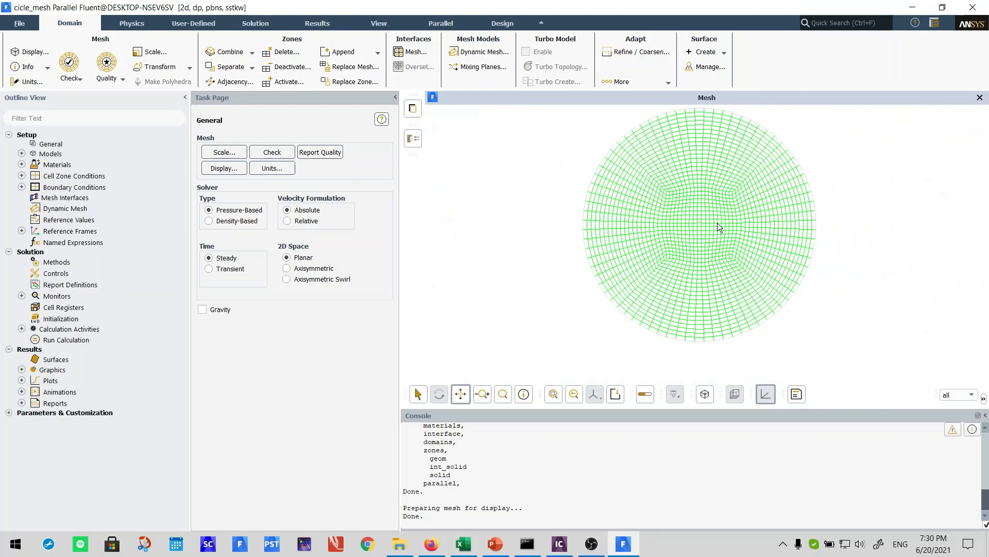
pyautogui.scroll(-1, 707, 240)
pyautogui.scroll(2, 711, 234)
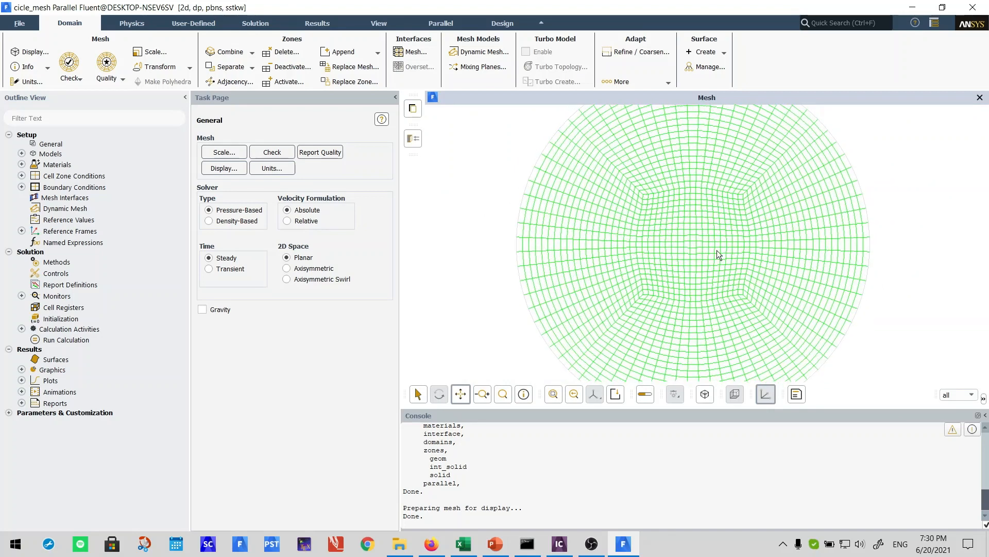
pyautogui.scroll(-2, 715, 256)
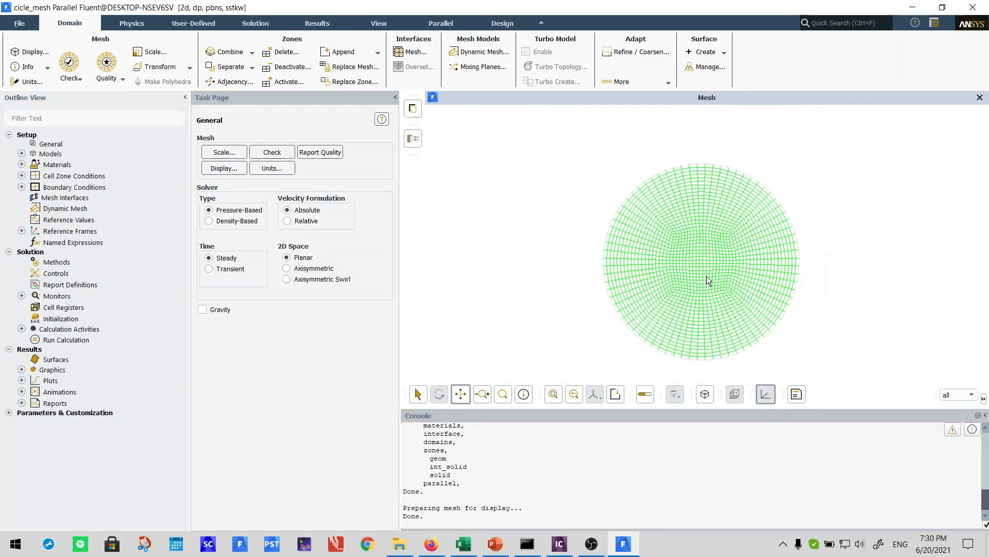
# Report the mesh size in the console and review the line listing the cell and face zones.
pyautogui.click(38, 68)
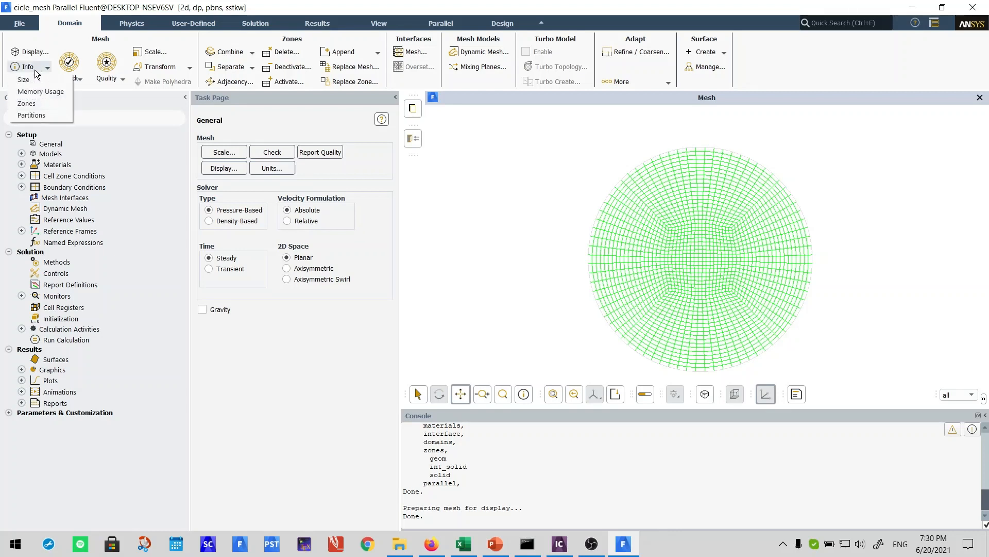
pyautogui.click(36, 81)
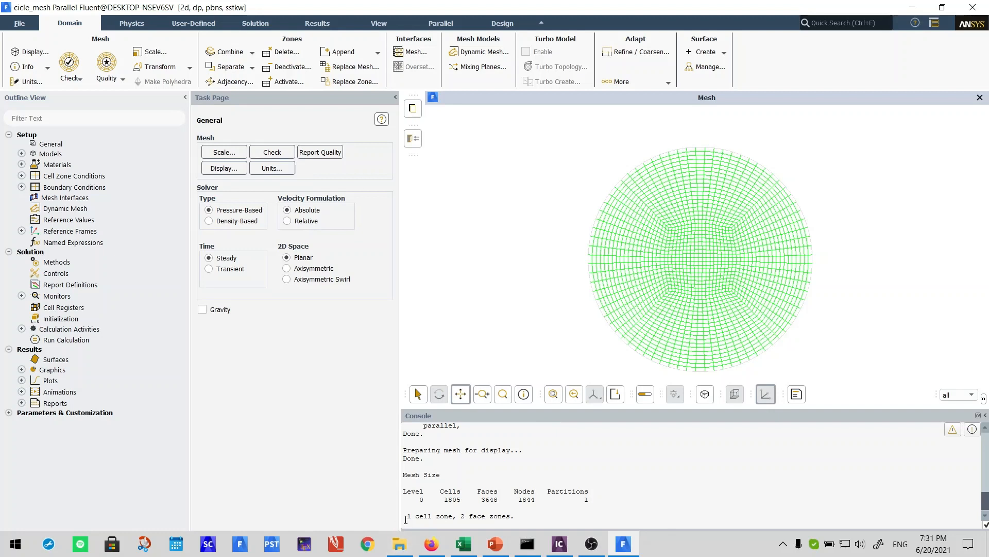
pyautogui.moveTo(408, 518); pyautogui.dragTo(518, 519)
pyautogui.click(538, 517)
pyautogui.scroll(1, 720, 255)
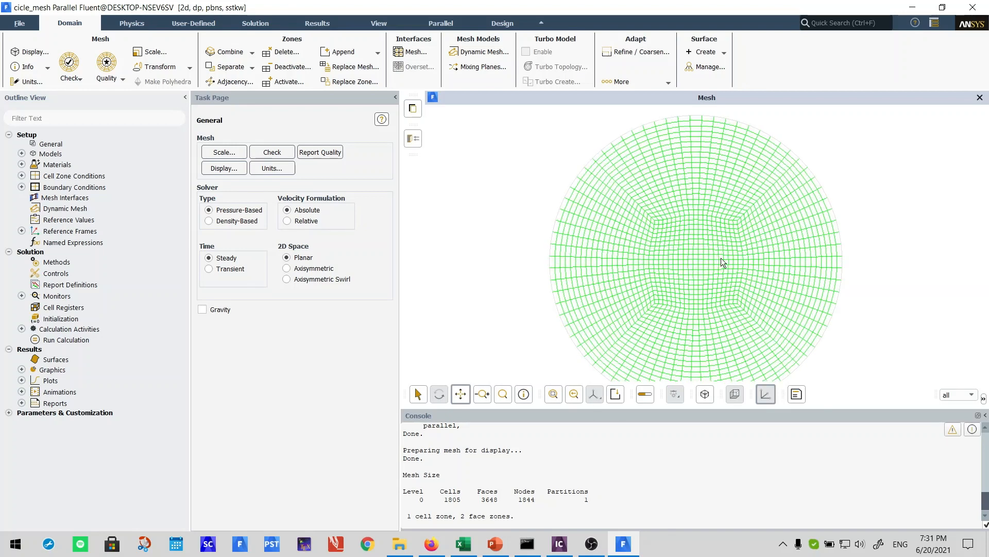
pyautogui.scroll(2, 722, 257)
pyautogui.scroll(-2, 710, 238)
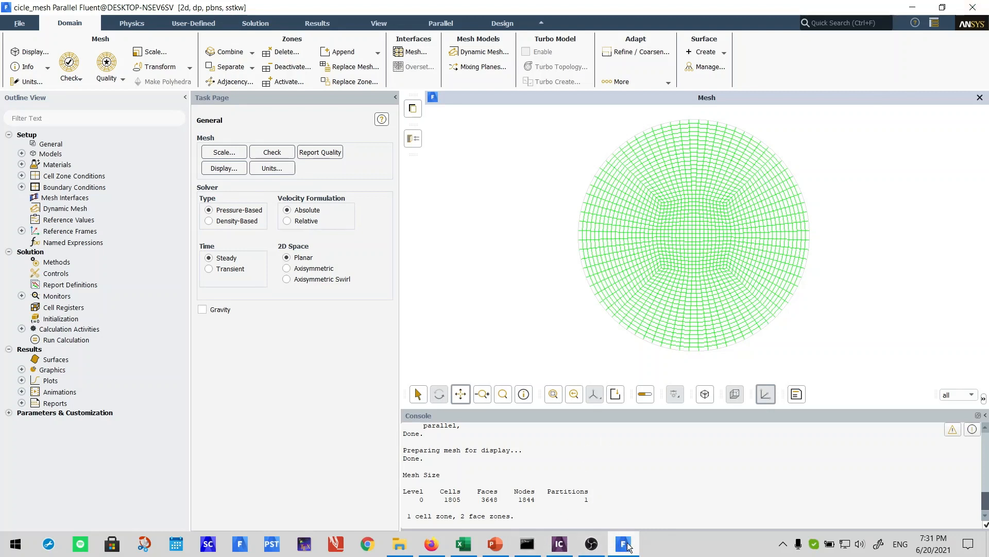
pyautogui.moveTo(633, 550)
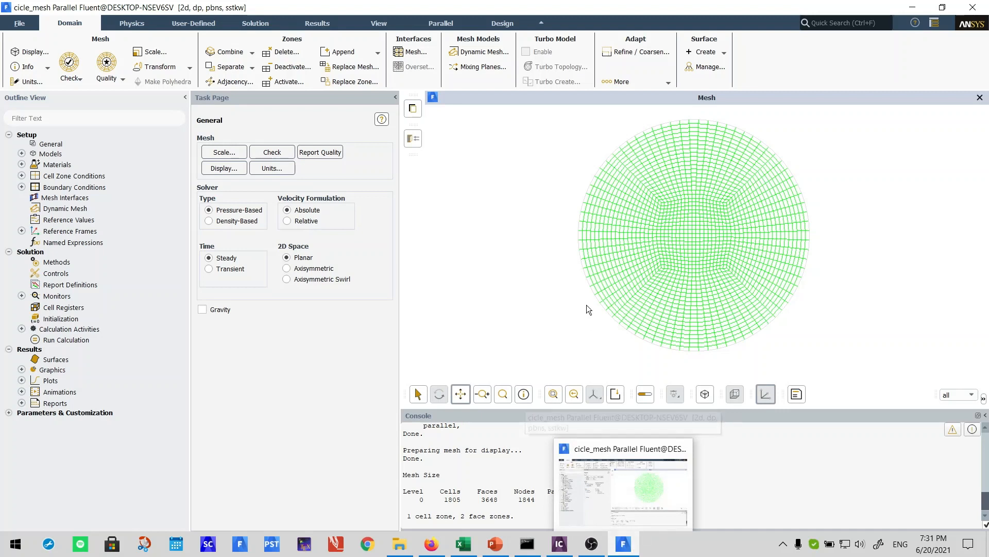